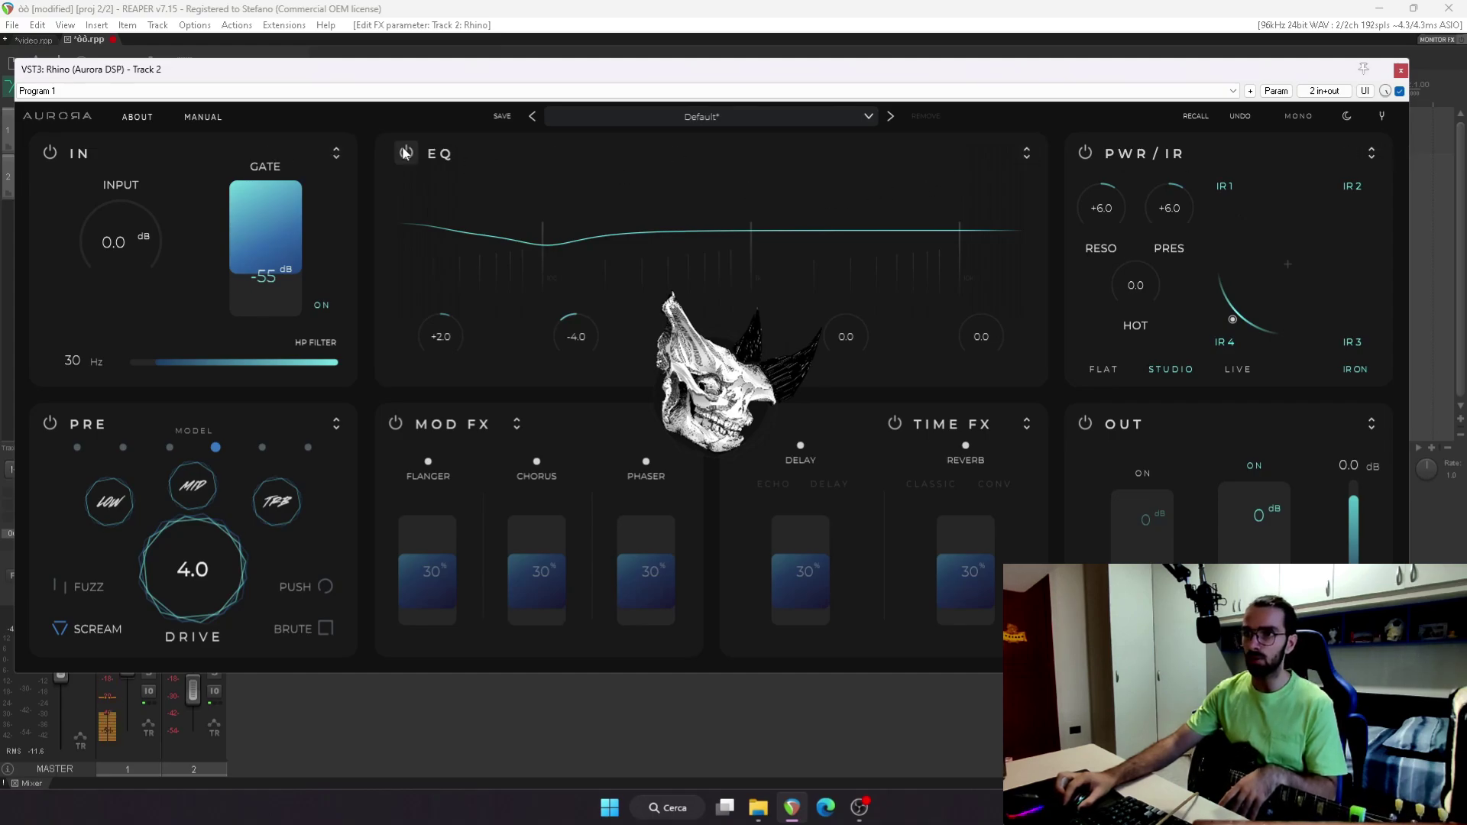
Lower the high-pass filter in the IN section to 20 Hz
left_click(336, 153)
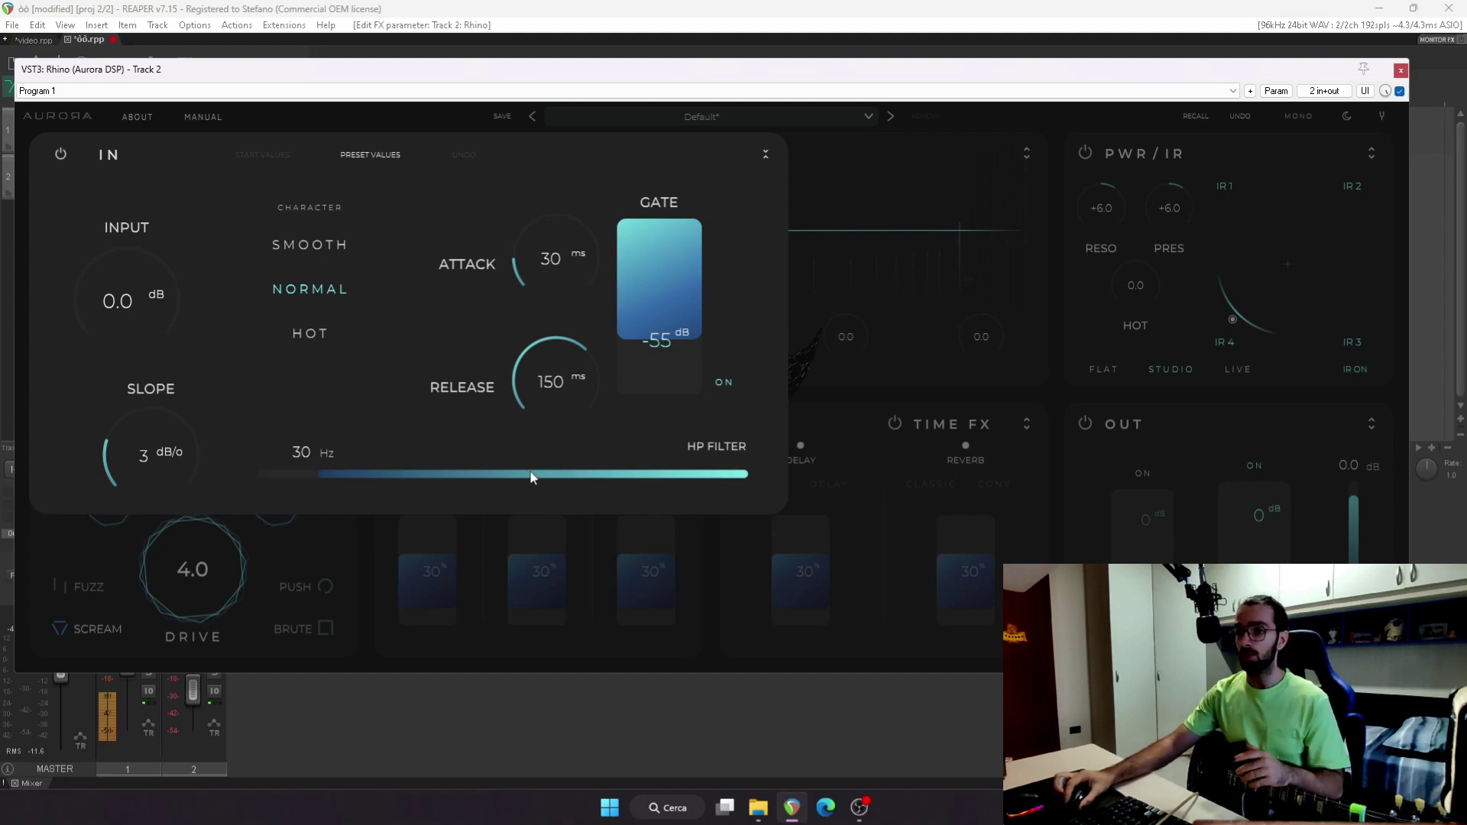
left_click_drag(379, 474, 360, 450)
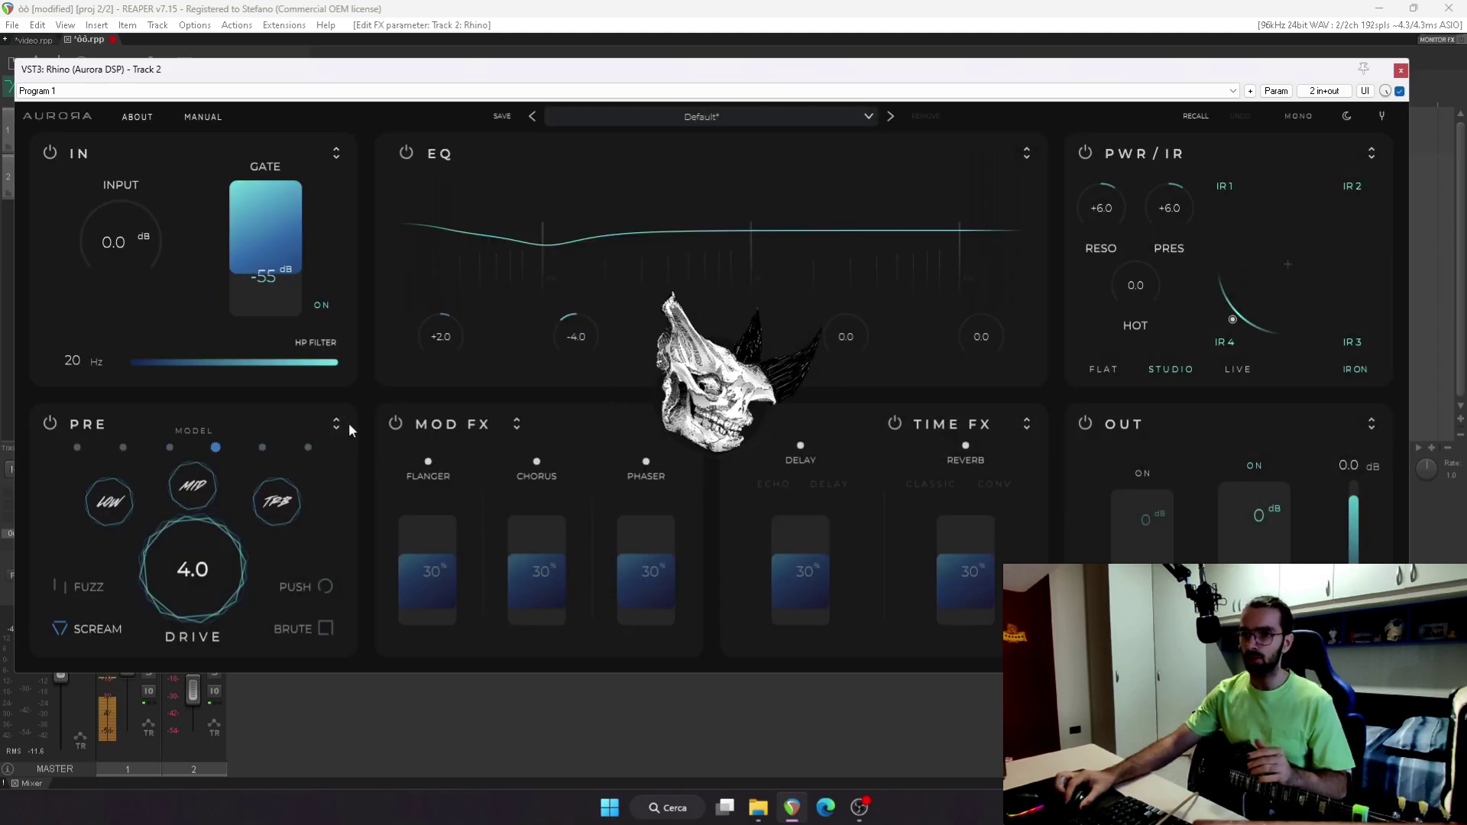
Audition the PRE section's amp models from the first to the fifth, return to the first one, and close the expanded section
left_click(336, 423)
left_click(618, 269)
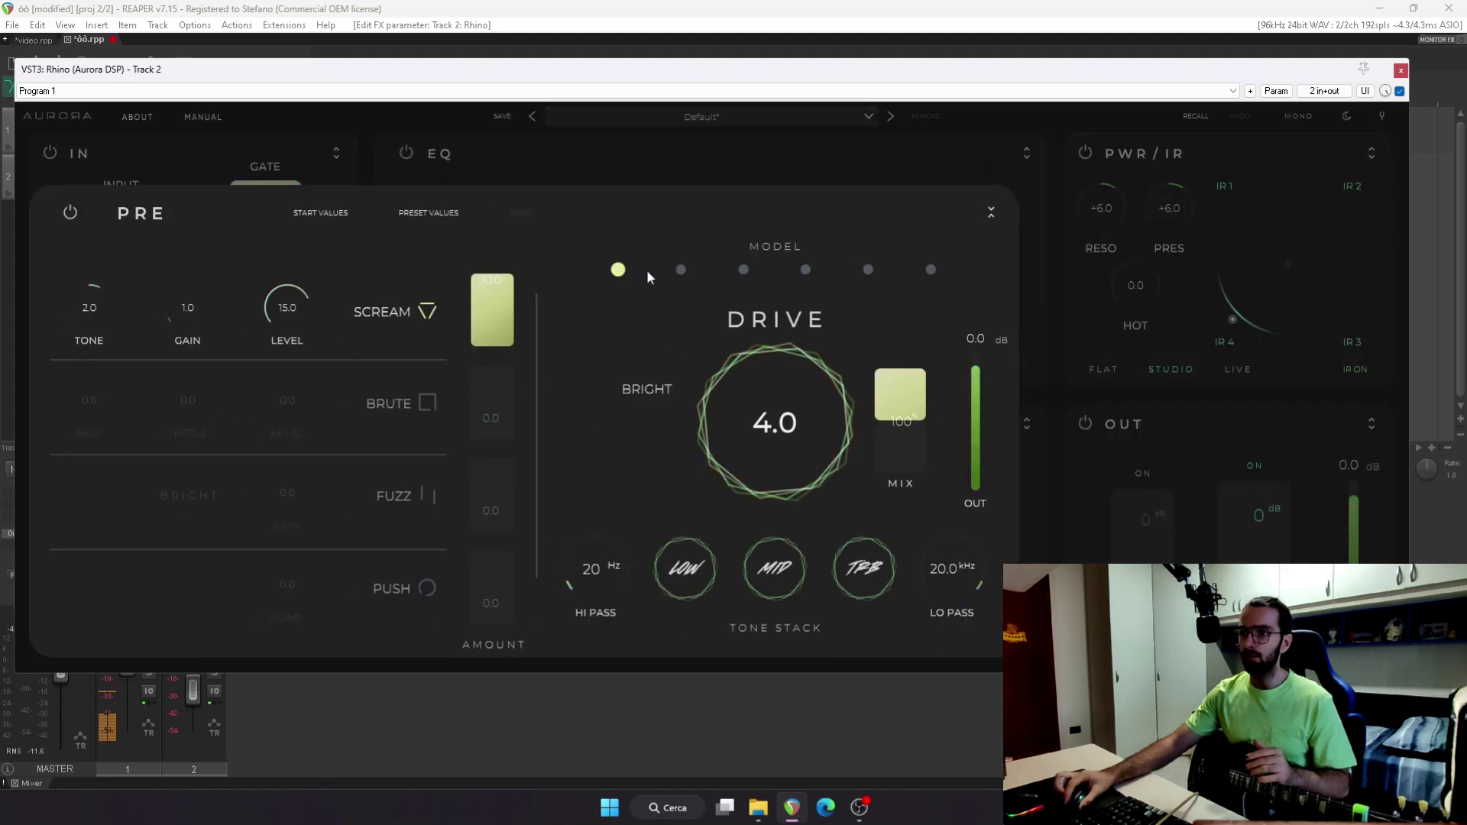
left_click(685, 276)
left_click(744, 271)
left_click(805, 270)
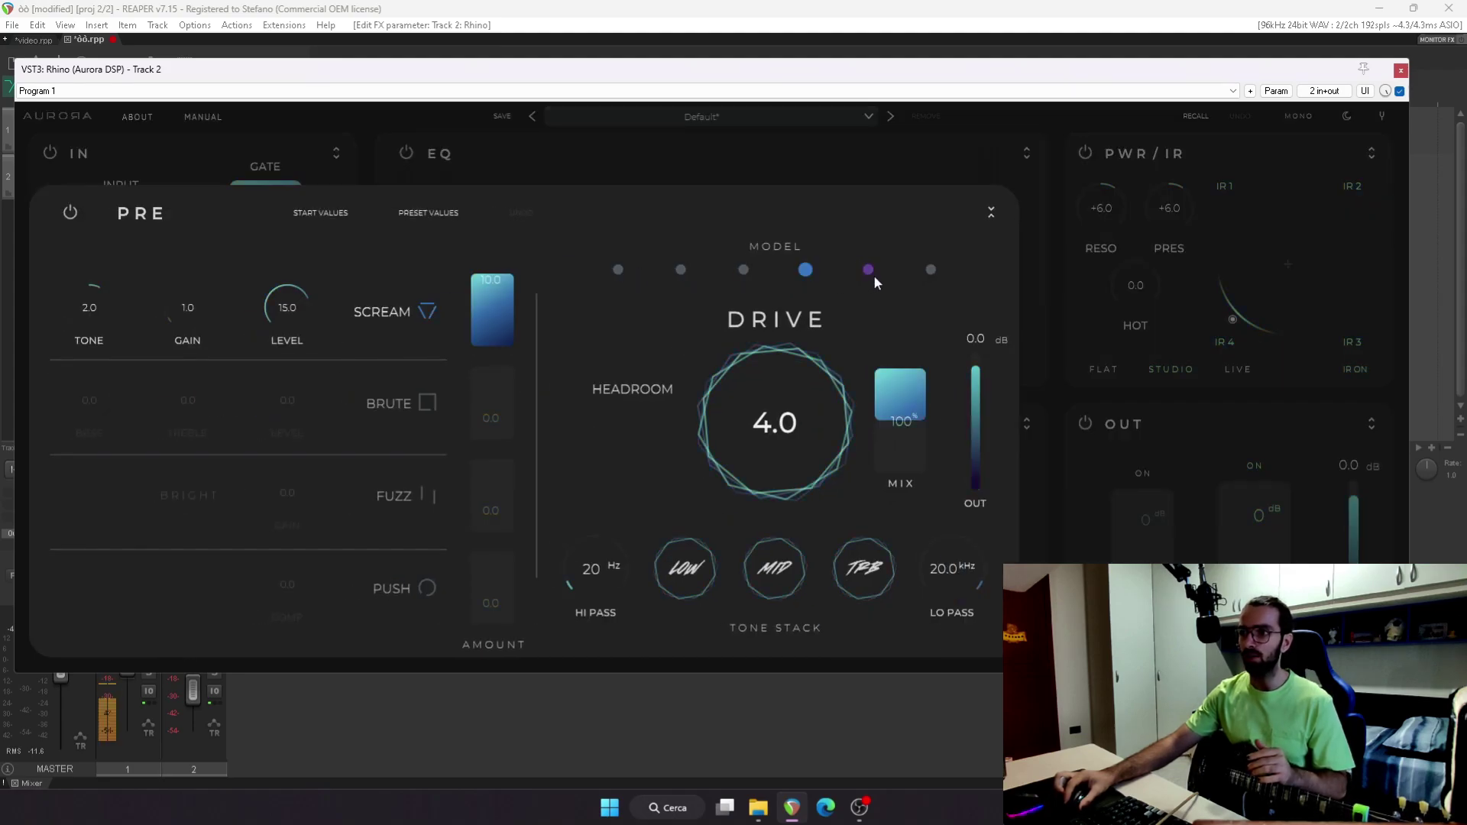
left_click(873, 275)
left_click(620, 272)
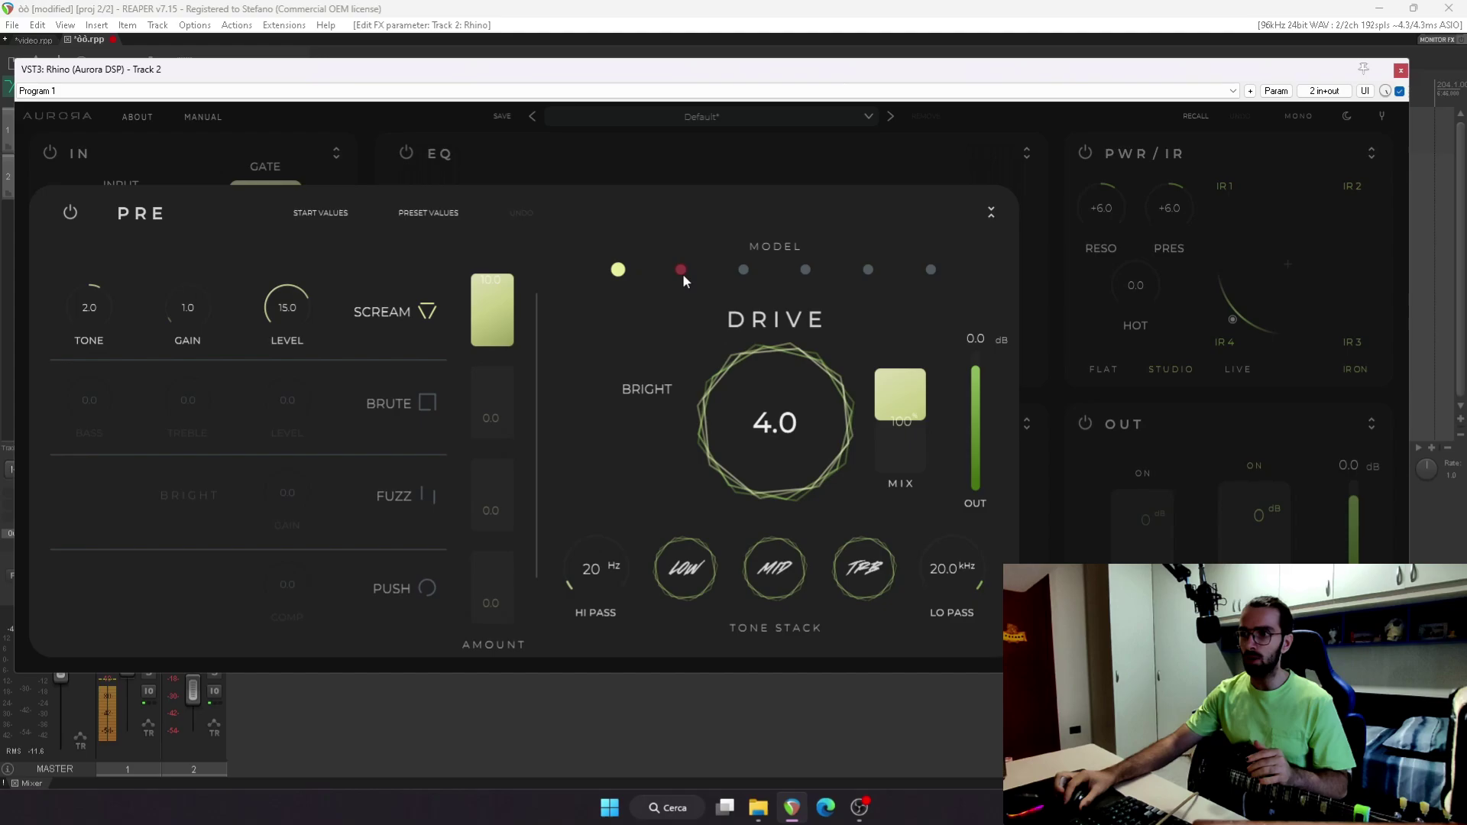
left_click(681, 272)
left_click(743, 270)
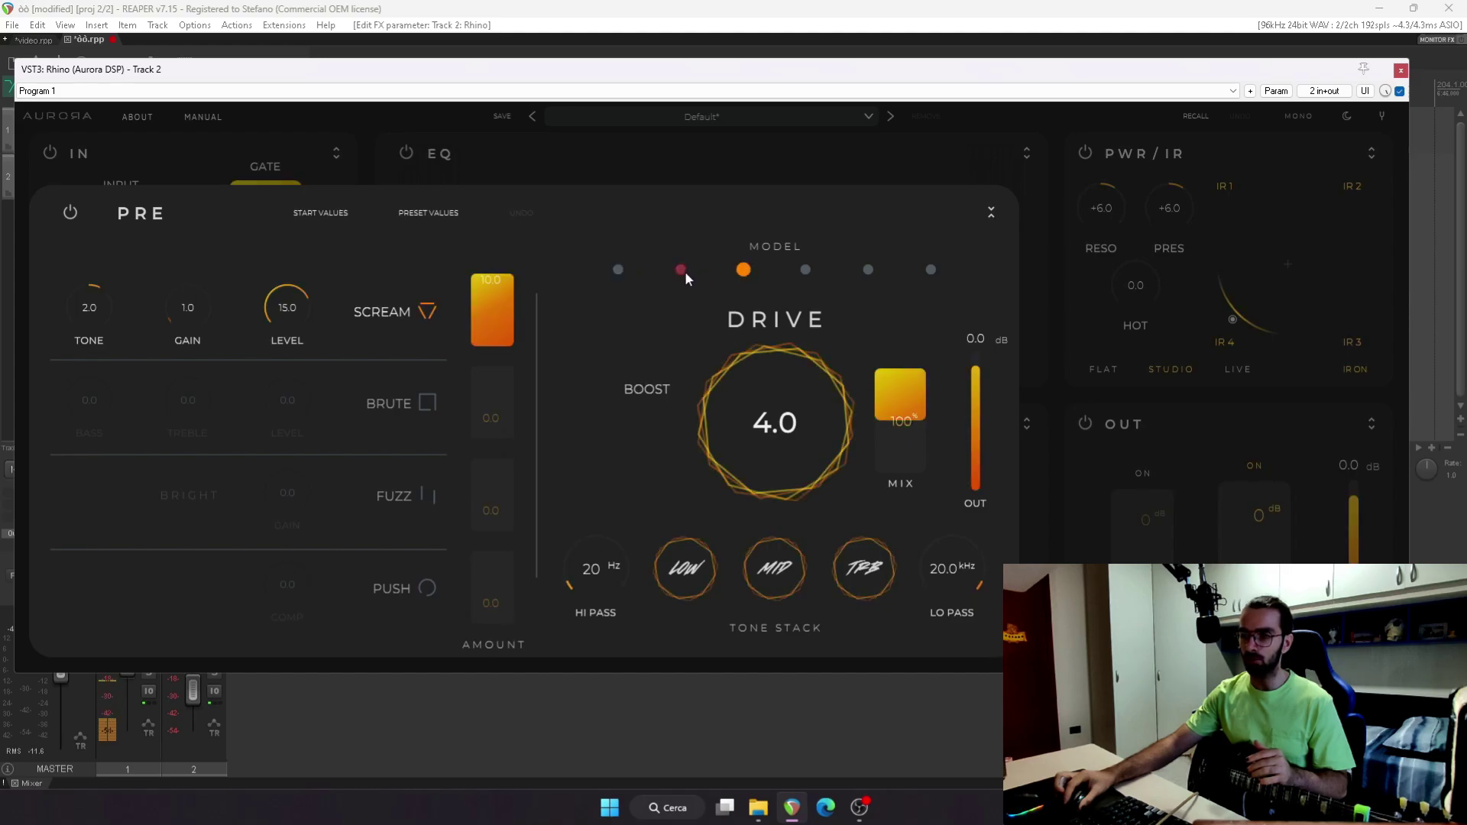
left_click(618, 269)
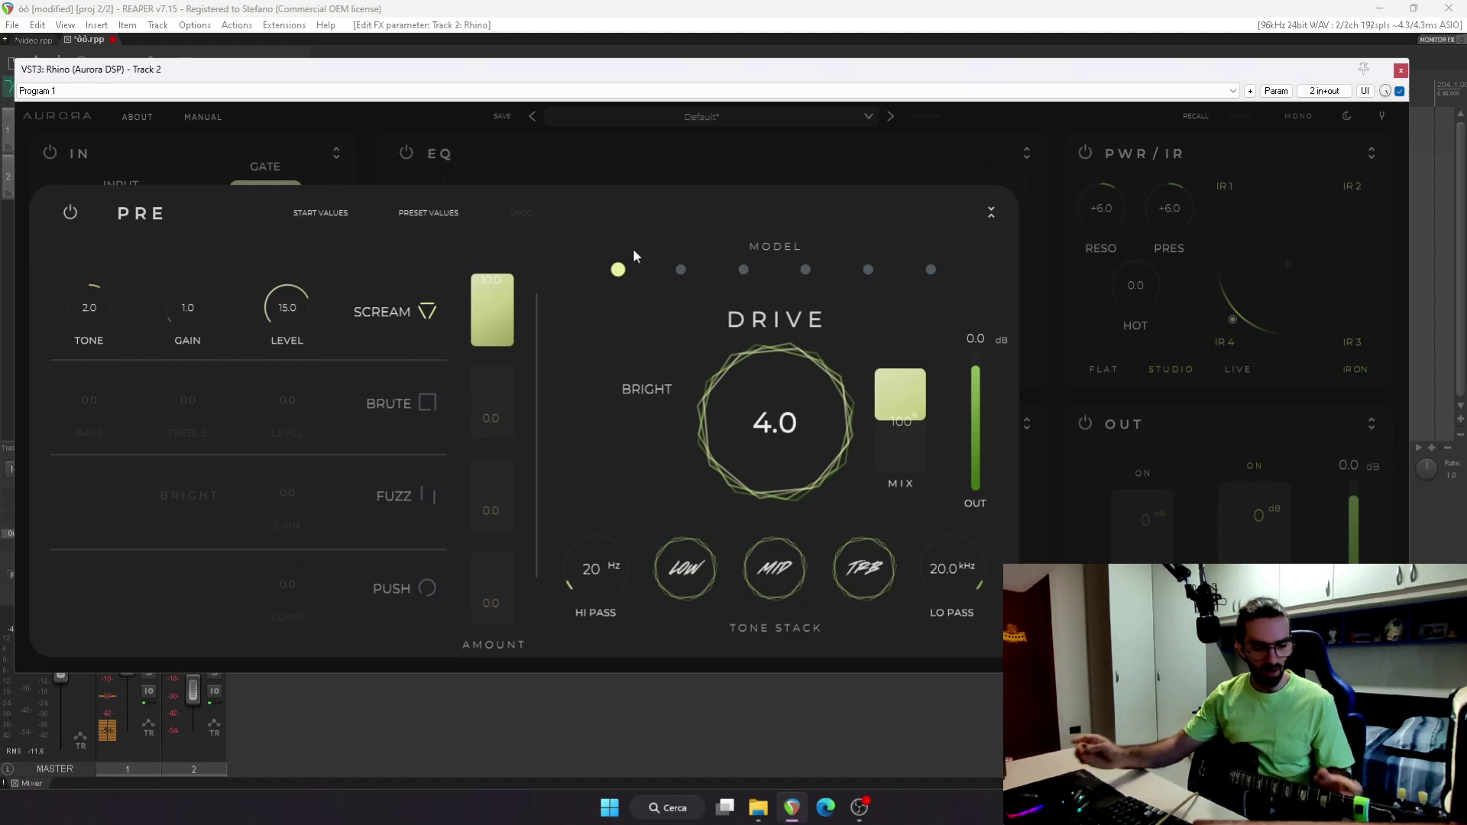
key("Escape")
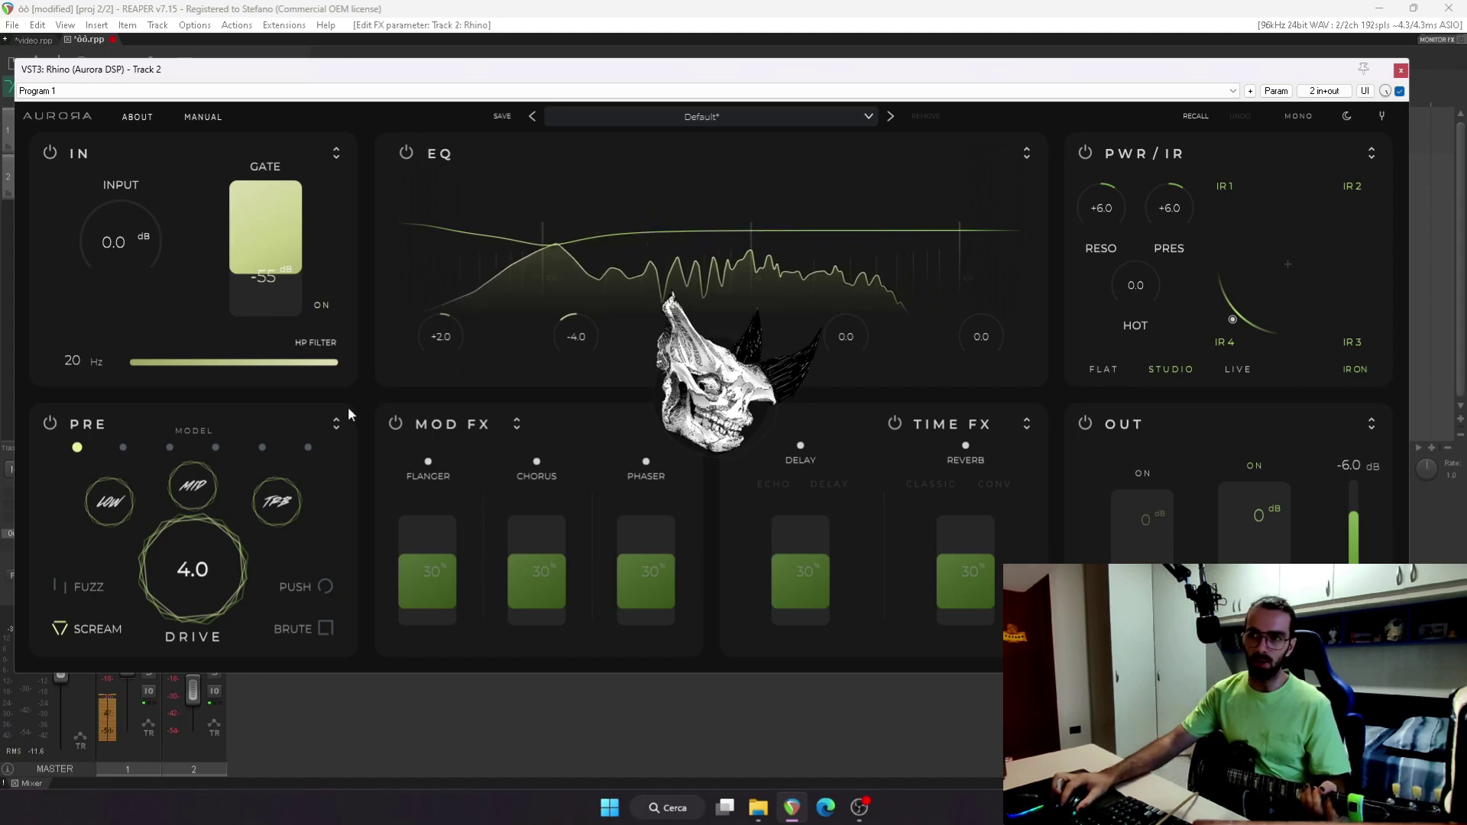
Reopen the PRE section and audition the second, third and fourth amp models, ending on the purple fifth model
left_click(336, 424)
left_click(681, 269)
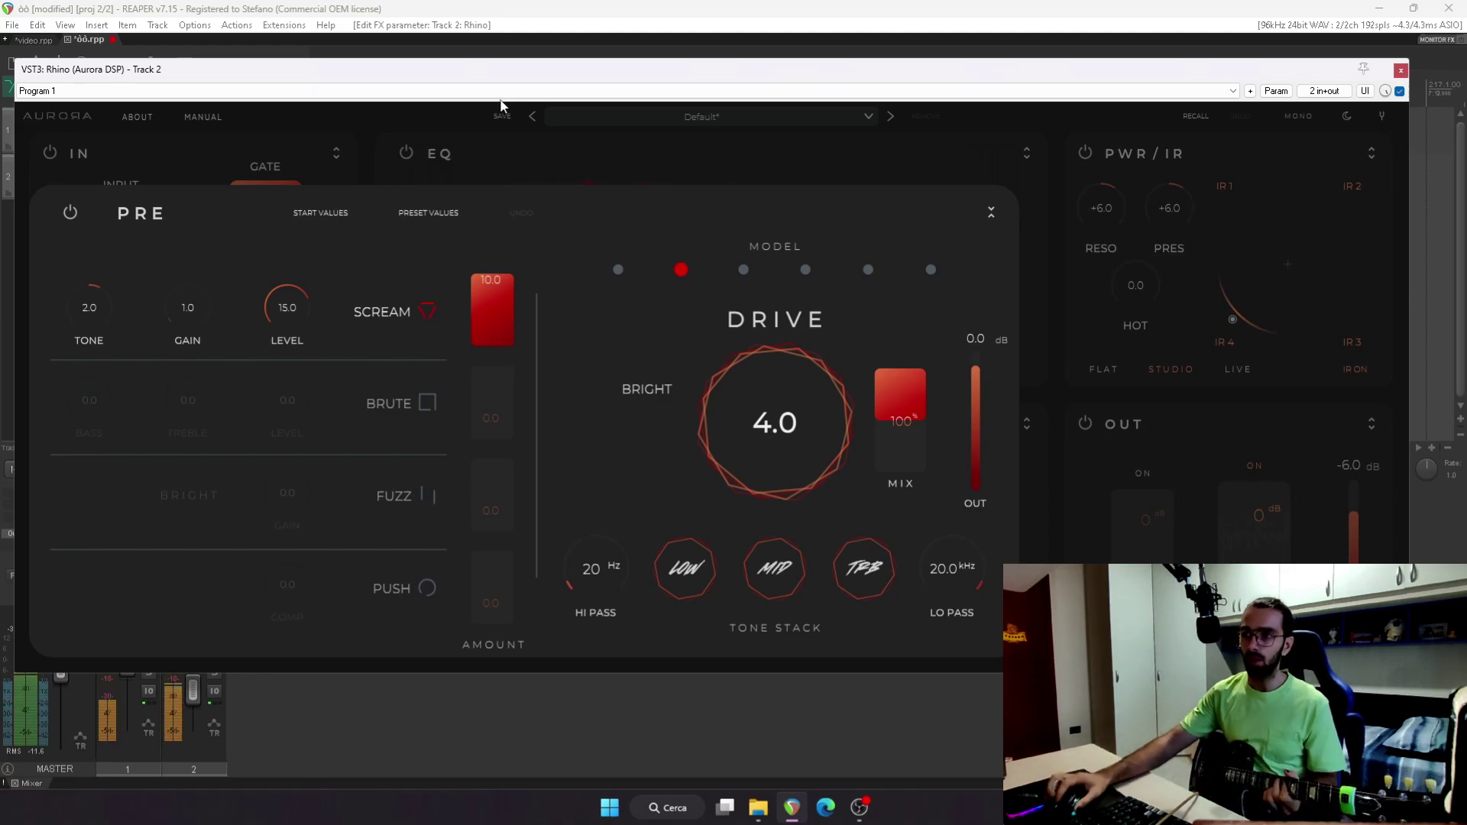
left_click(743, 269)
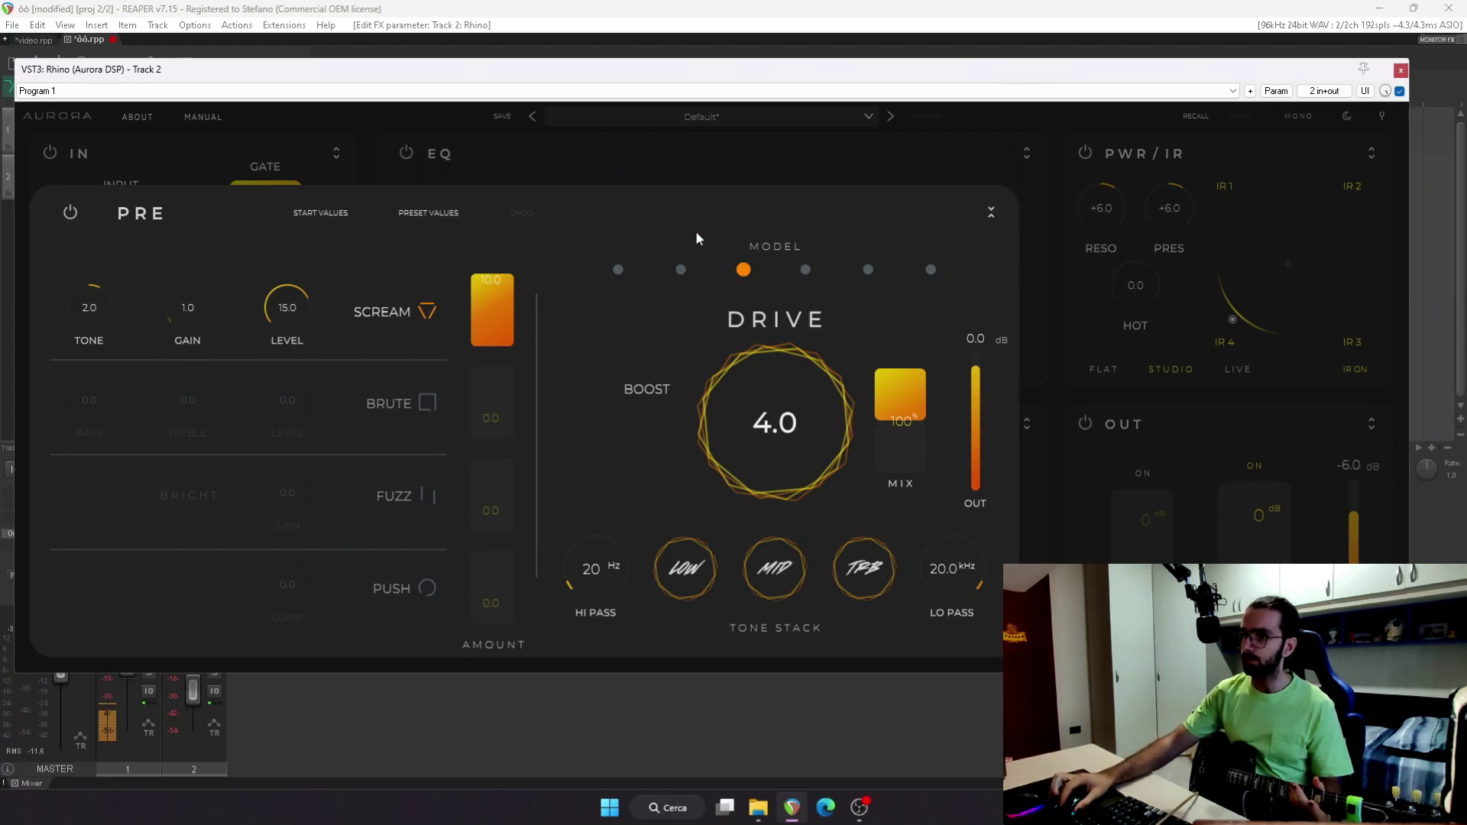
left_click(804, 268)
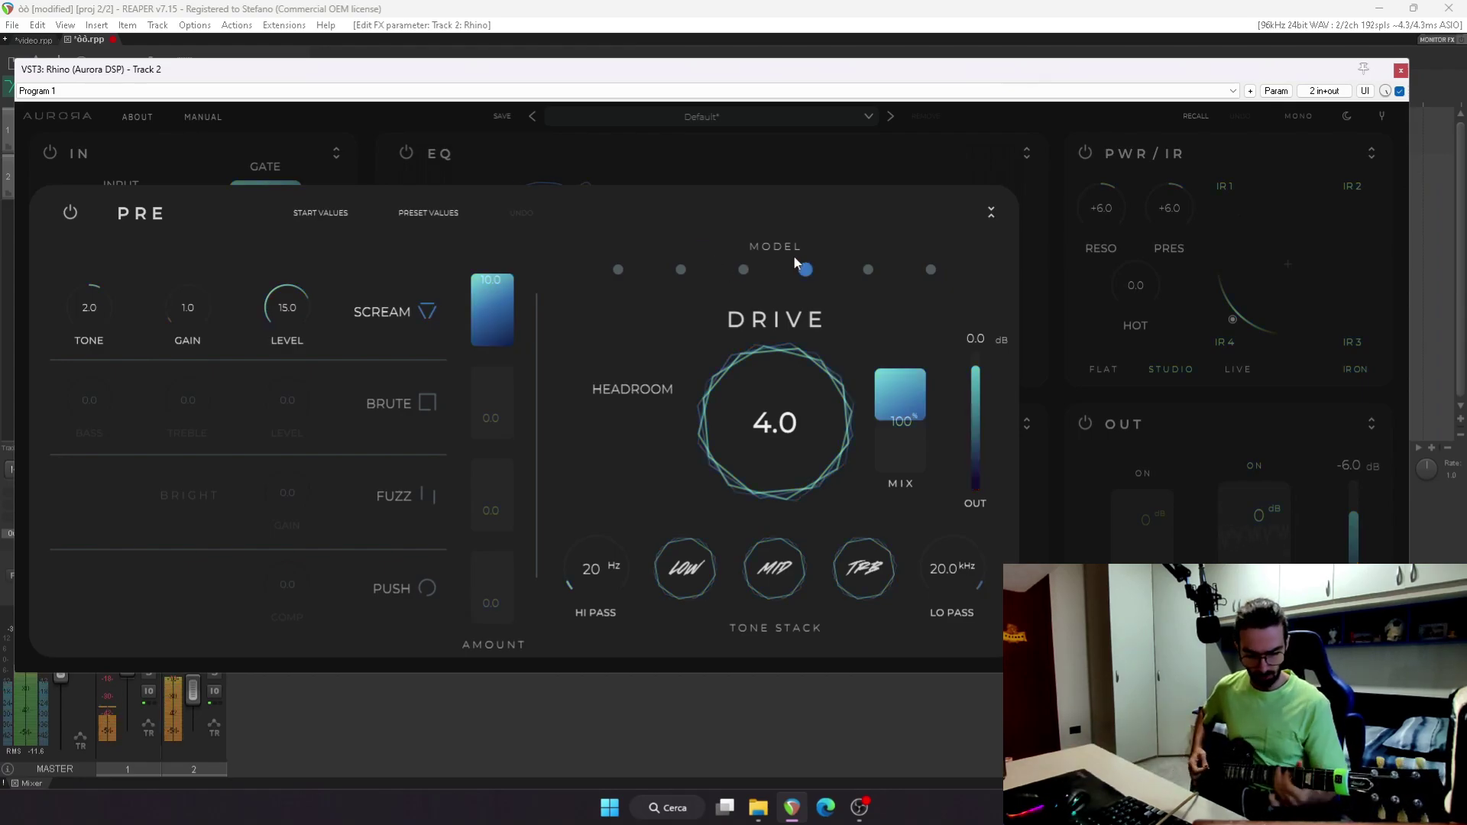
left_click(865, 270)
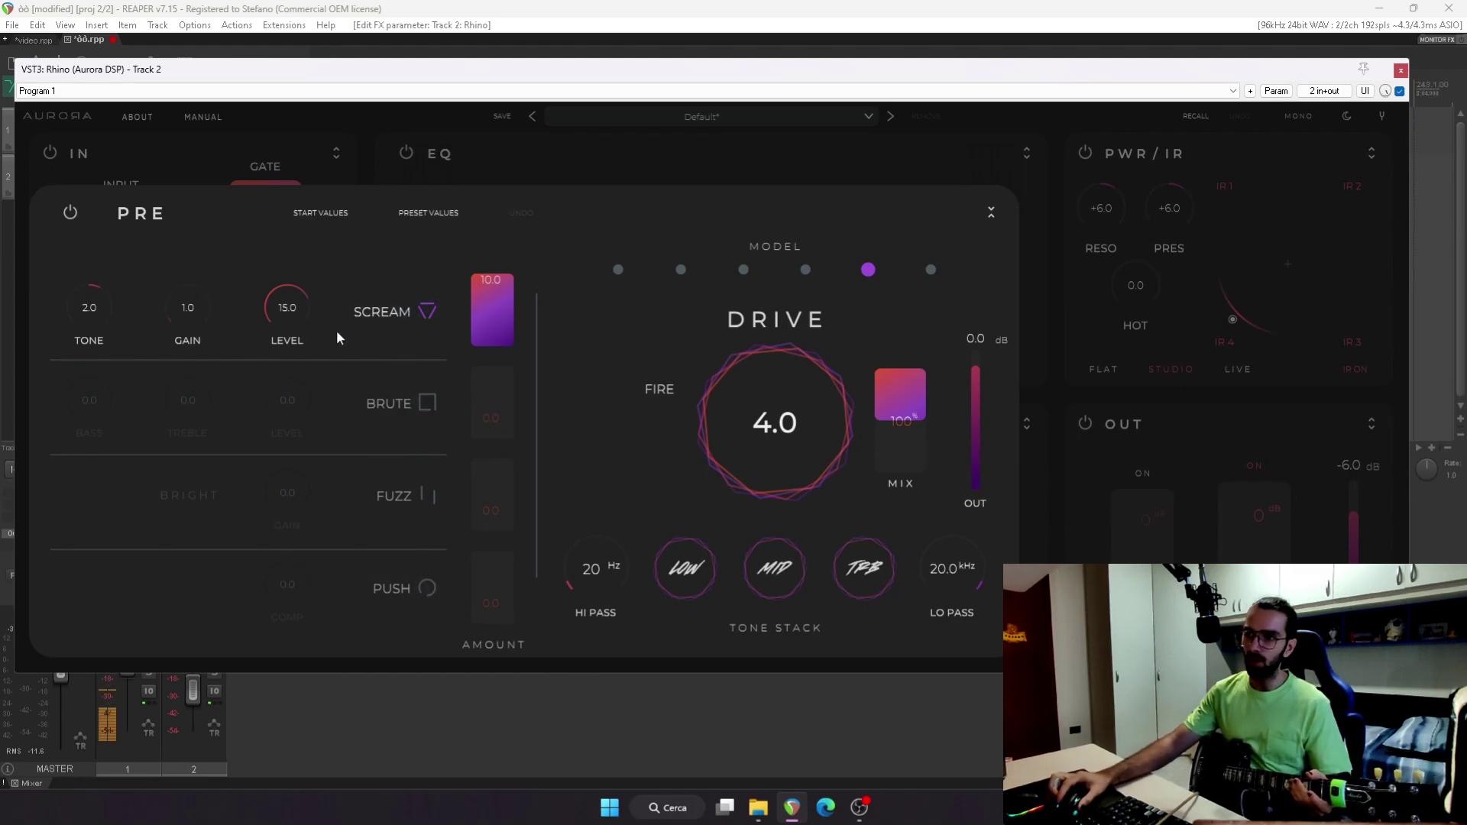
Switch Scream off and try the Brute and Fuzz pedals with amounts of 10.0 and Brute's level at 20.0
left_click(386, 401)
left_click(392, 322)
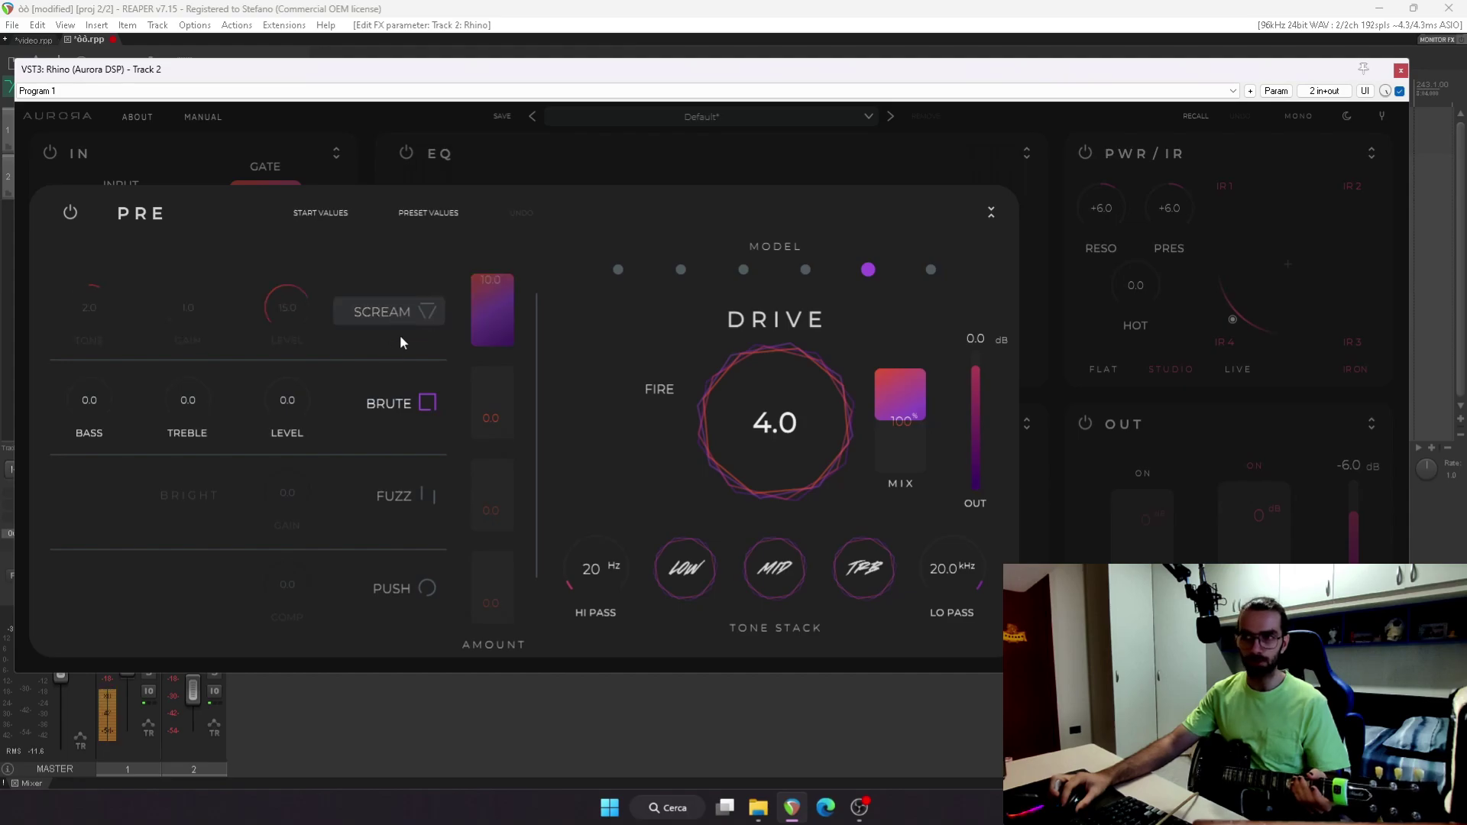
left_click(429, 499)
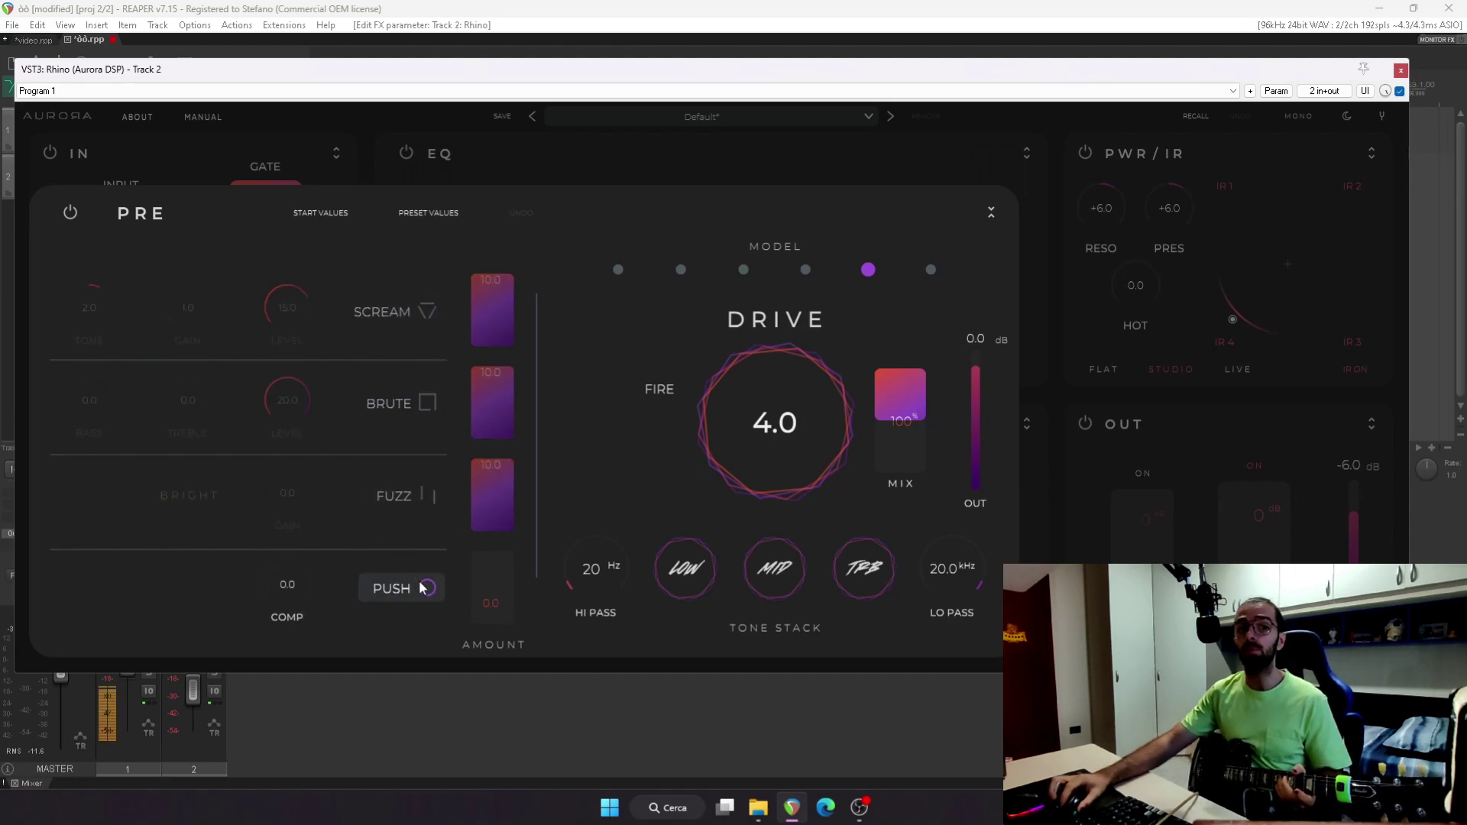
Try the Push pedal with Comp at 2.4 and its amount at 4.9, and close the PRE section
left_click(426, 587)
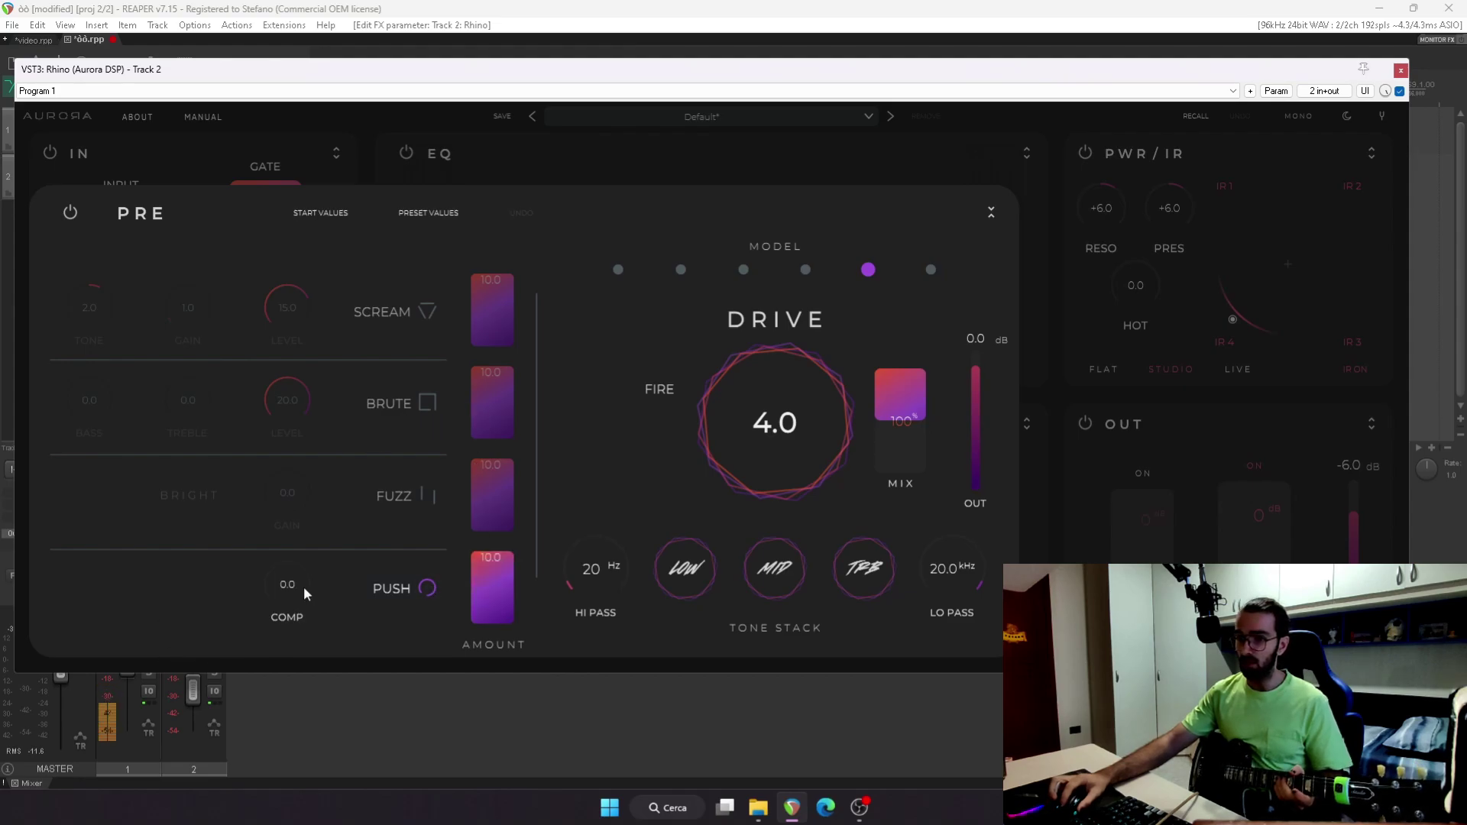
left_click_drag(290, 590, 298, 544)
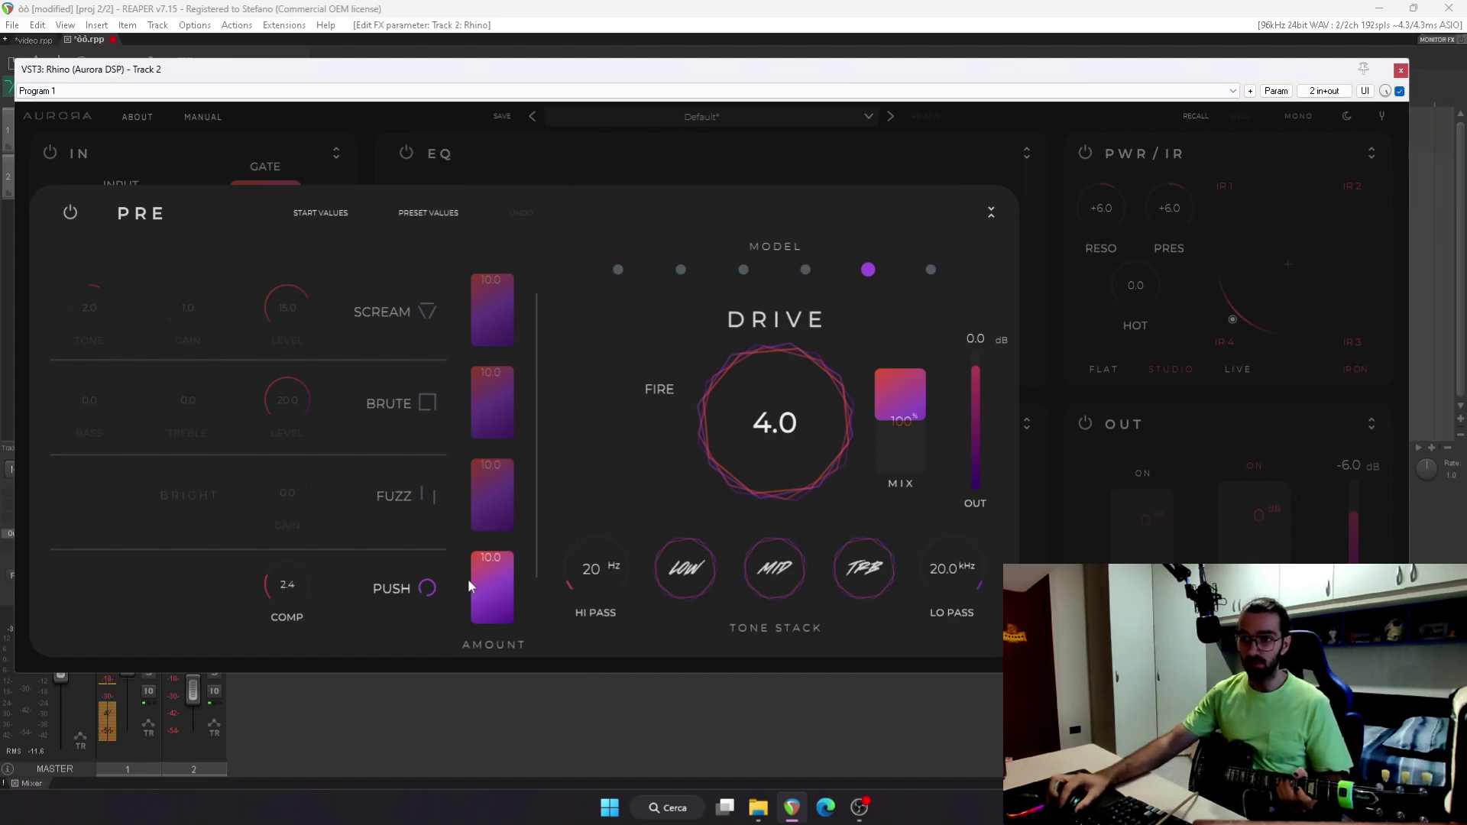
scroll(503, 587, "down", 1)
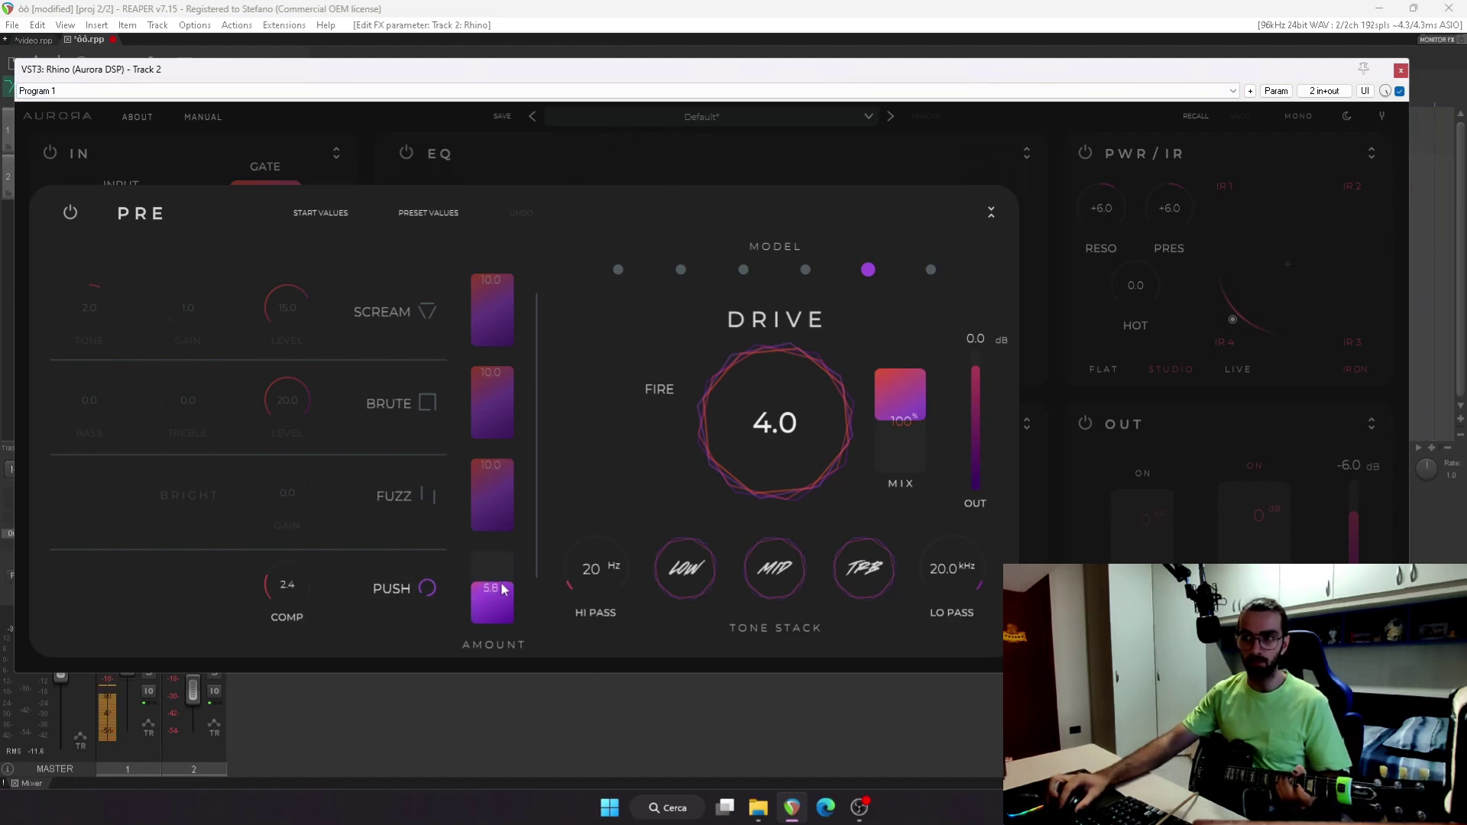
scroll(503, 589, "down", 1)
left_click_drag(502, 590, 496, 596)
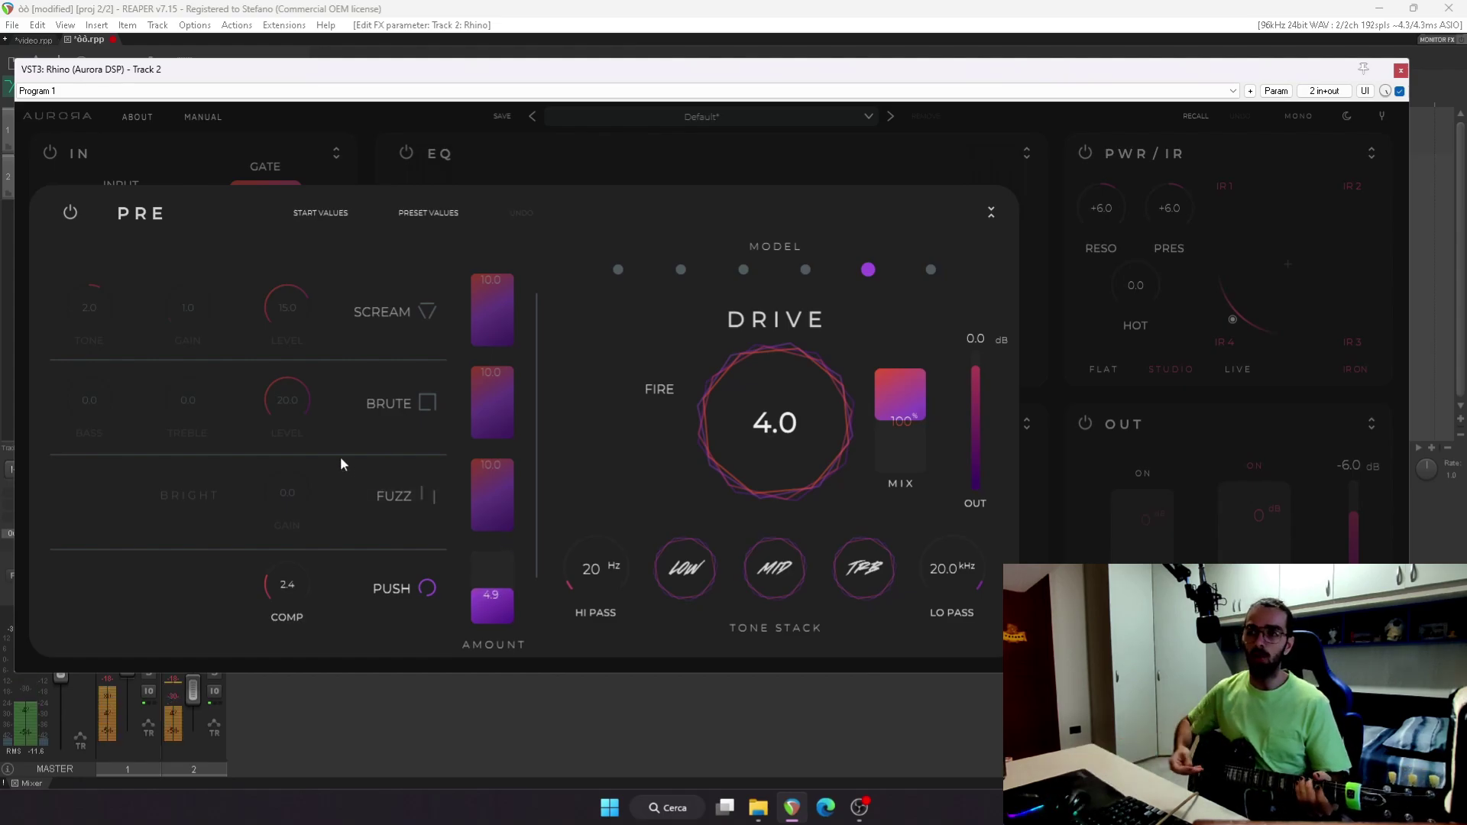
scroll(286, 585, "up", 6)
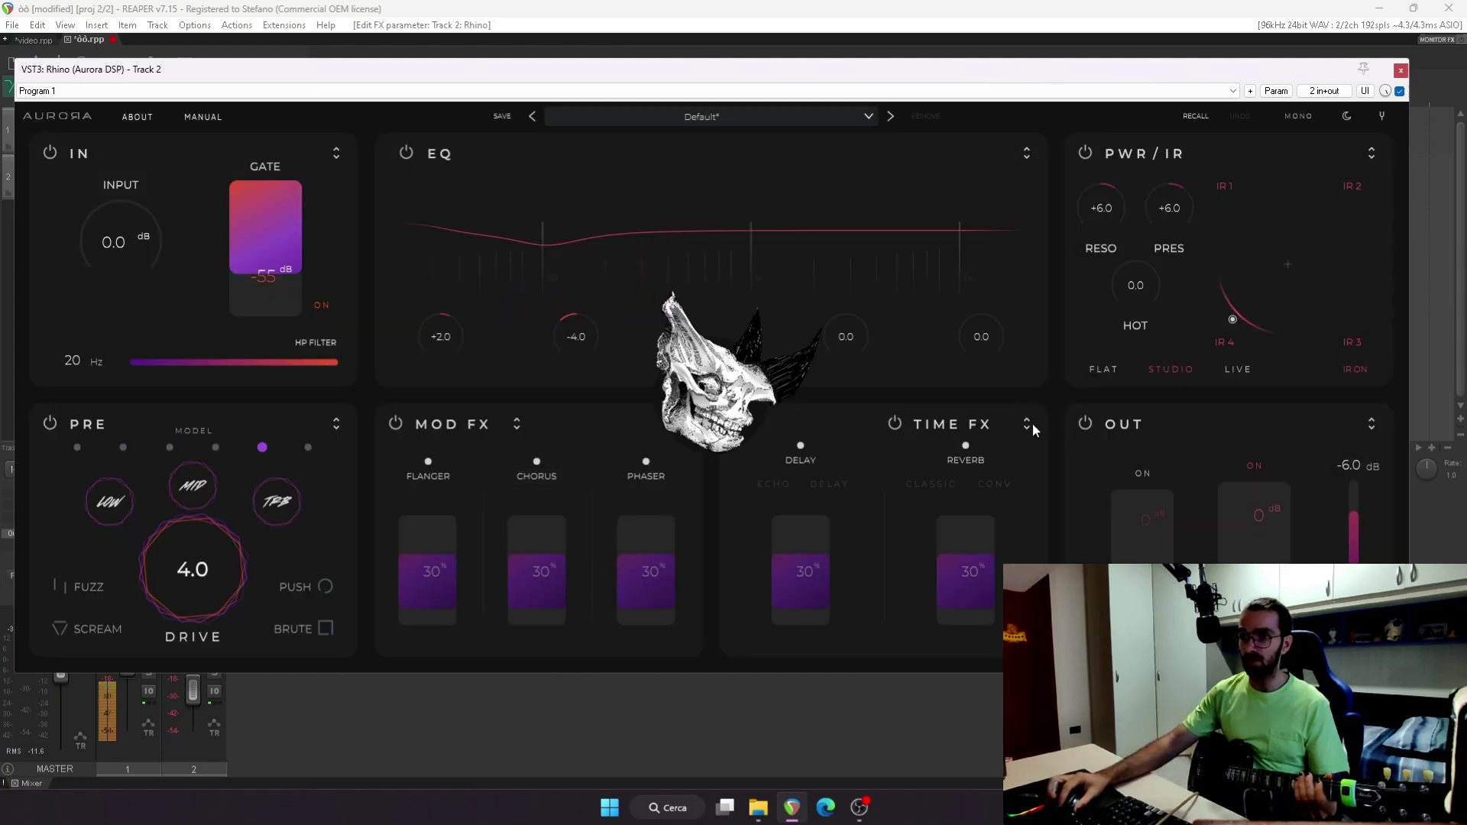
Enable the phaser in the MOD FX section and set its mix to 100% and its rate to 2.84 Hz
left_click(517, 424)
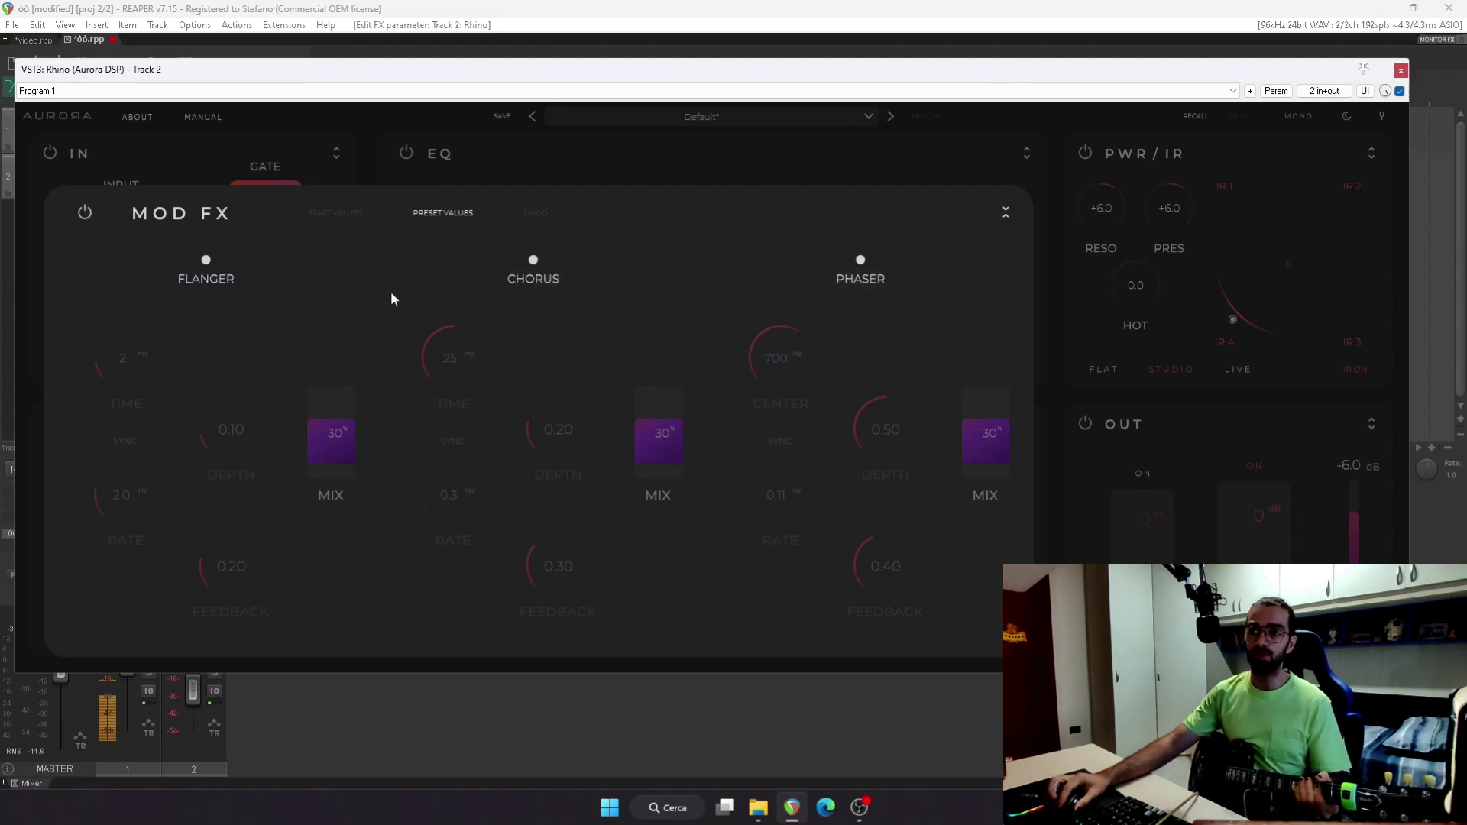
left_click(888, 277)
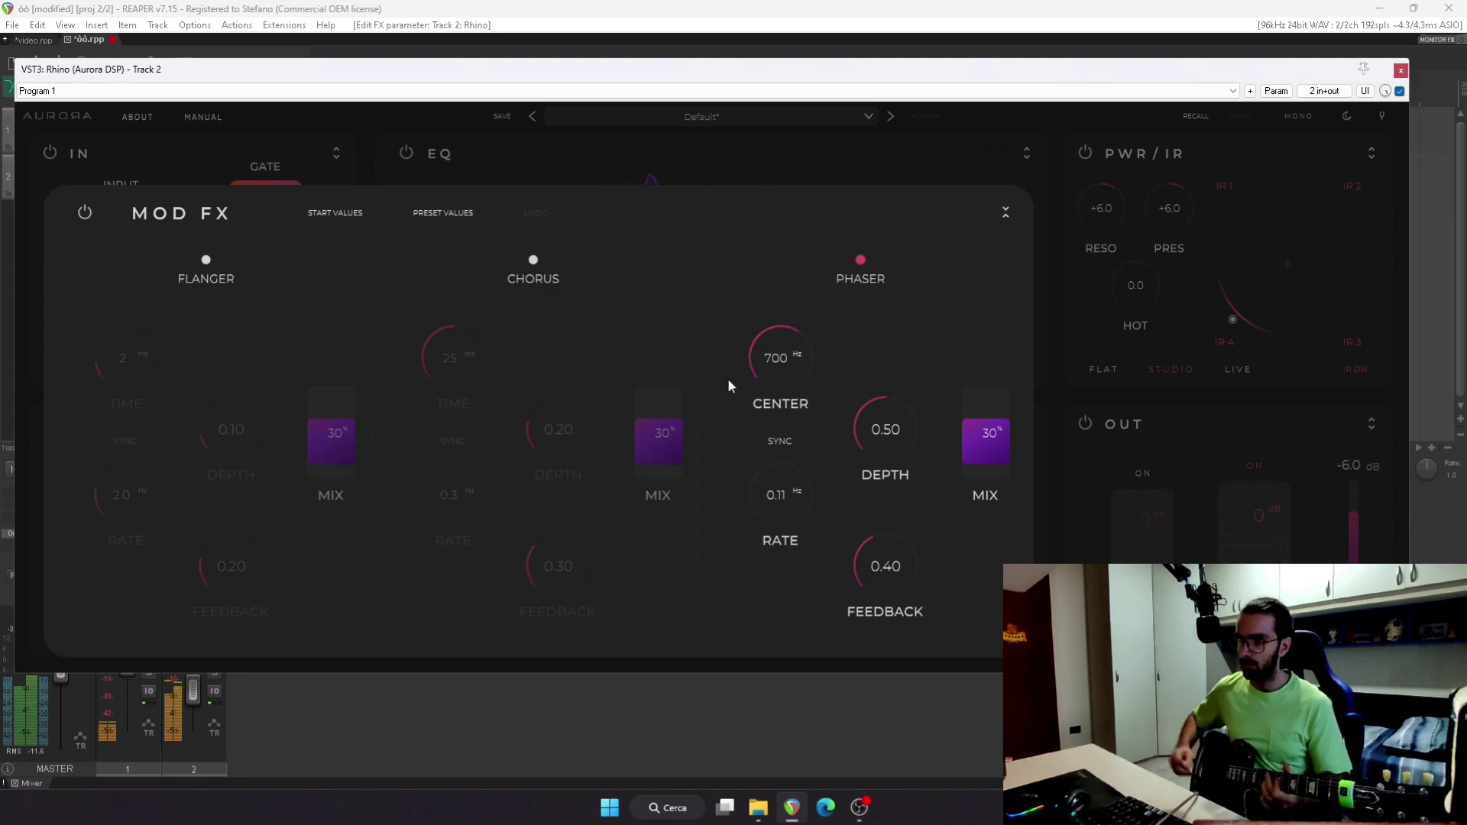
left_click_drag(987, 441, 999, 176)
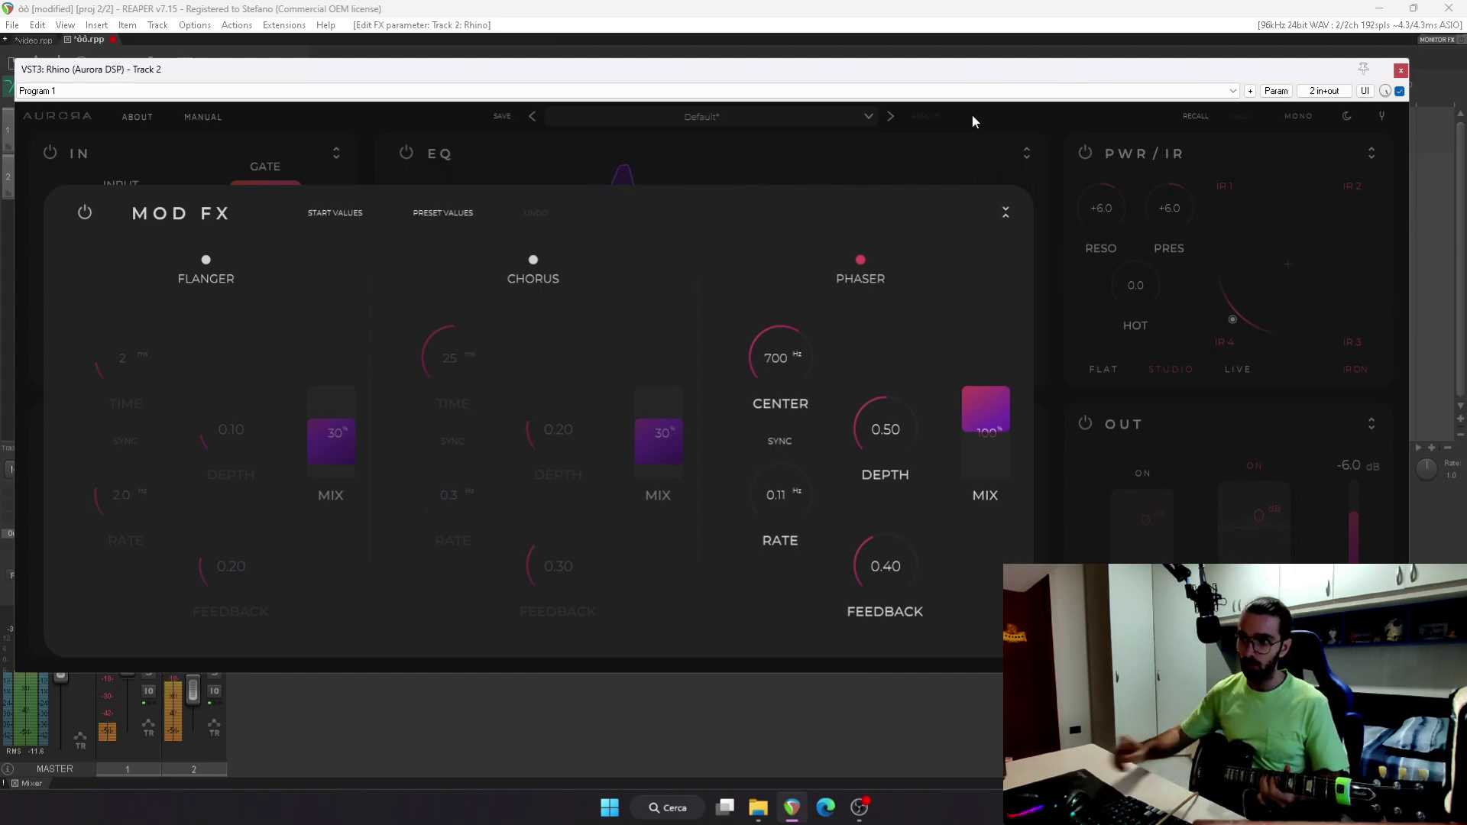
left_click_drag(792, 469, 817, 377)
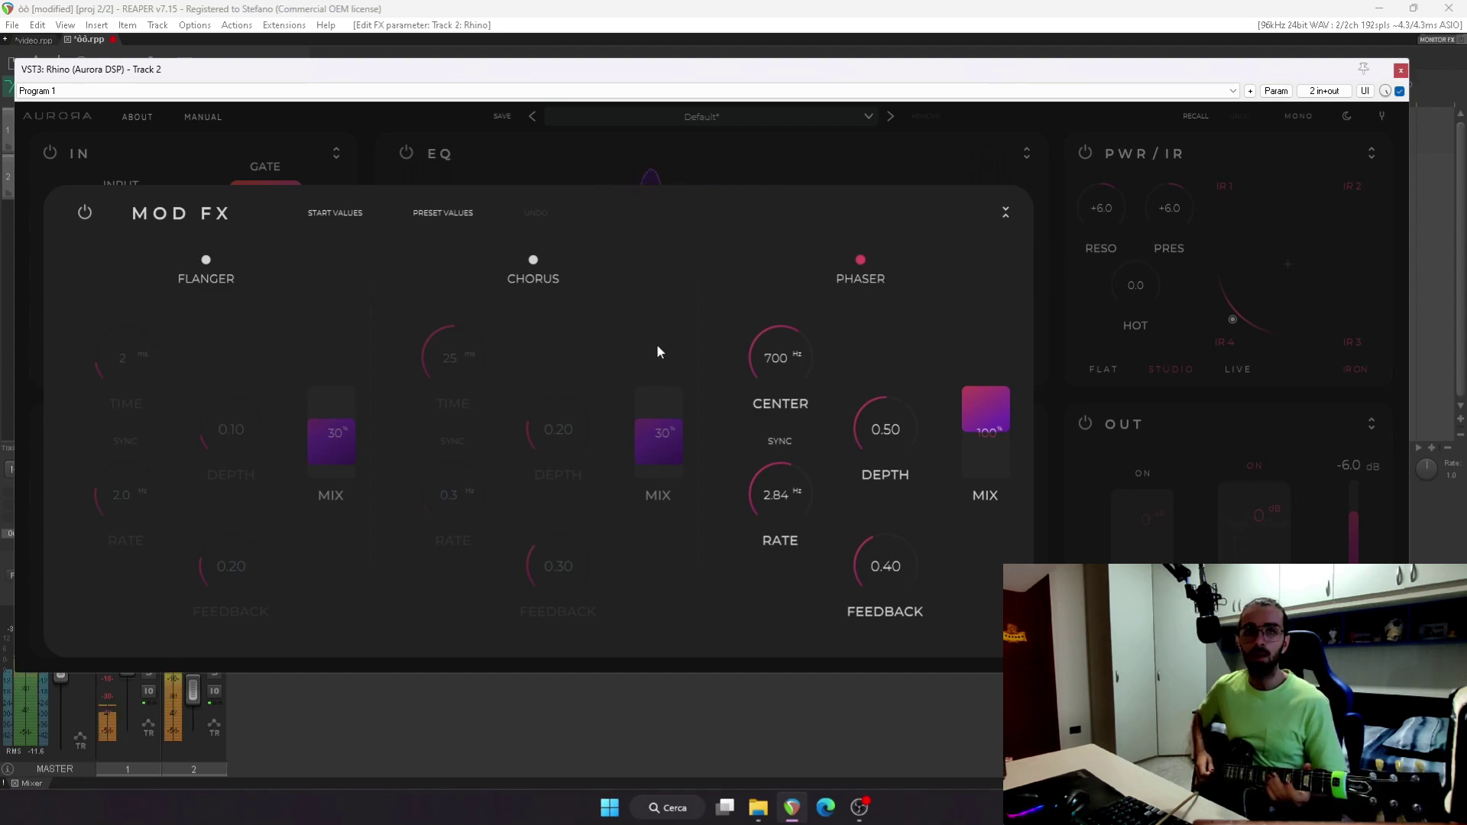
Replace the phaser with the flanger at a 6.1 Hz rate, try the chorus at 1.2 Hz, and close the MOD FX section
left_click(210, 277)
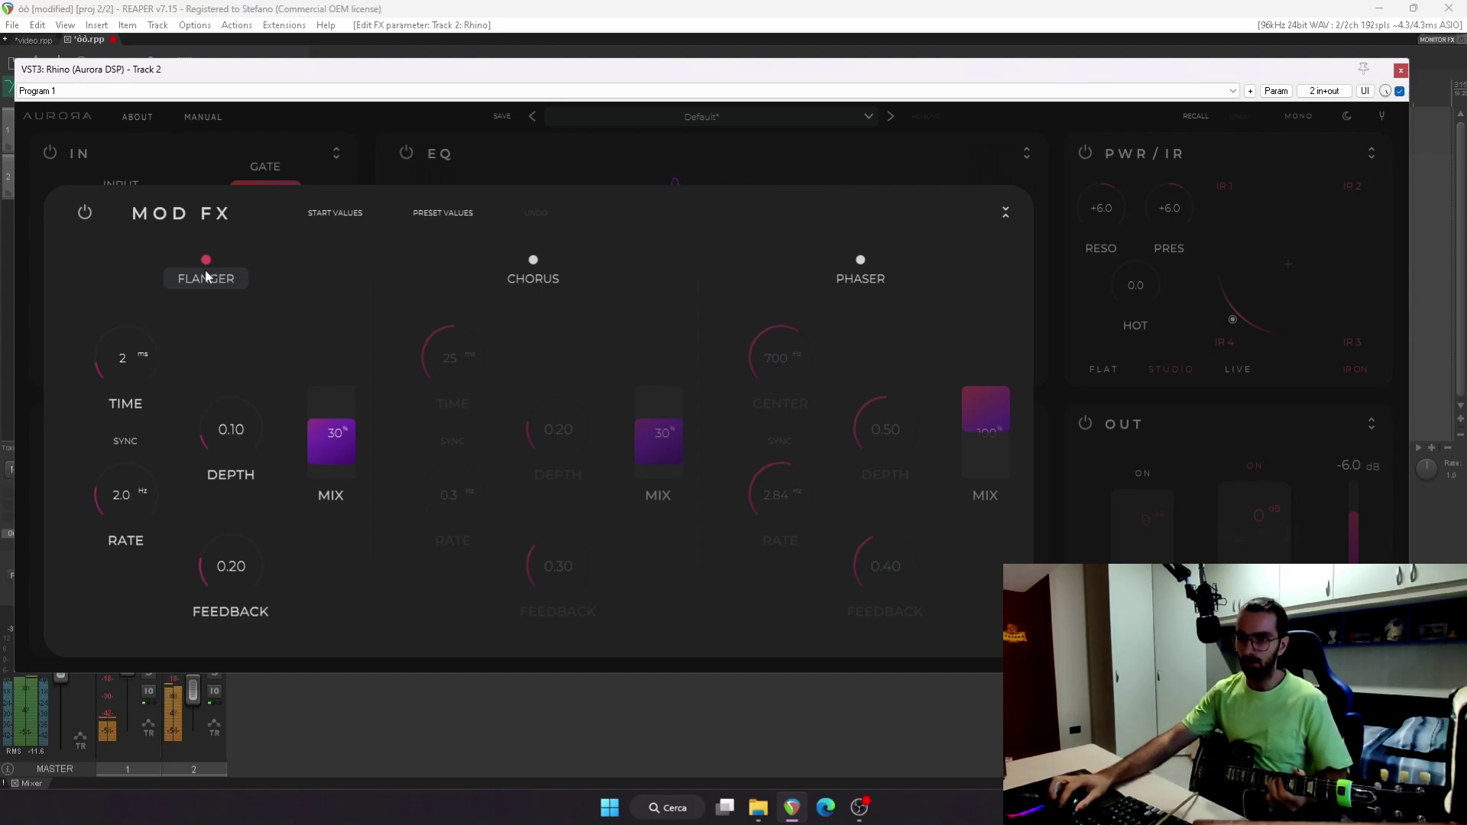
left_click_drag(114, 477, 120, 306)
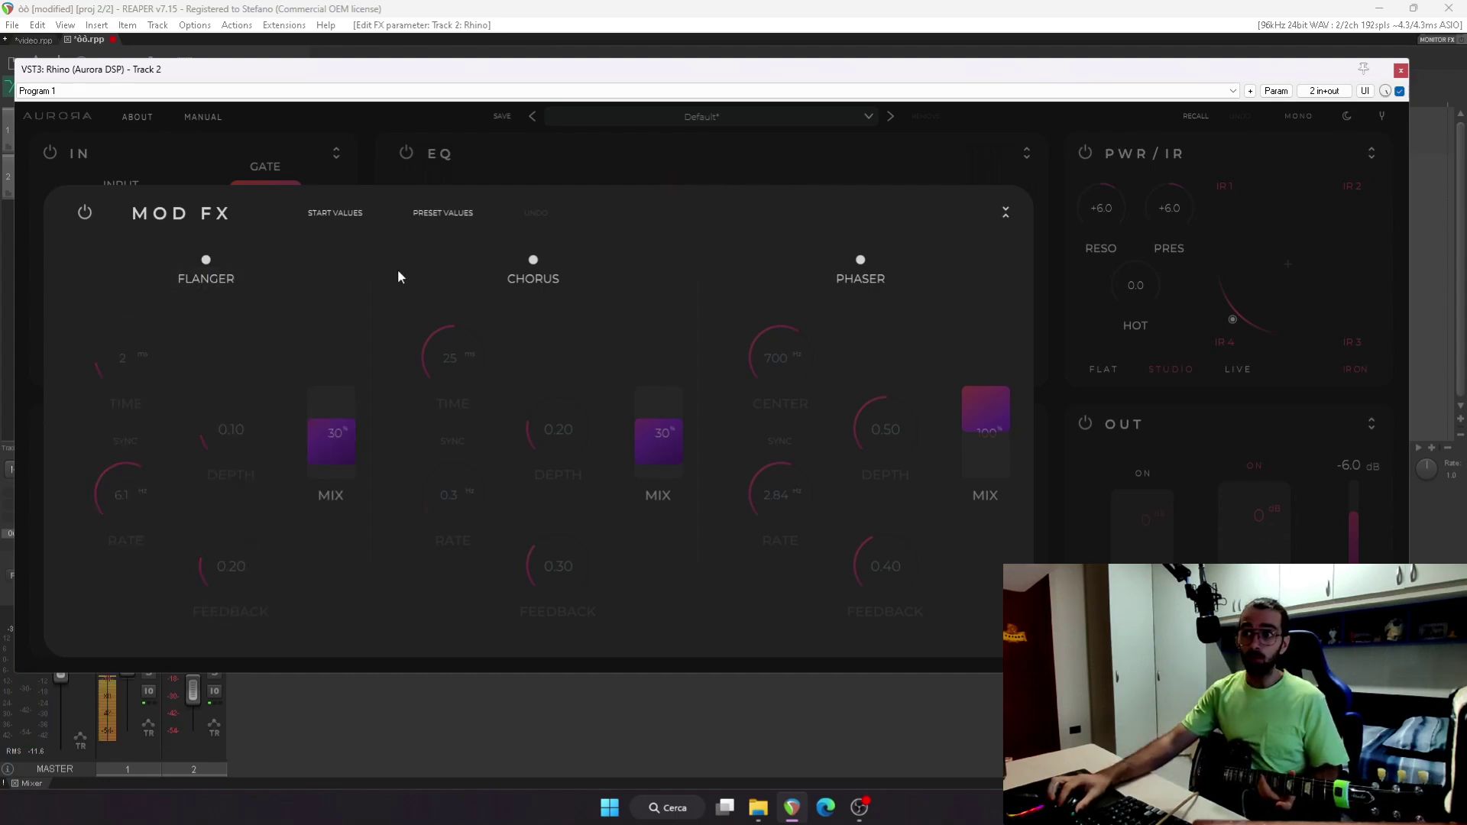
left_click(533, 278)
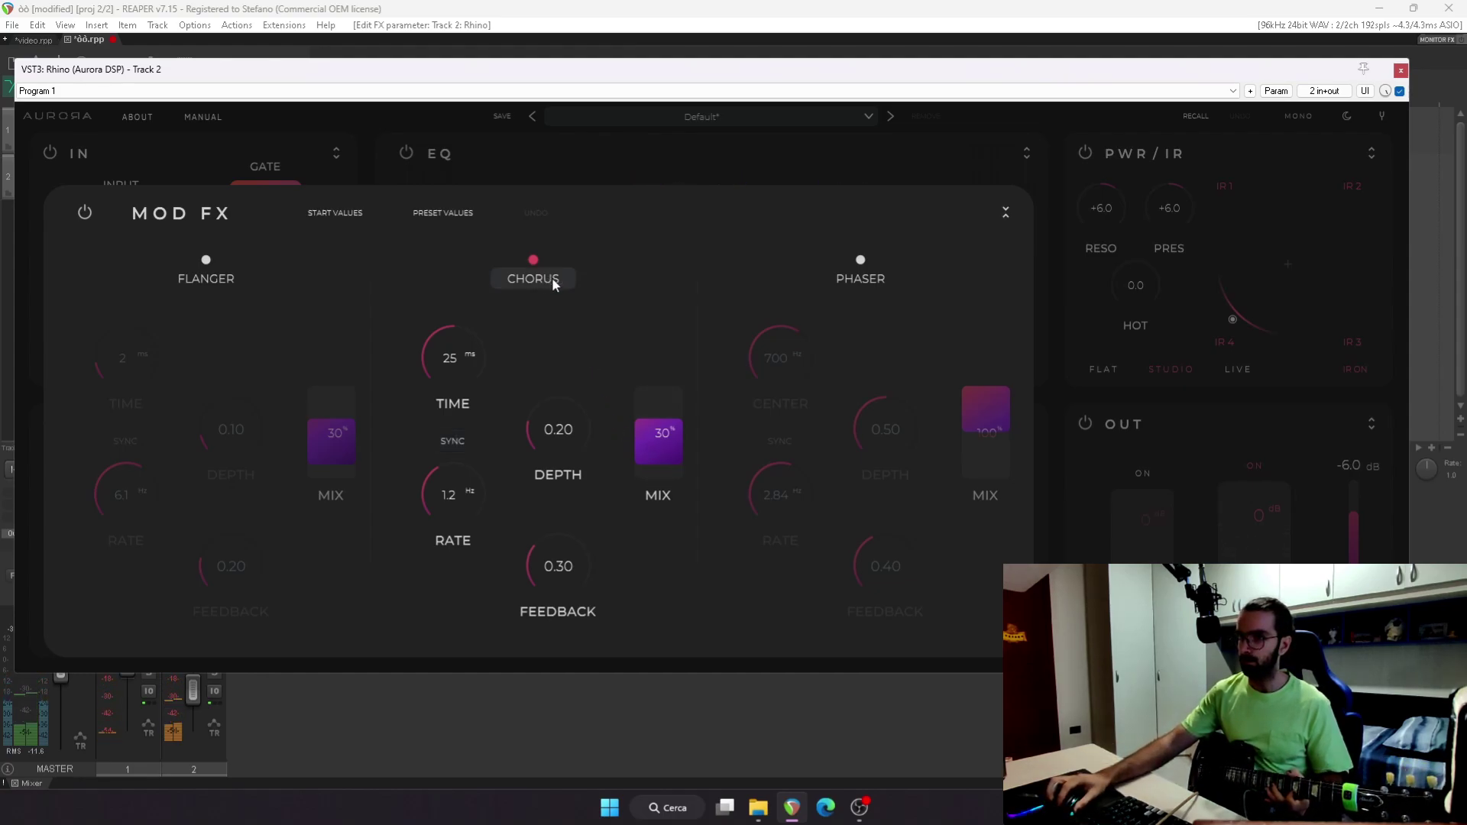
left_click(1268, 364)
Enable the delay in the TIME FX section in Delay mode, sample Slapback, and set the Classic type with a time of 430 ms
left_click(1024, 423)
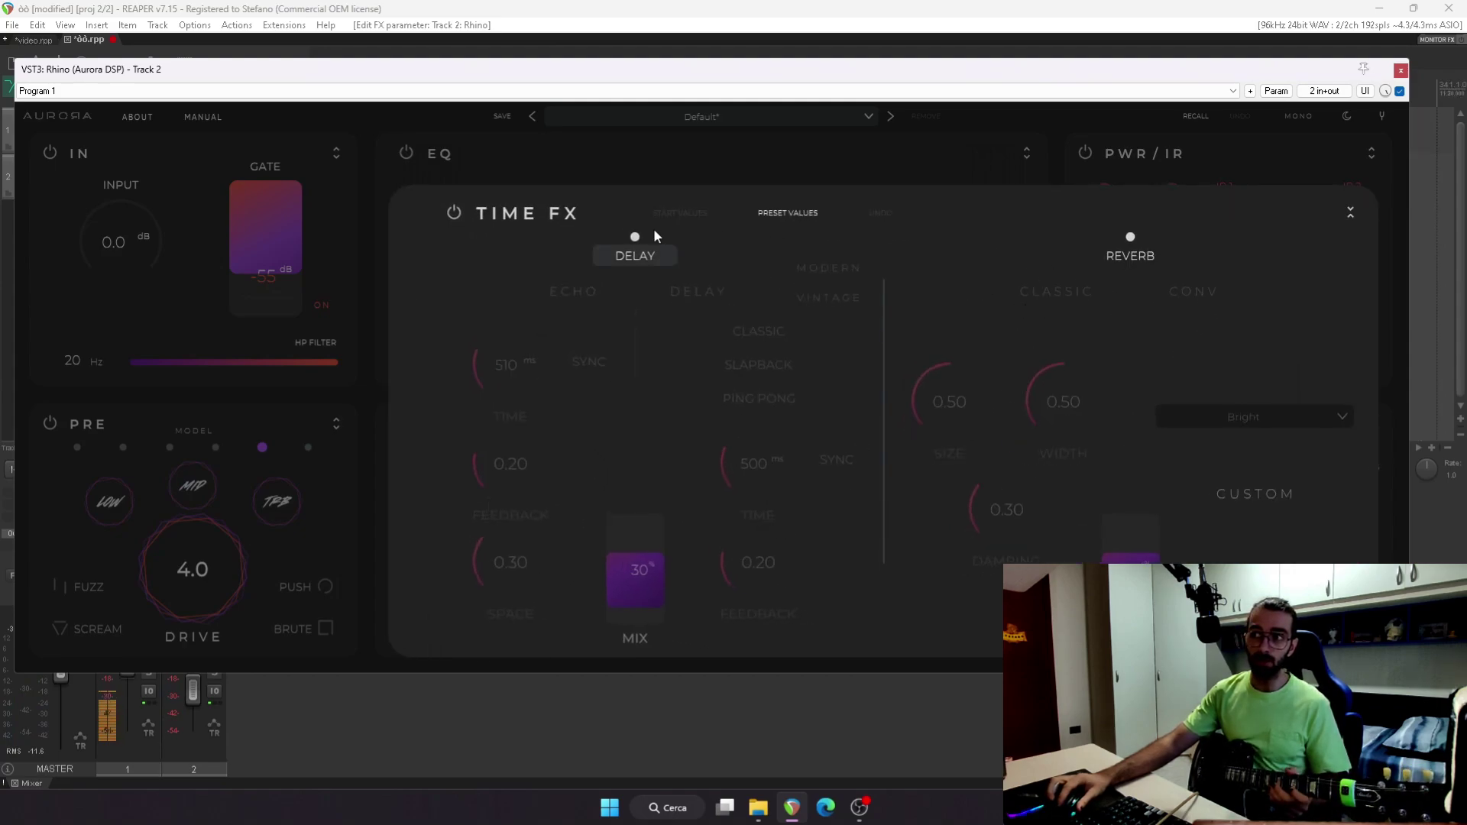
left_click(624, 262)
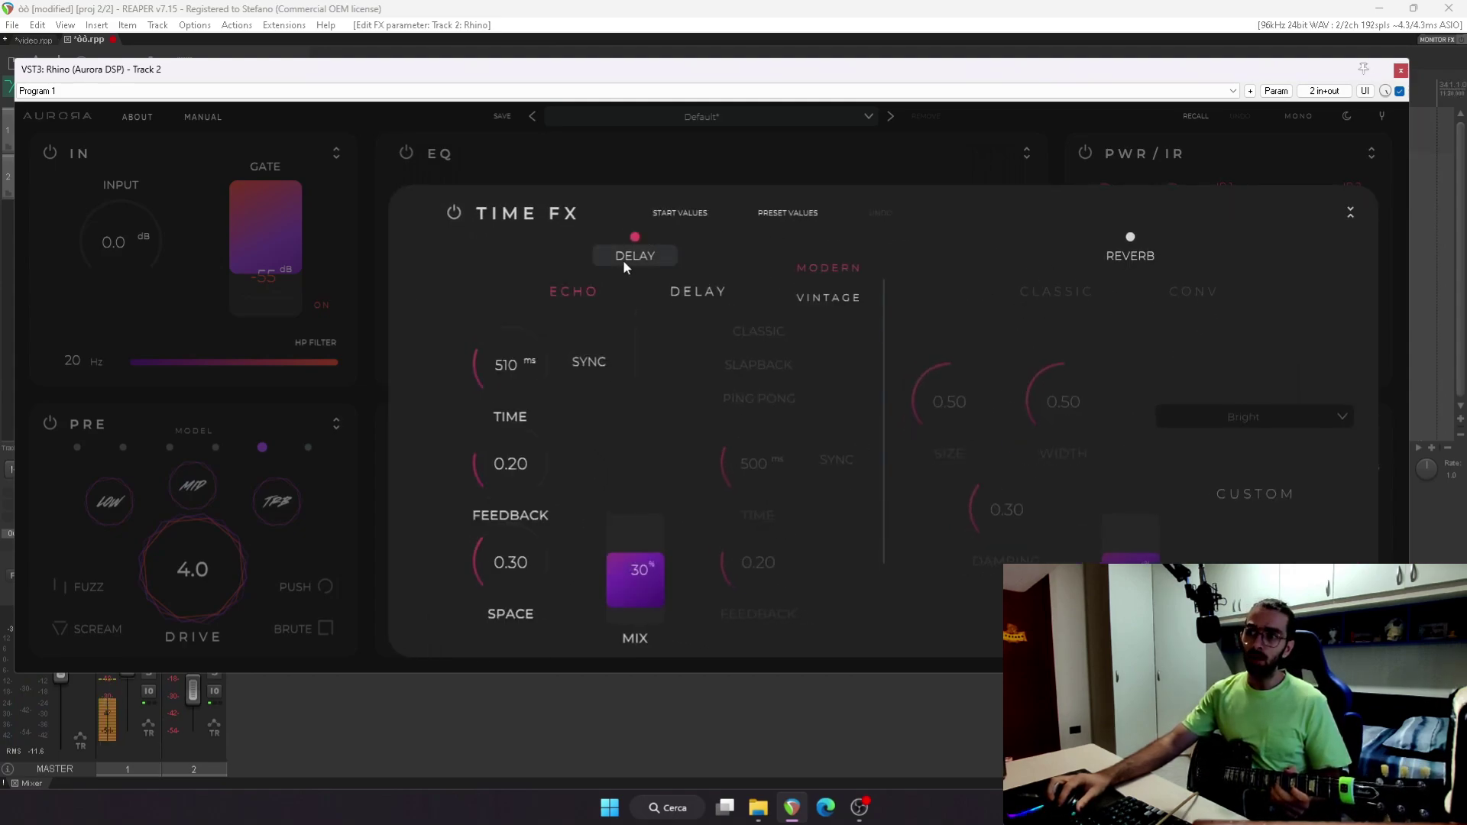
left_click(733, 291)
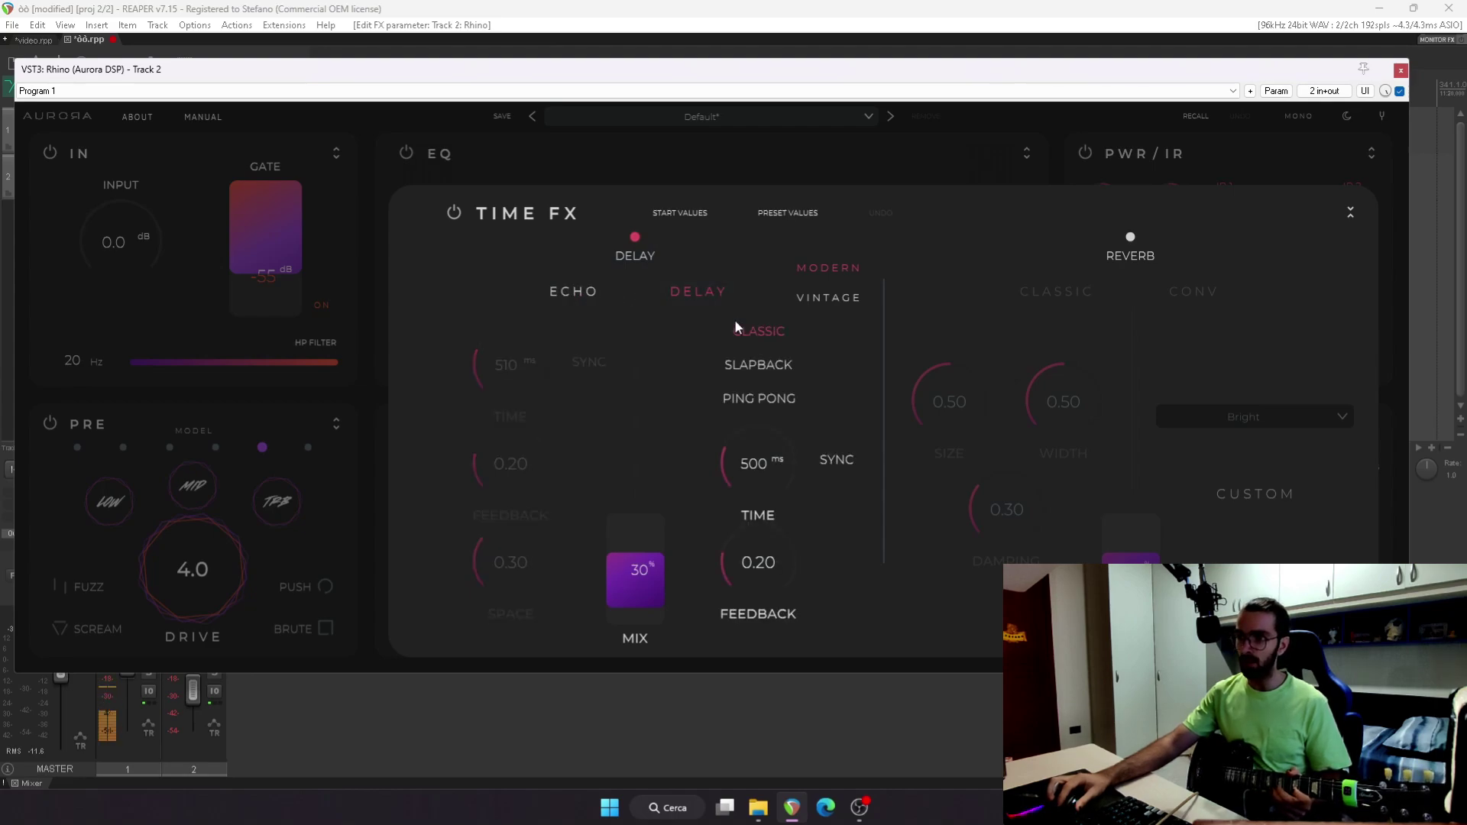
left_click(768, 359)
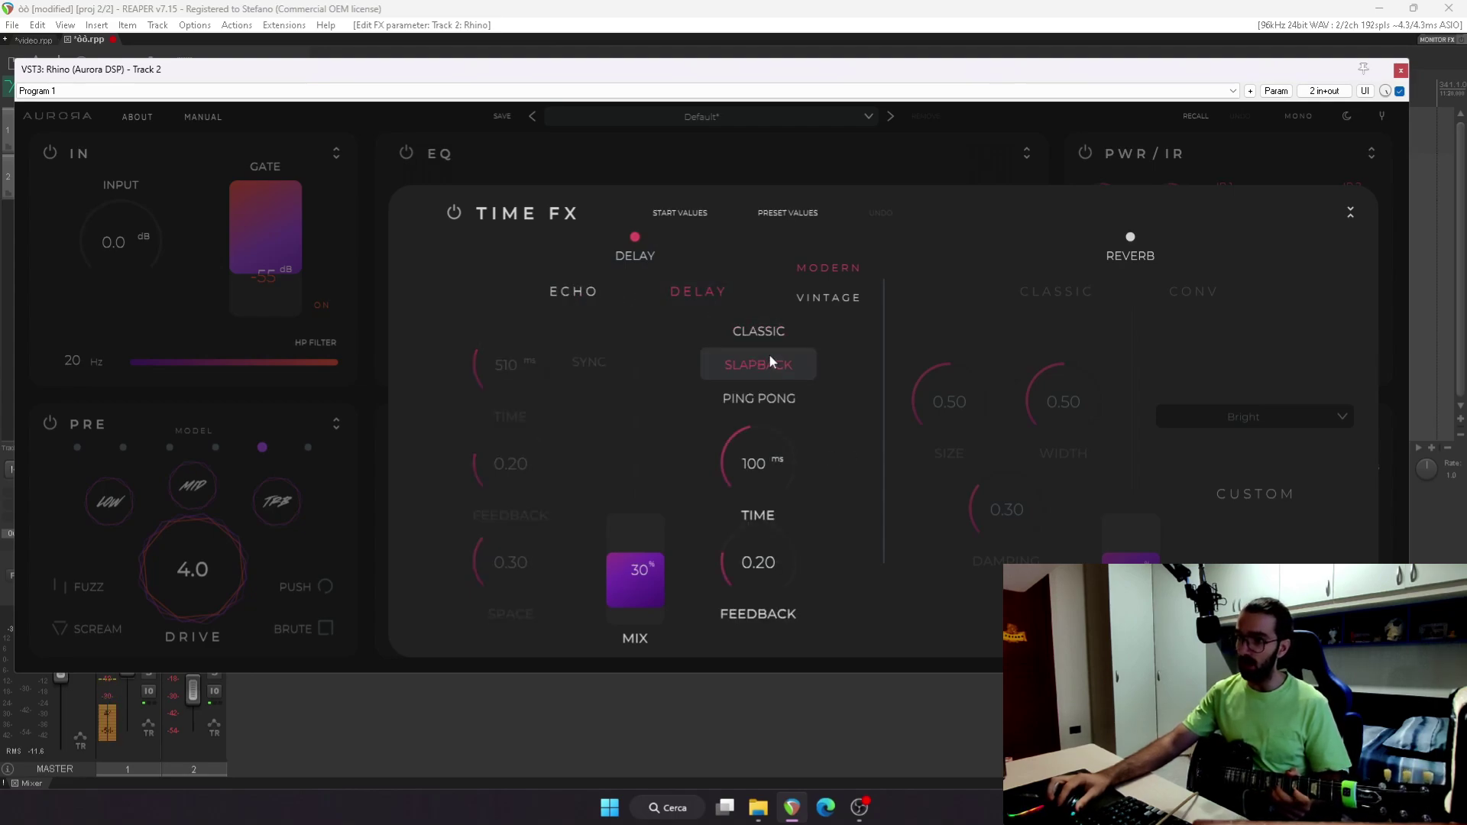
left_click(798, 332)
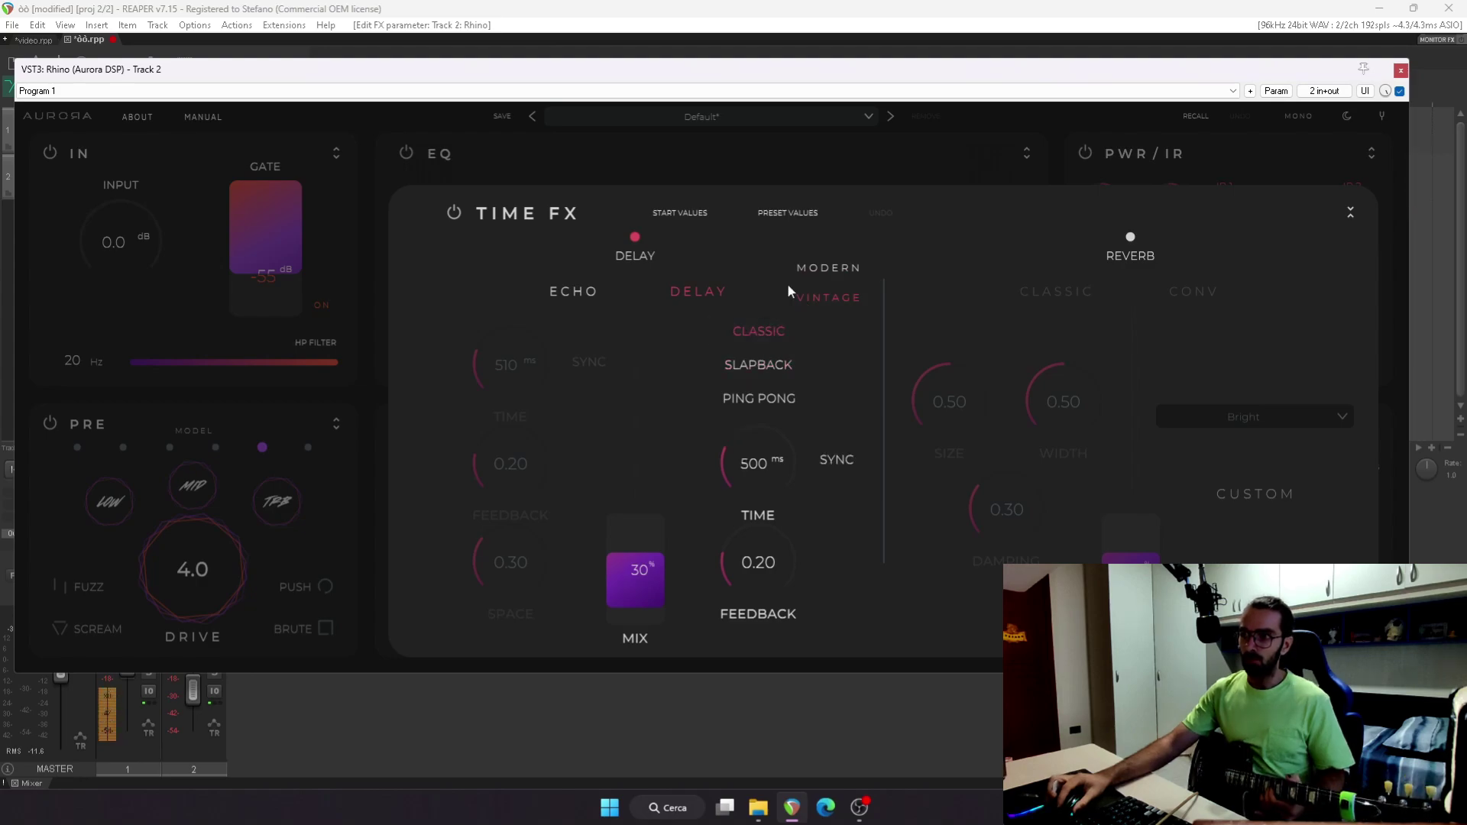
scroll(747, 479, "down", 5)
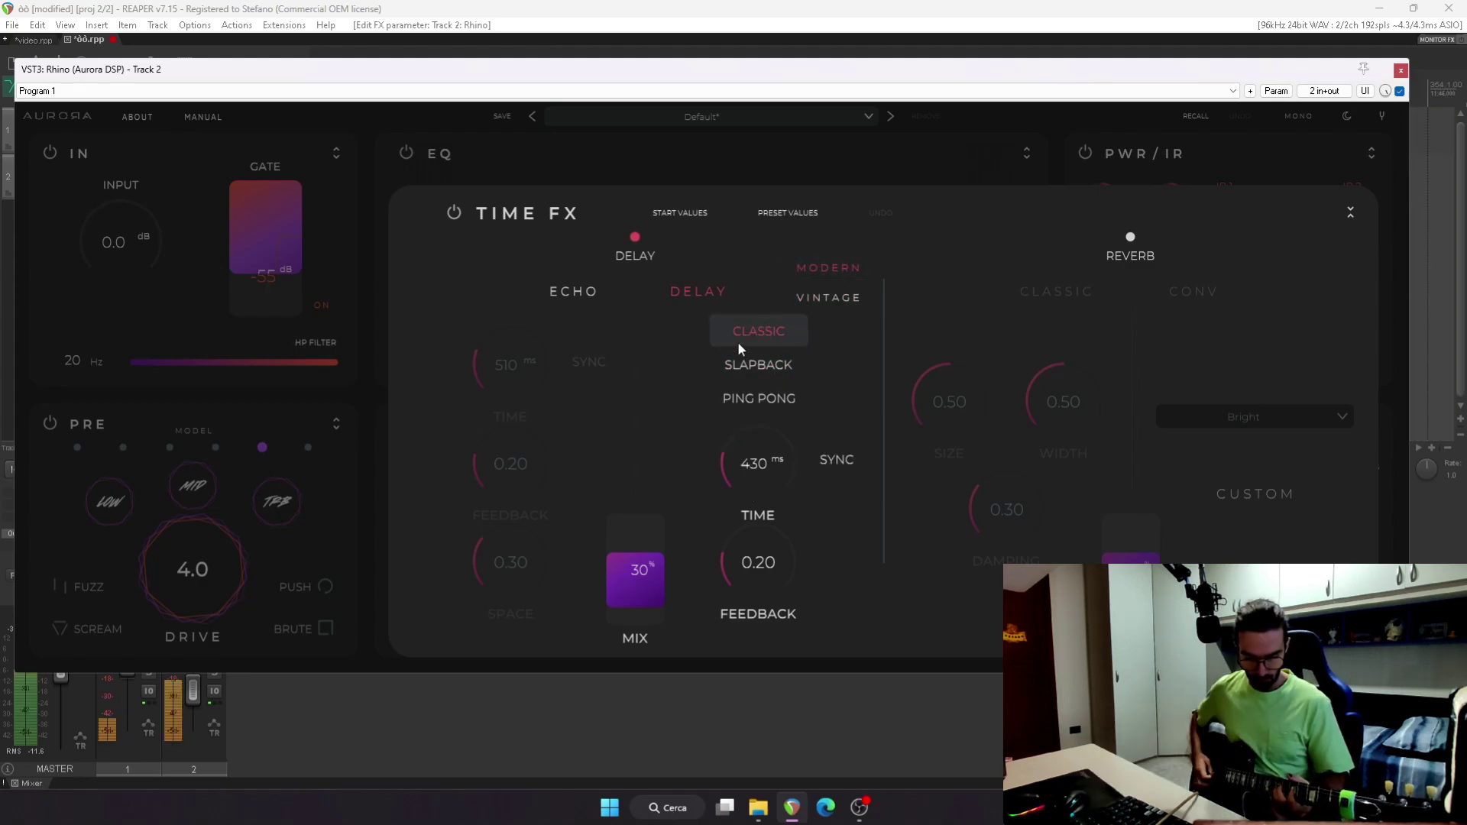
Try the Ping Pong delay type, switch the delay to Echo mode, and enable the reverb
left_click(777, 399)
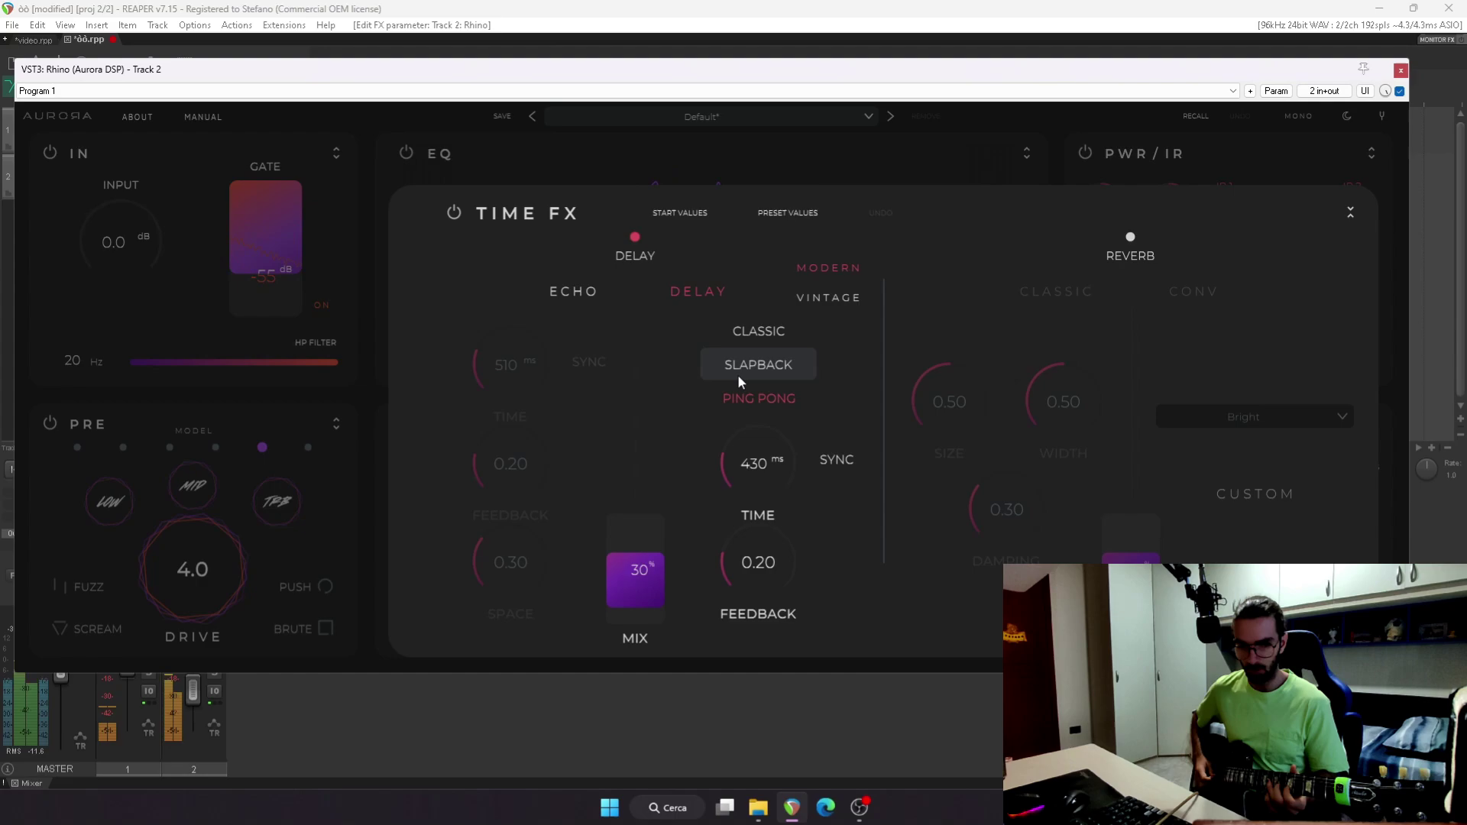
left_click(586, 293)
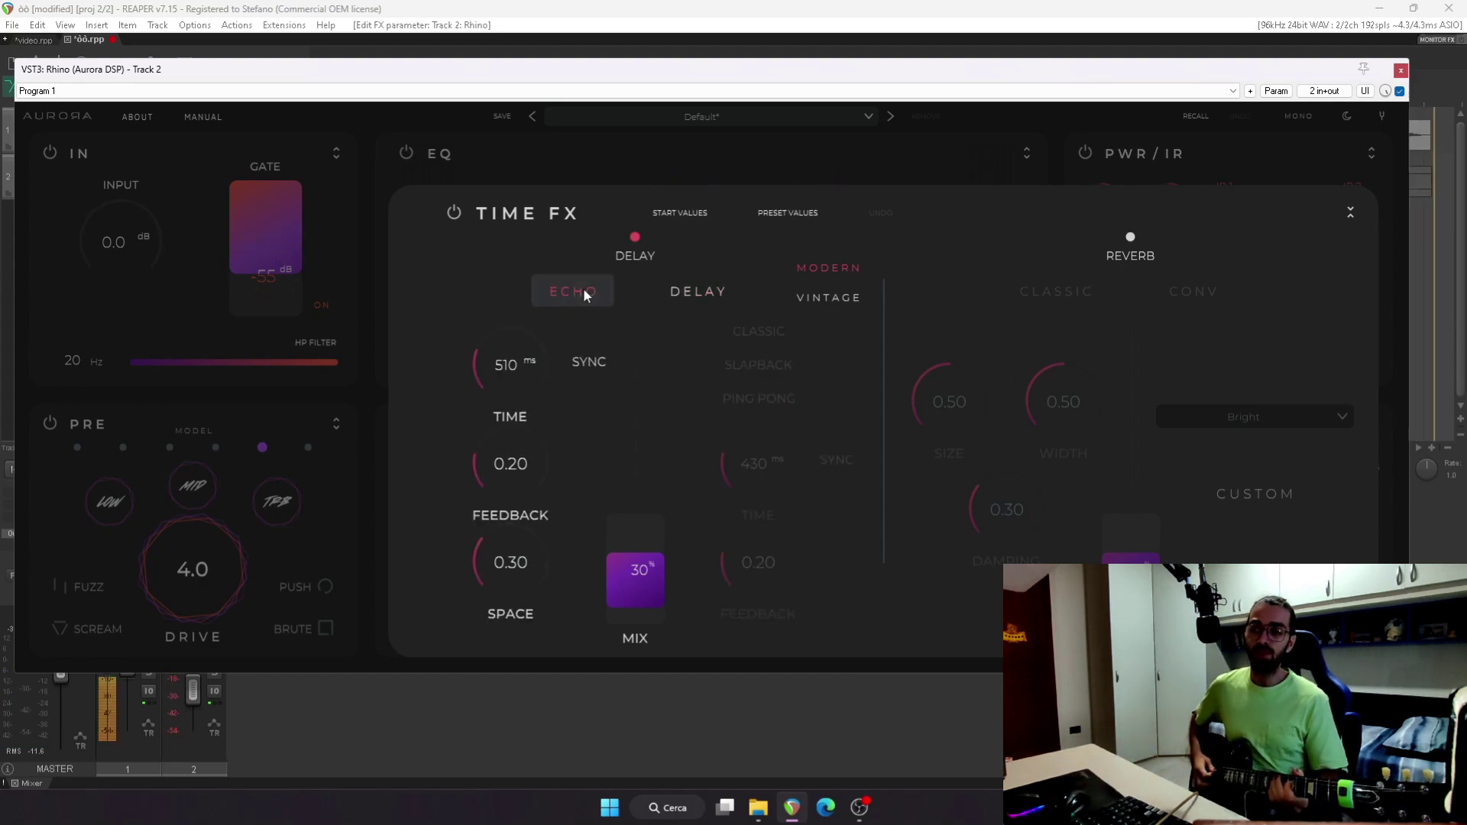
left_click(1130, 237)
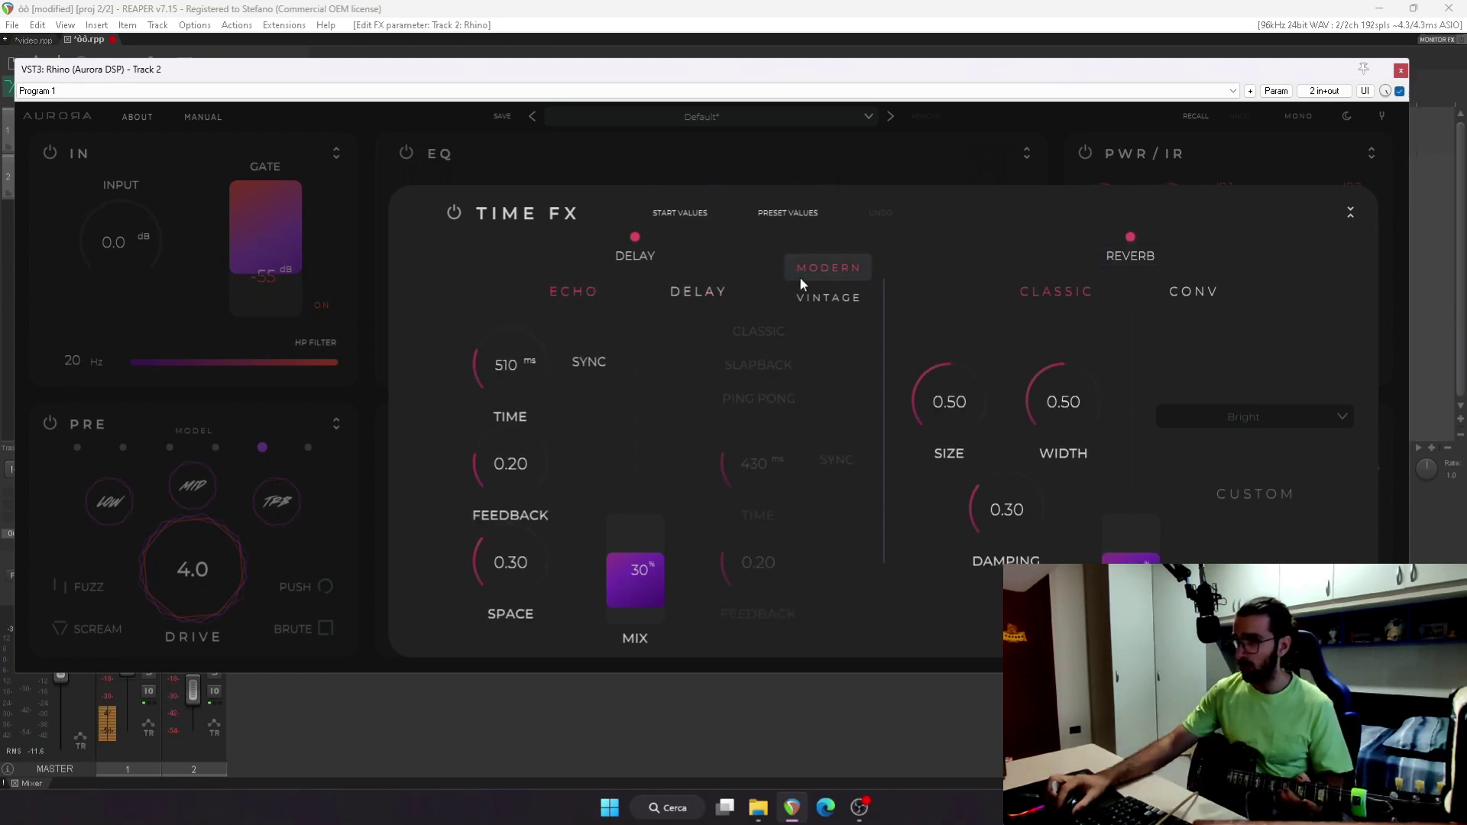
Disable the delay in the TIME FX section and switch the reverb to CONV mode
left_click(631, 258)
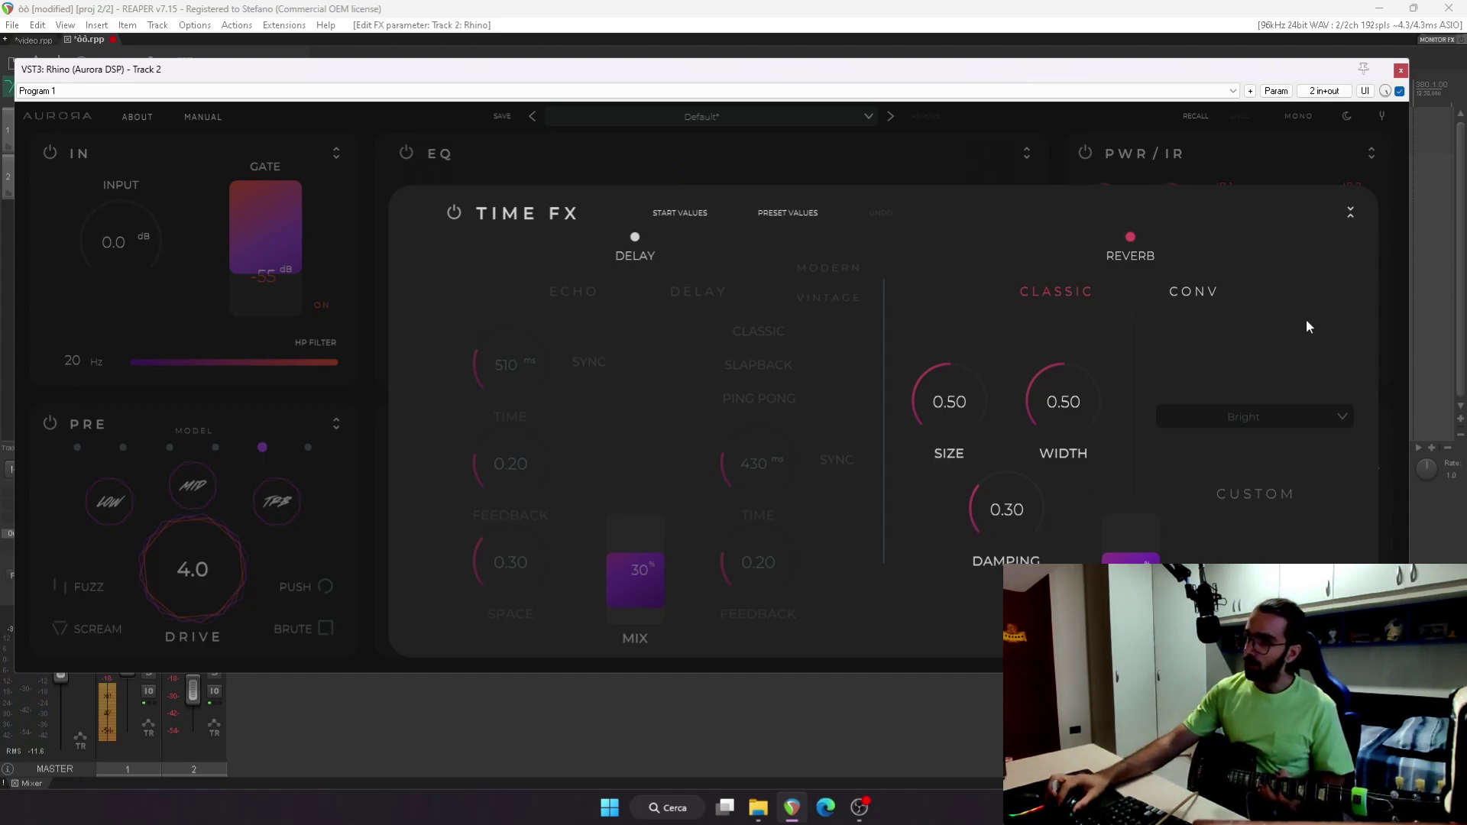
left_click(1175, 305)
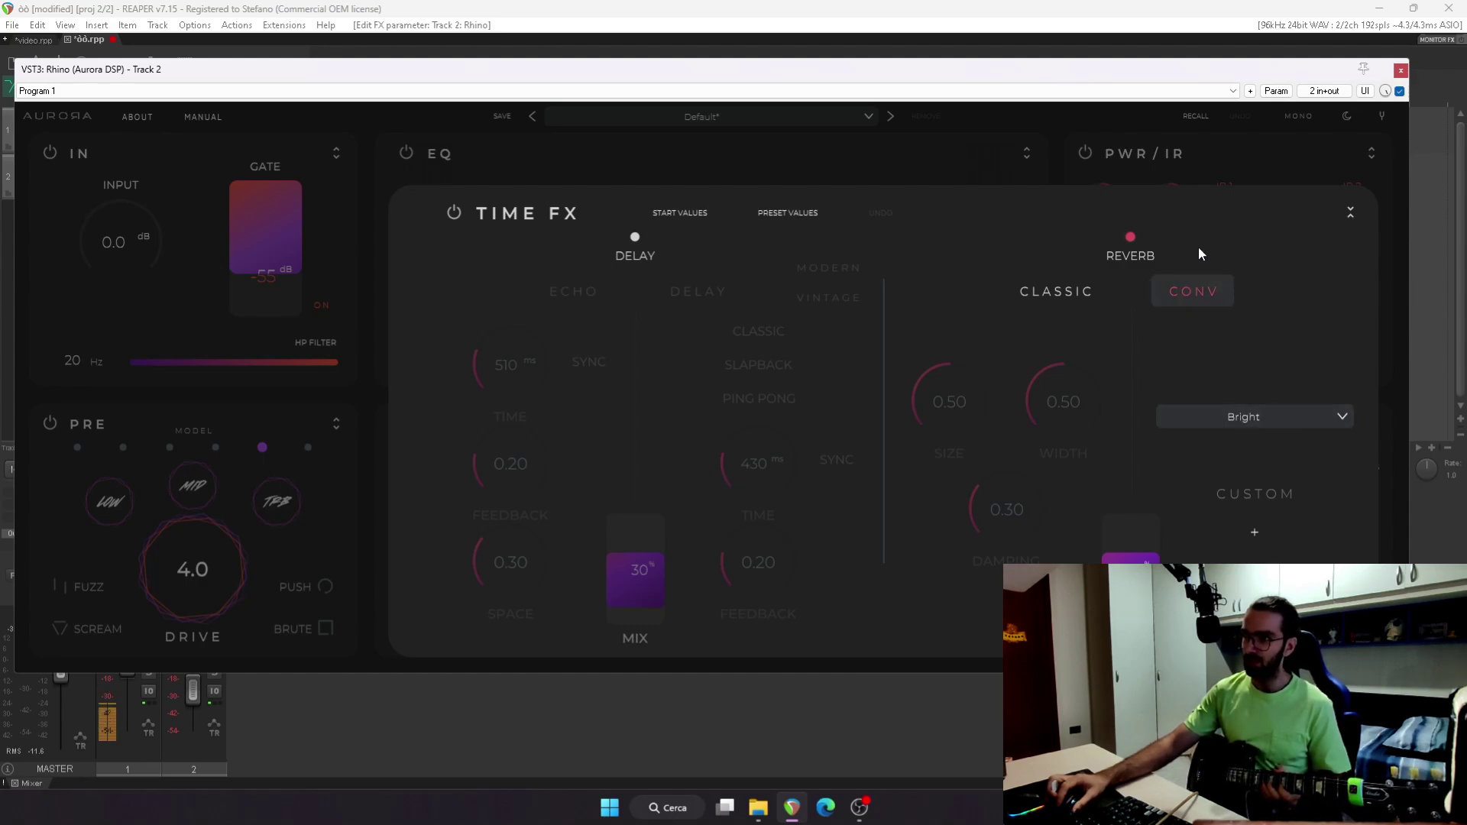
Look through the CONV reverb's preset list and its custom WAV file chooser, keeping the Bright plate
left_click(1253, 416)
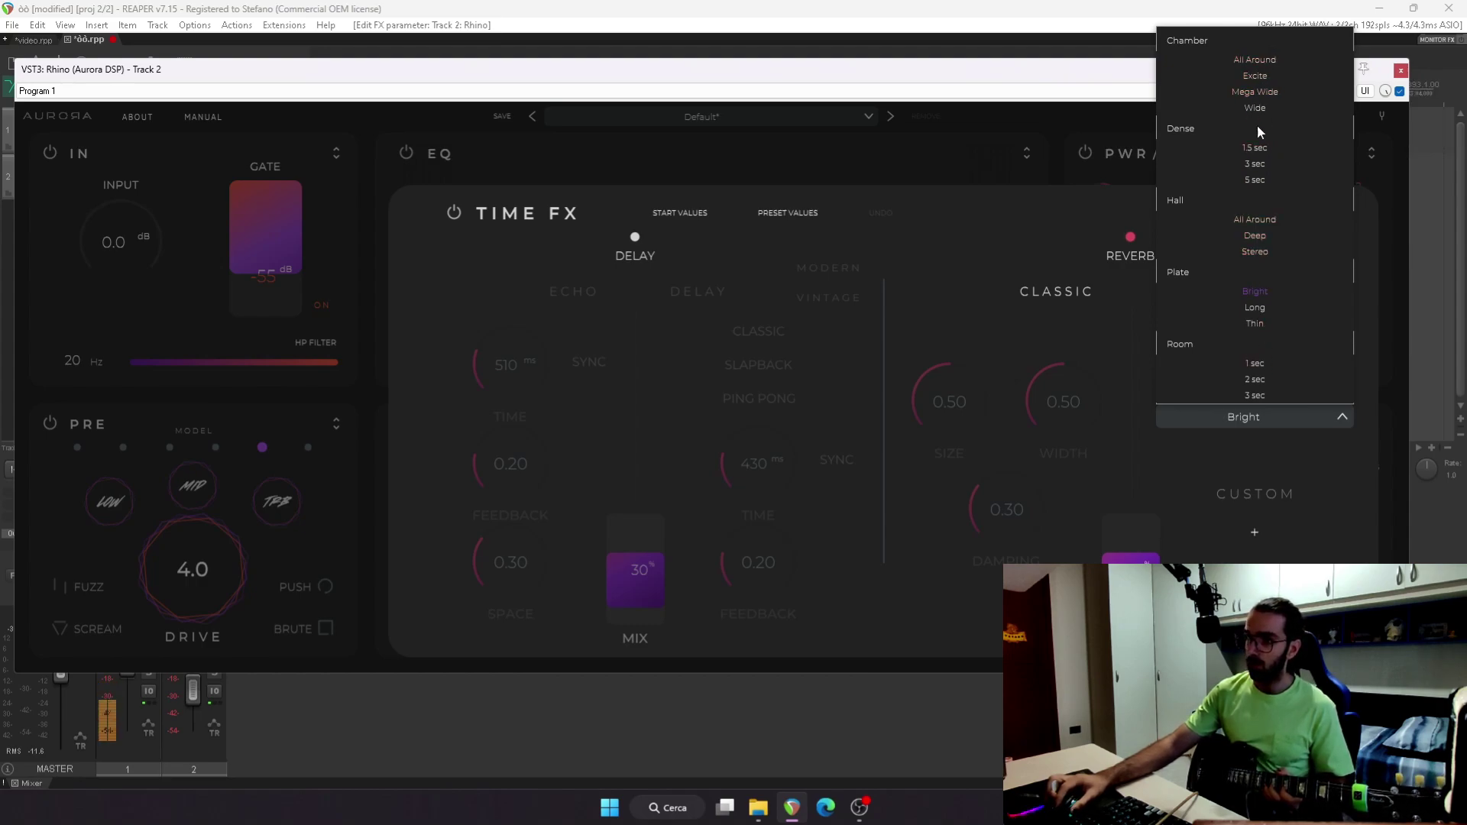
left_click(1256, 425)
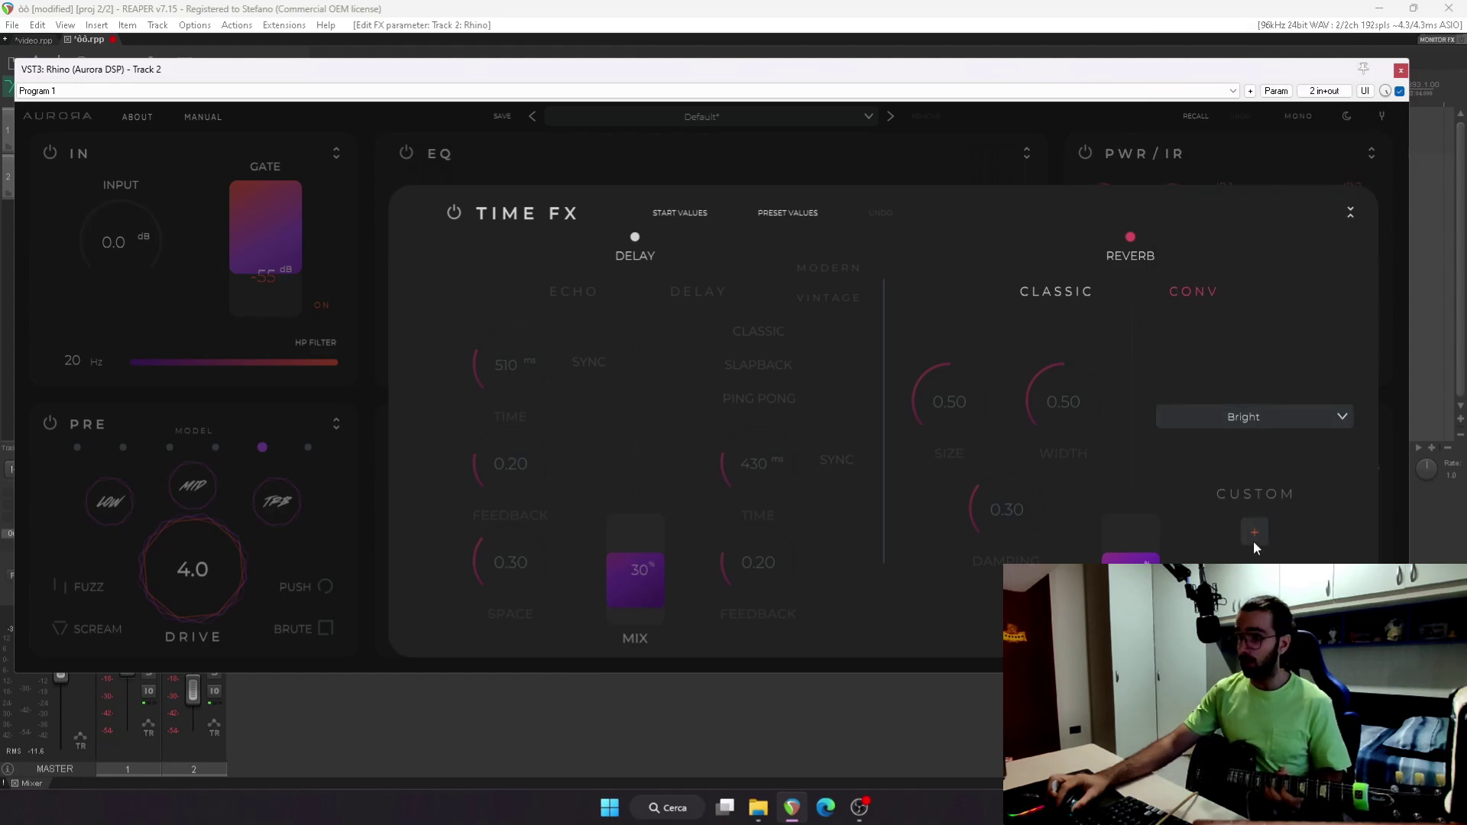
left_click(1253, 532)
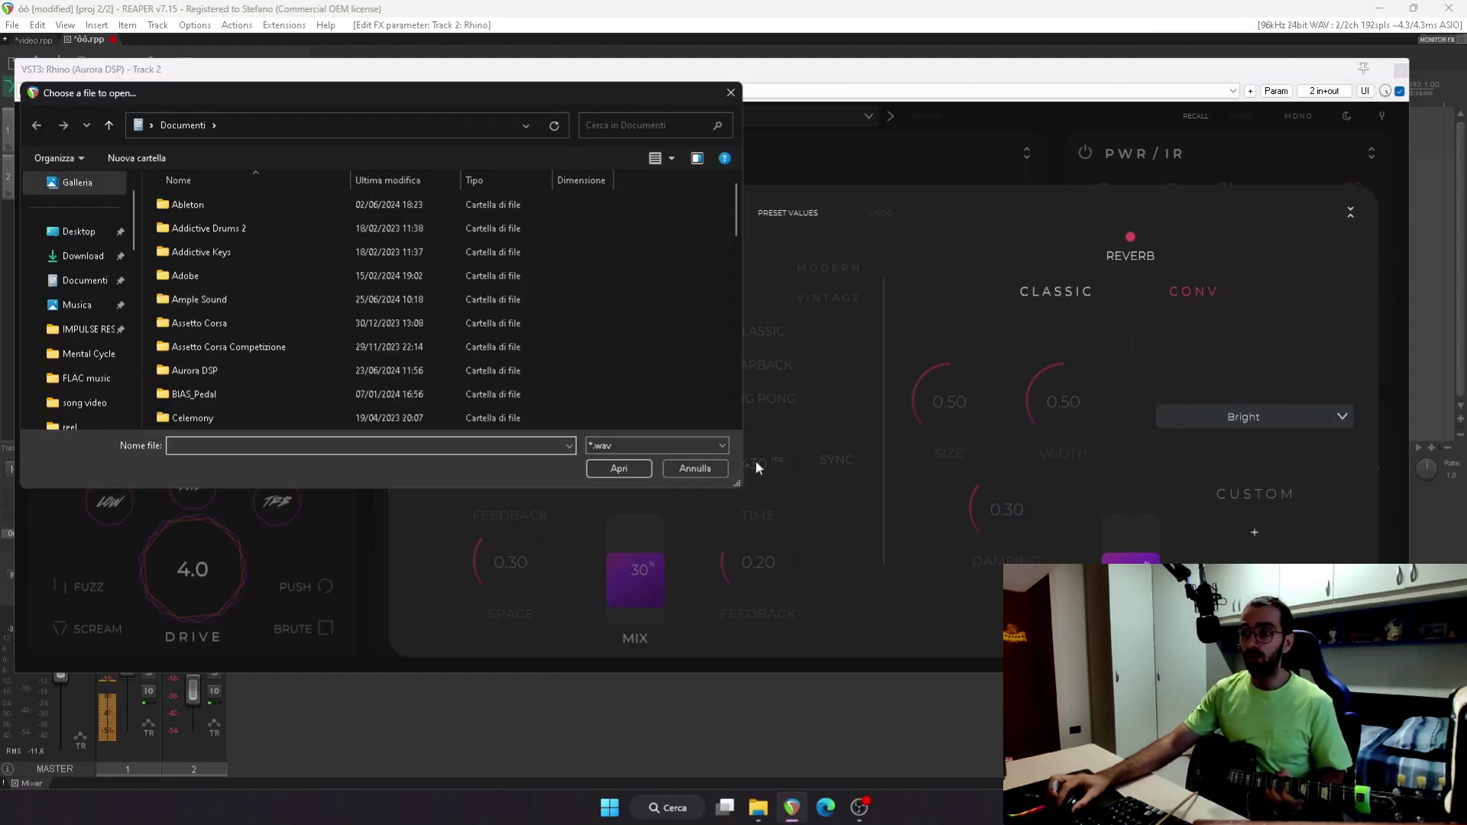
left_click(696, 468)
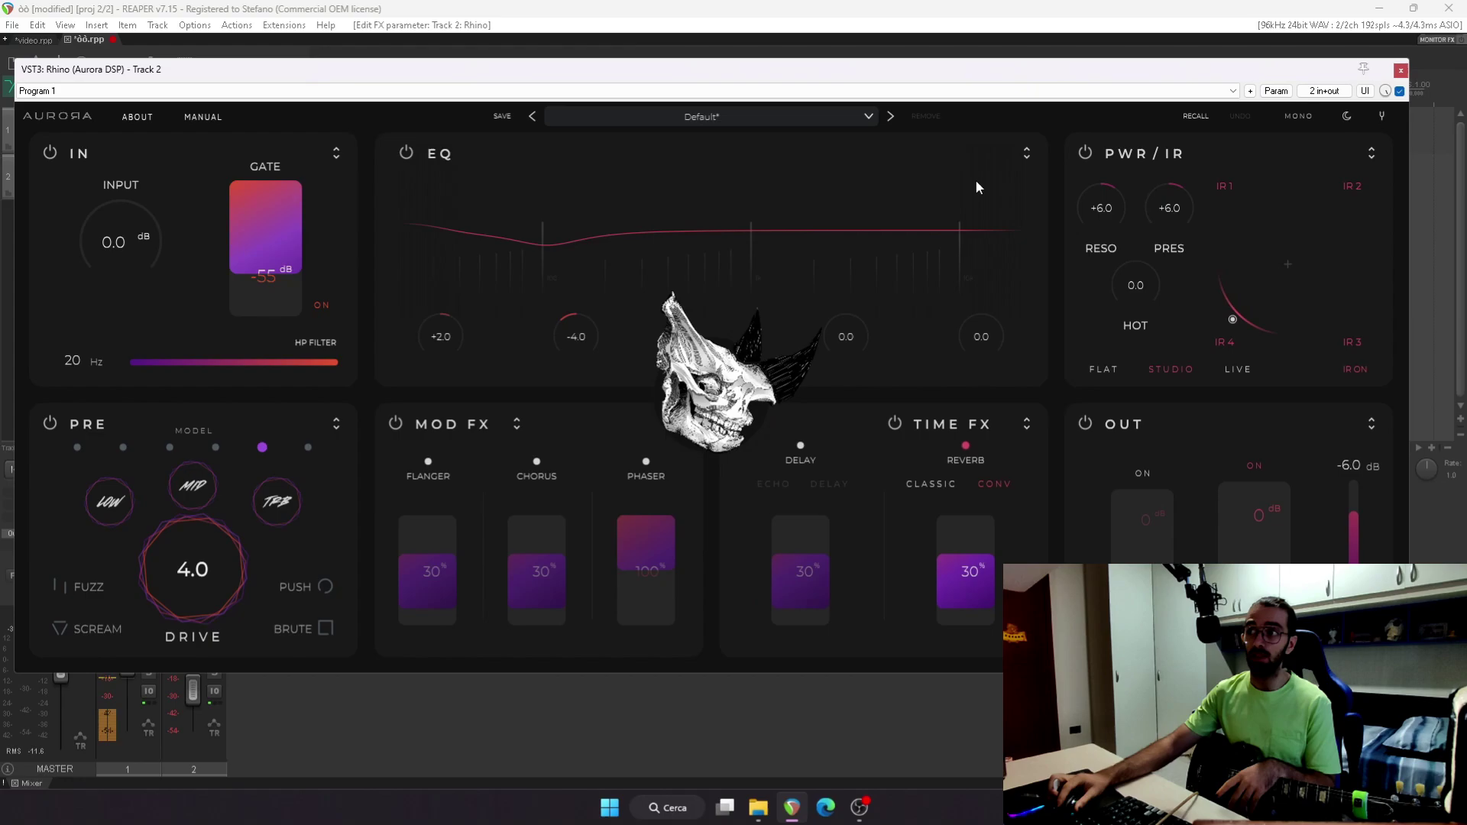
Open the EQ section, raise the first band's gain to +3.7, and set the fourth band's frequency to 1.8 kHz
left_click(1025, 153)
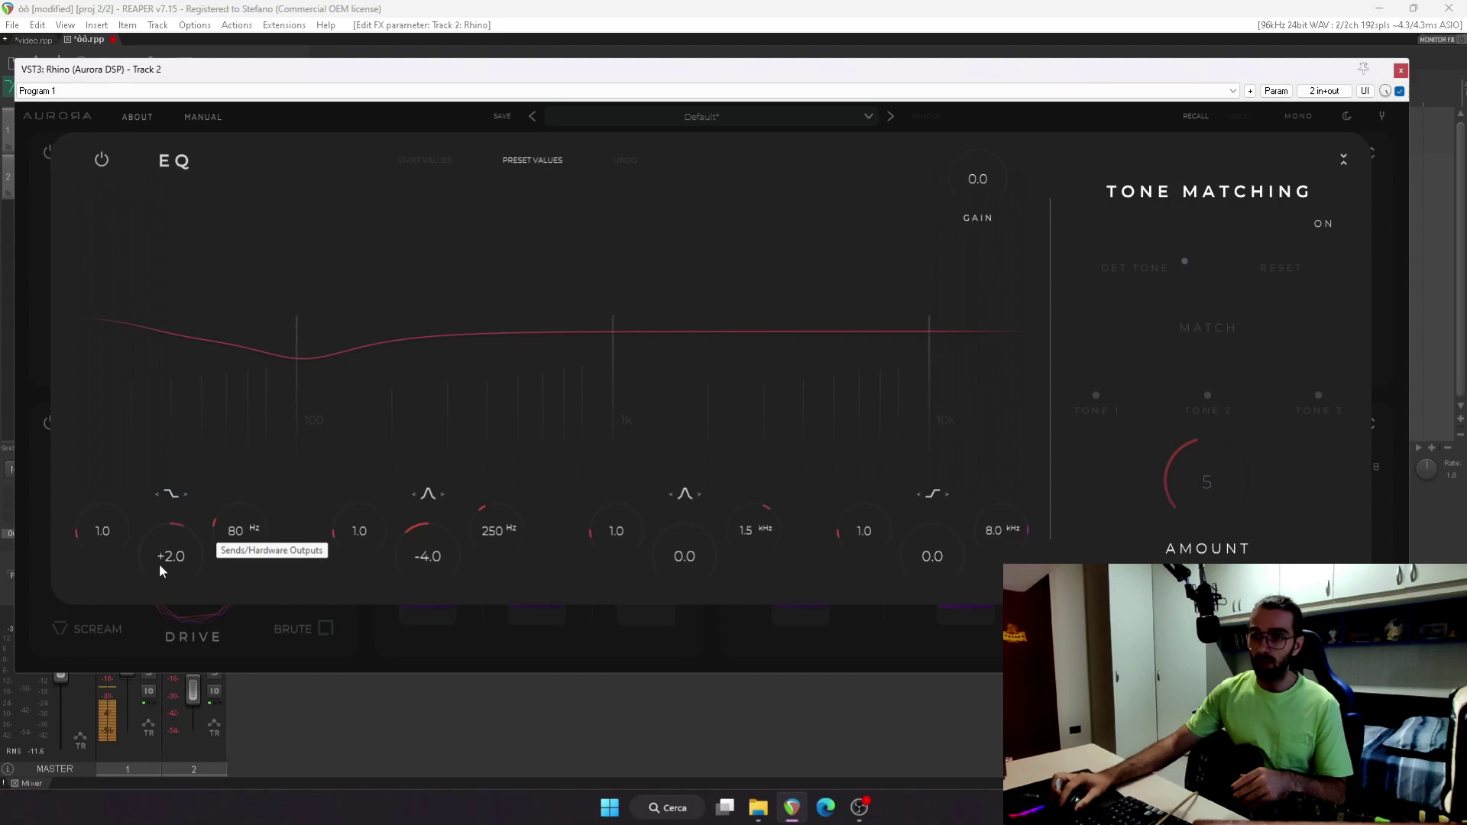
left_click_drag(160, 577, 169, 556)
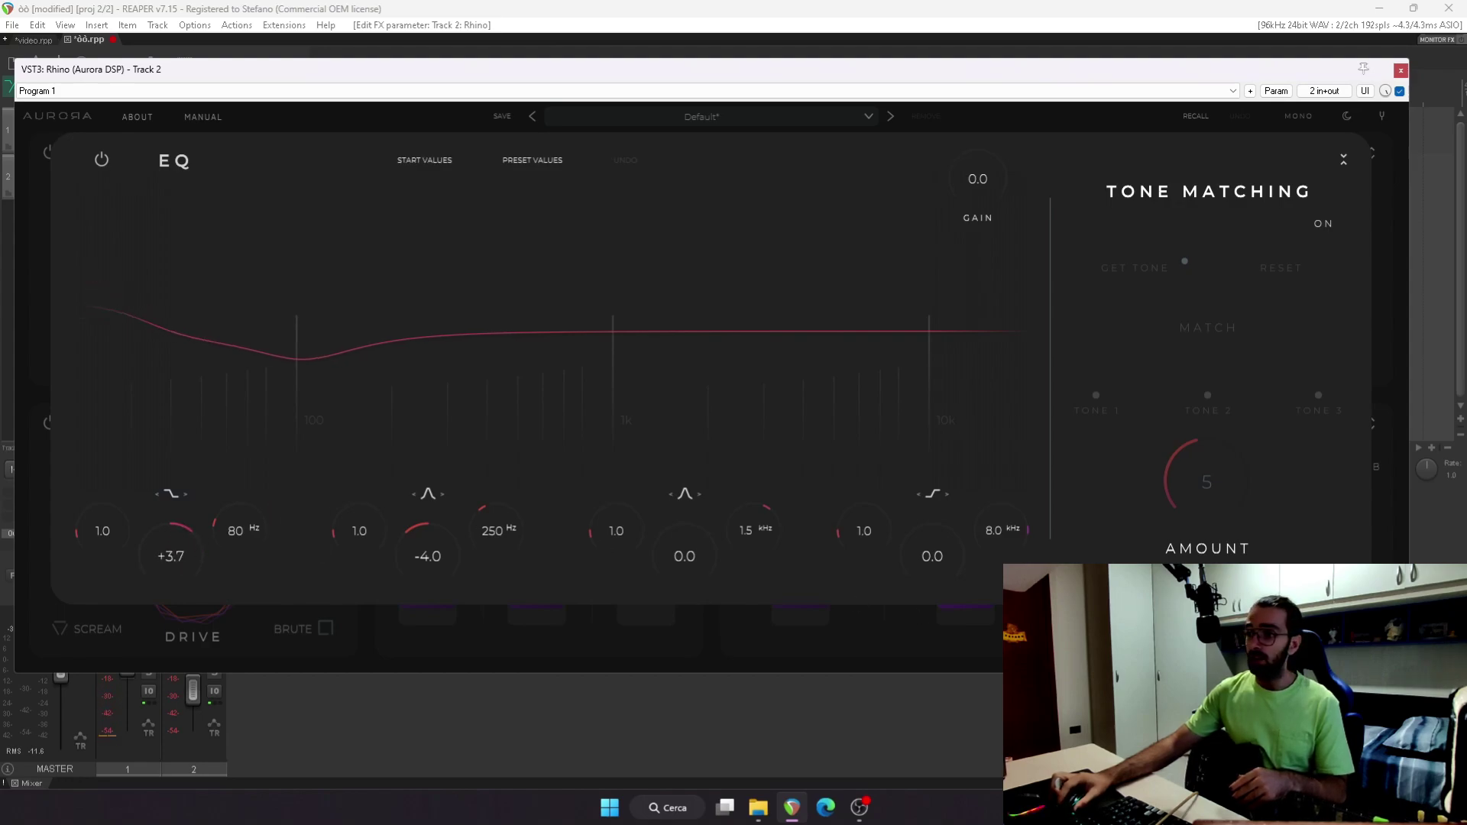
scroll(994, 526, "down", 5)
scroll(995, 525, "down", 3)
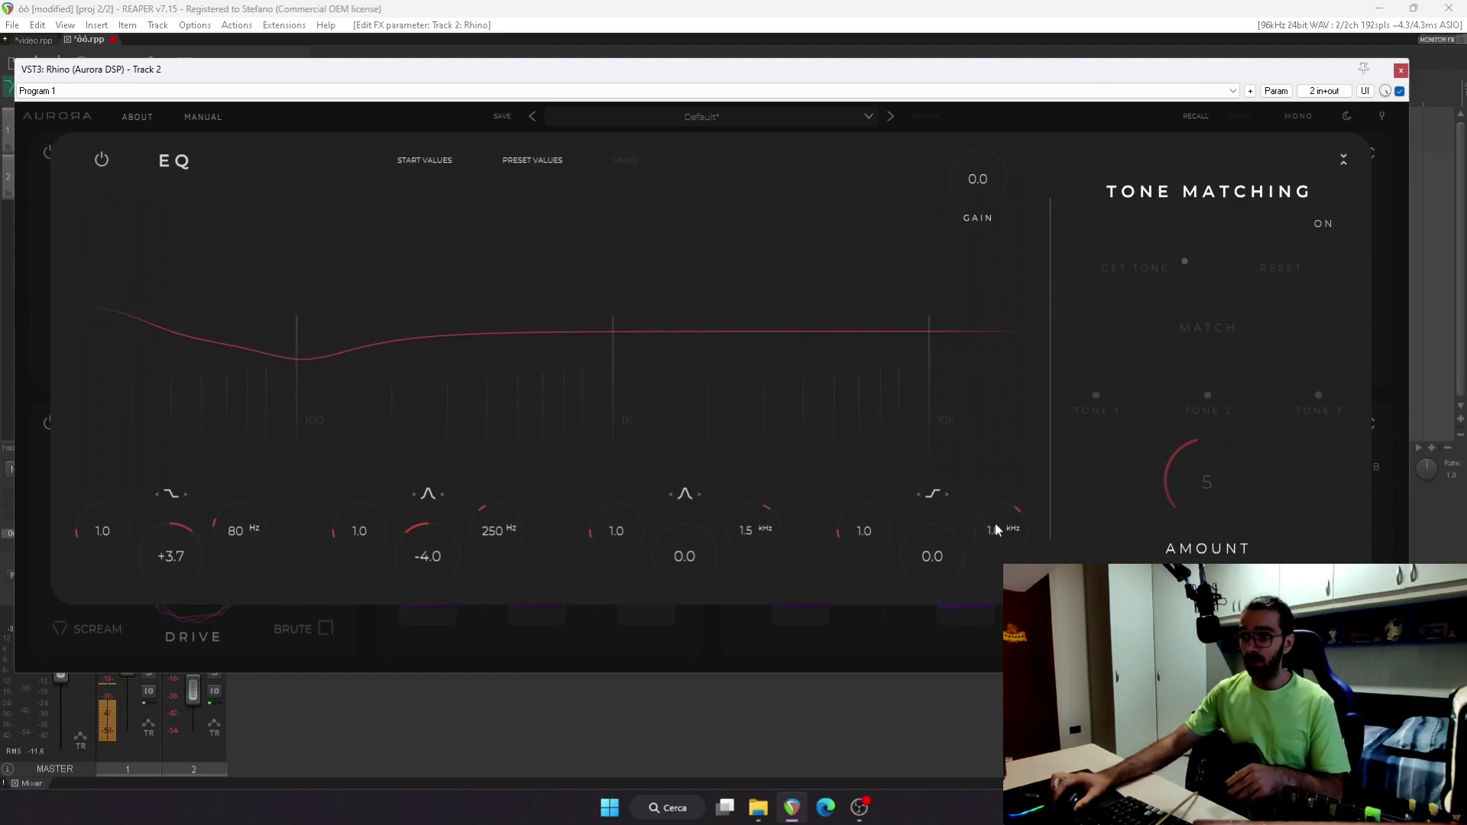
Switch the fourth EQ band to a low-pass filter with a gain of +4.0 and a frequency of 13.0 kHz
left_click(932, 492)
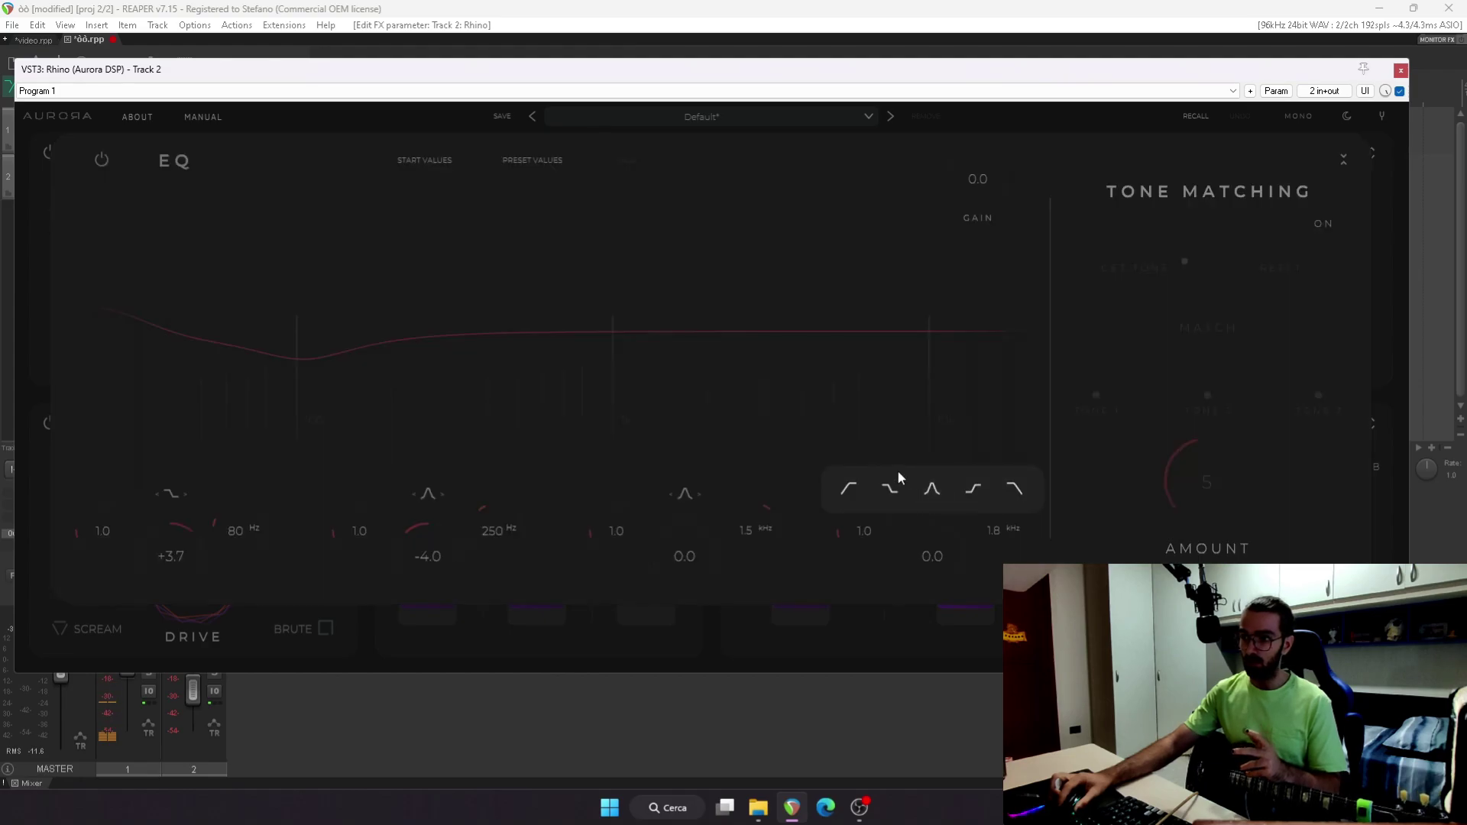
left_click(1017, 488)
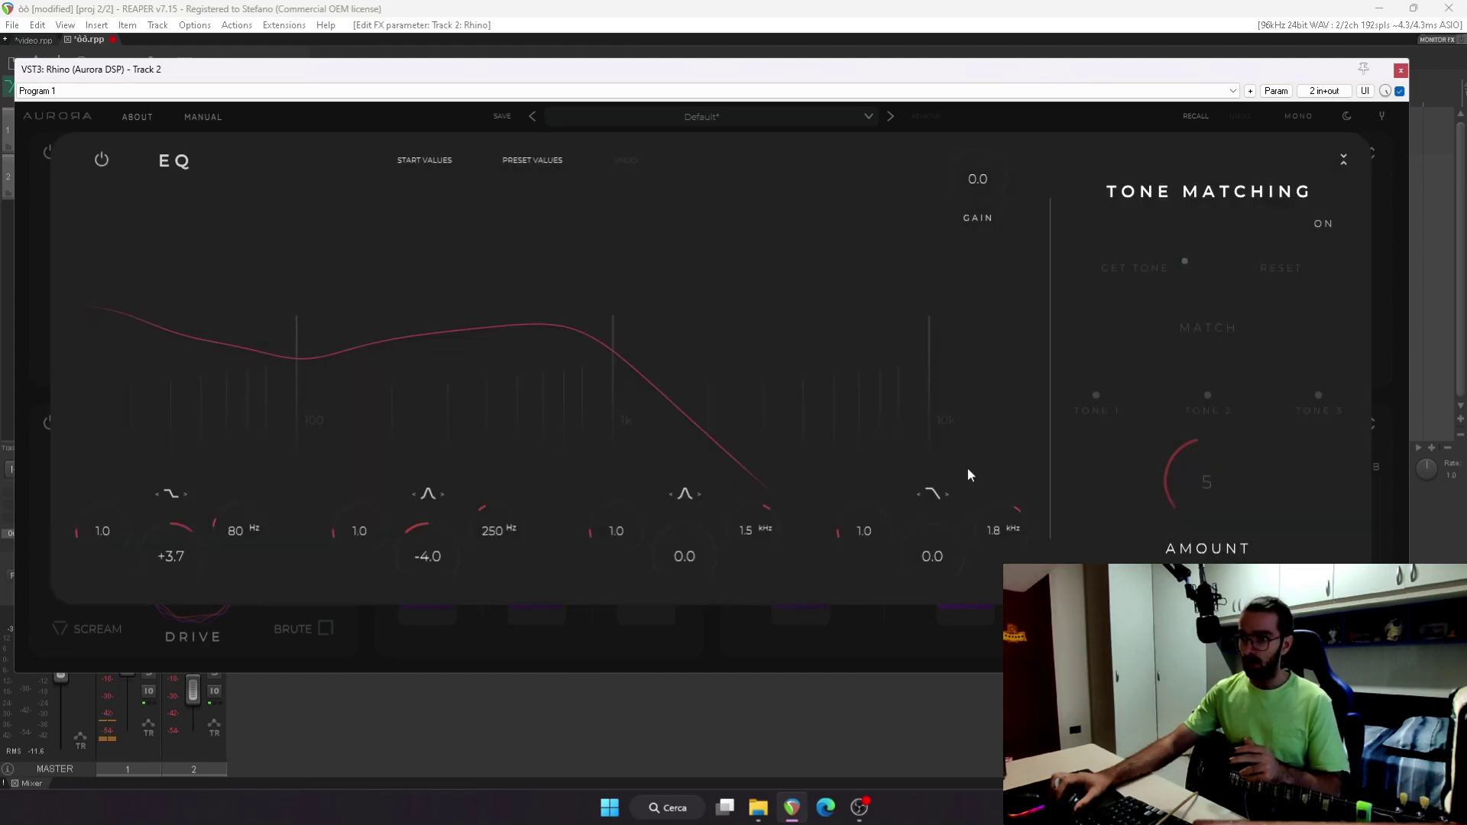
scroll(922, 569, "up", 4)
scroll(1005, 529, "up", 10)
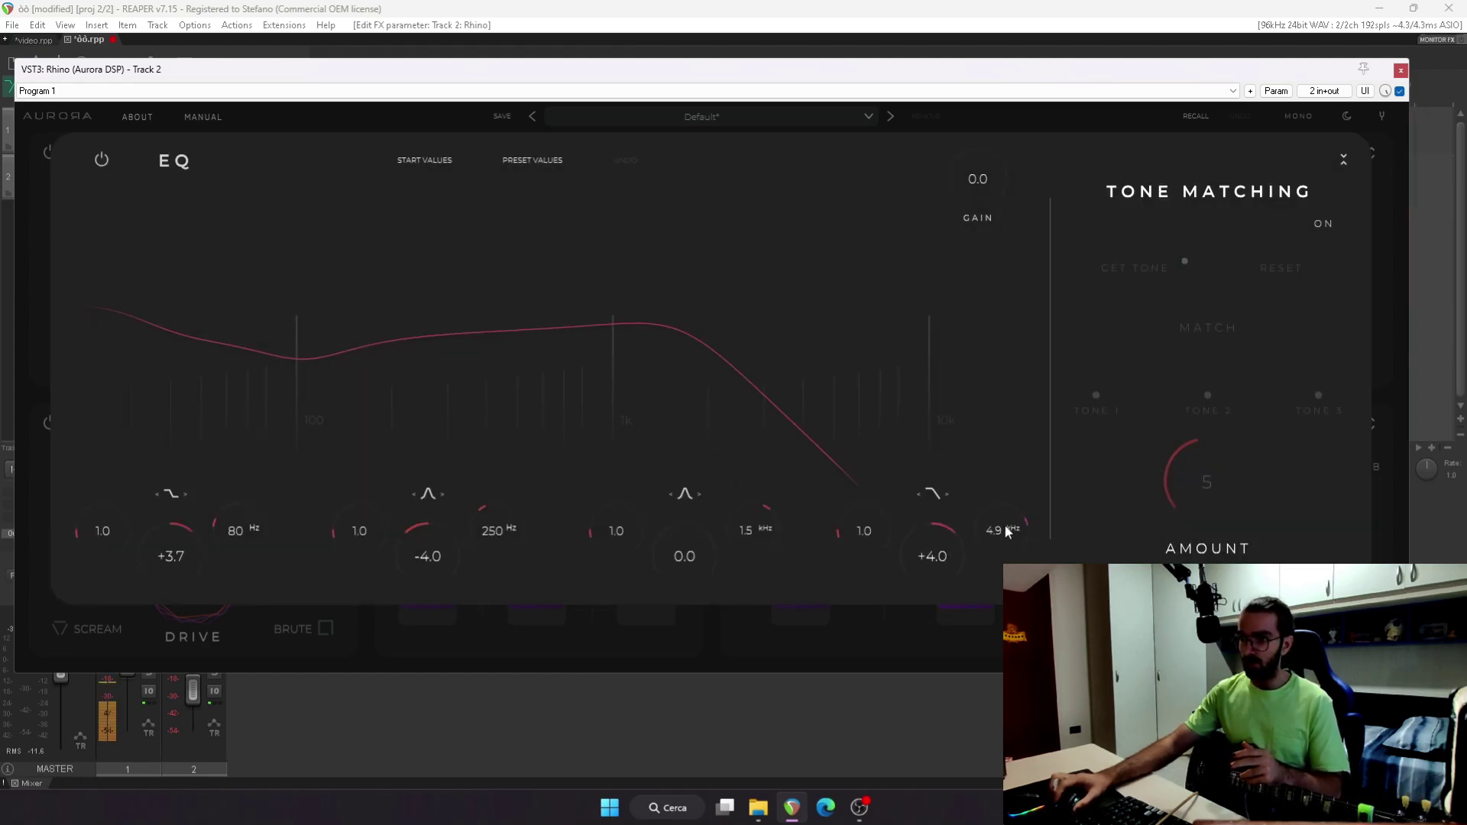
Switch the first EQ band to a high-pass filter at 166 Hz, and set the fourth band to +4.8 and 16.6 kHz
left_click(178, 503)
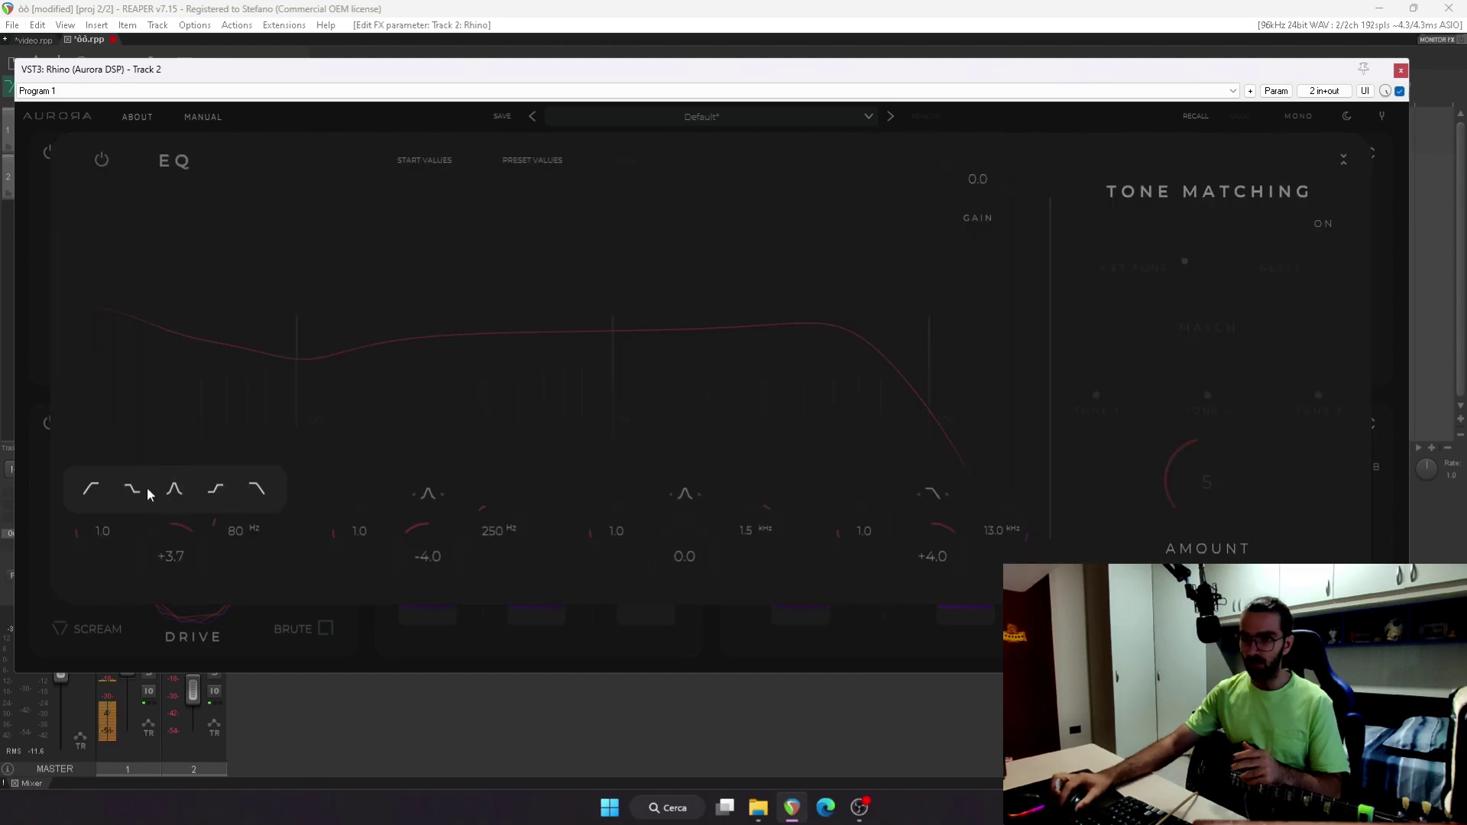
left_click(87, 493)
scroll(243, 529, "up", 4)
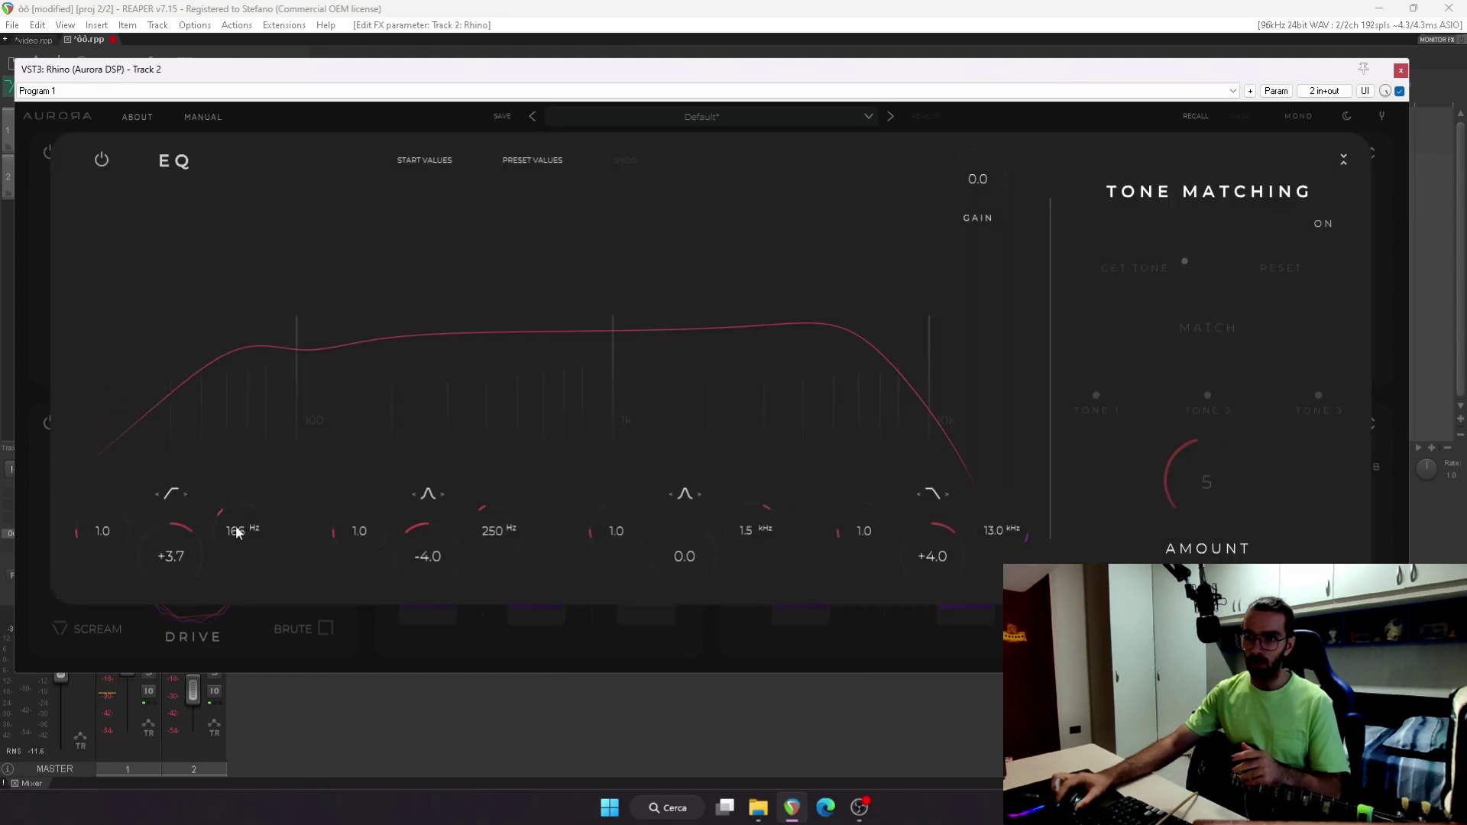
scroll(99, 542, "up", 3)
scroll(99, 543, "down", 3)
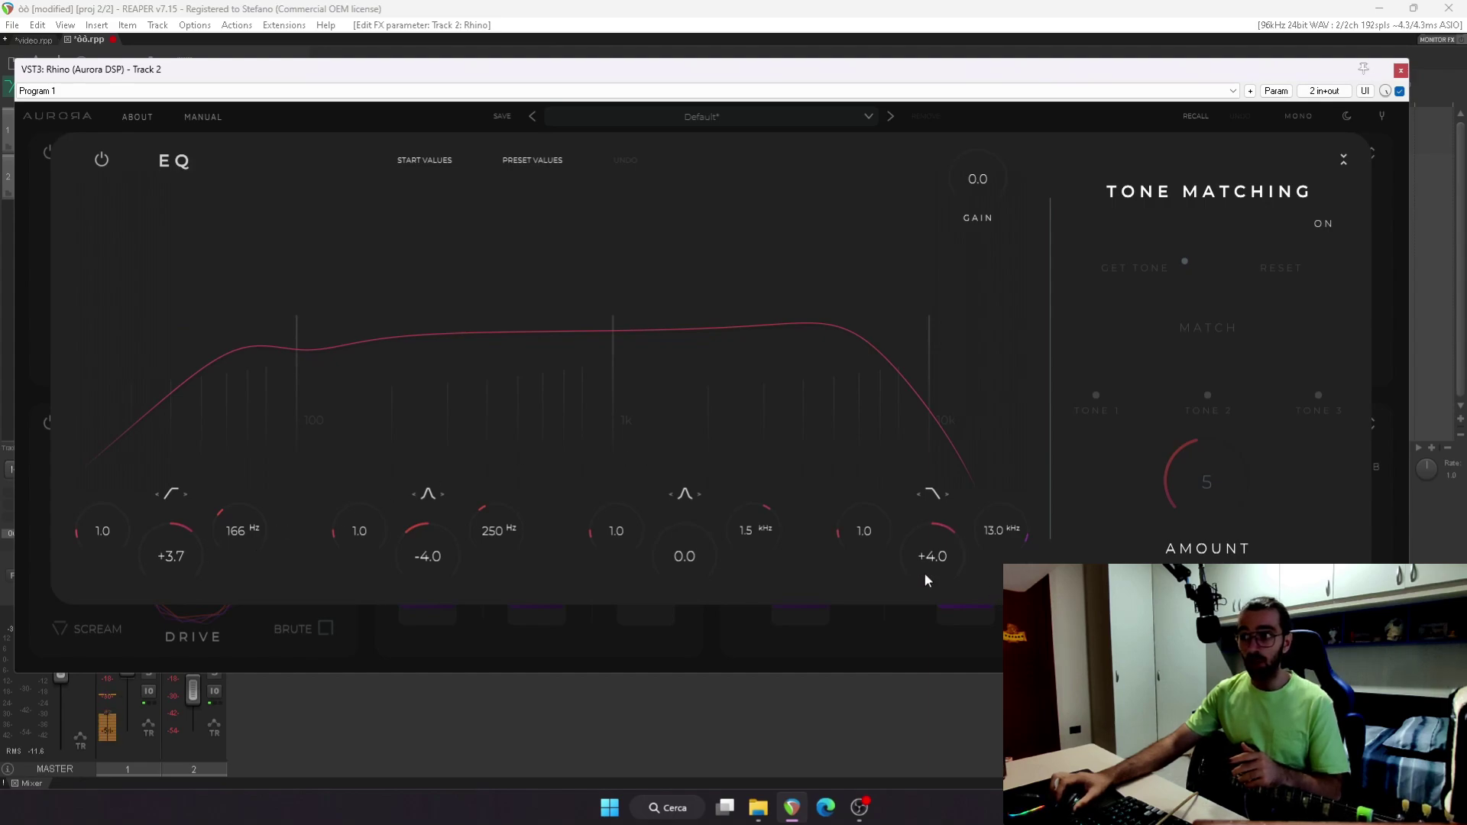
scroll(996, 547, "up", 3)
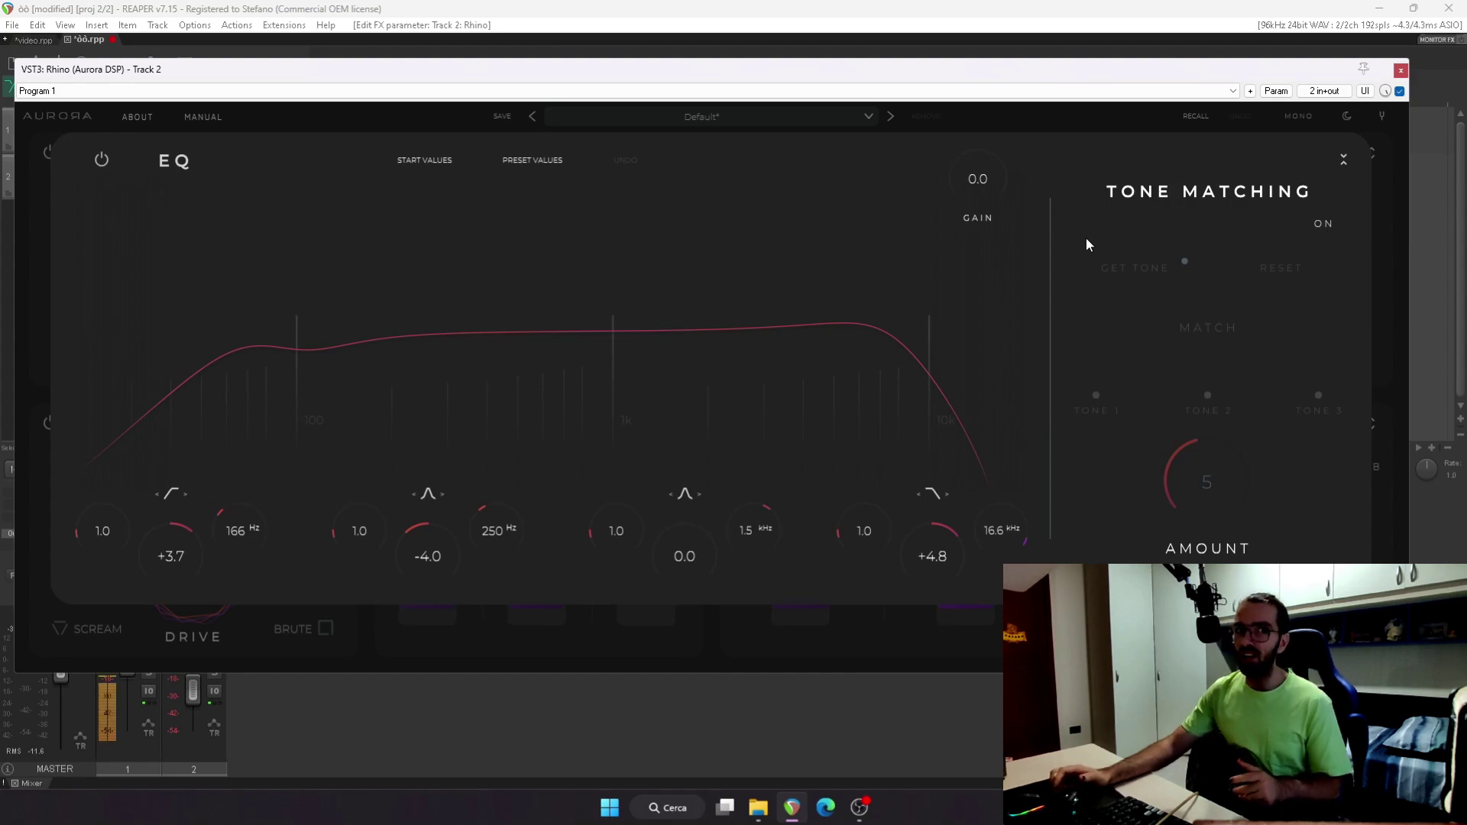
Try the tone matching with its spectrum display, switch it off, and close the EQ section
left_click(1323, 224)
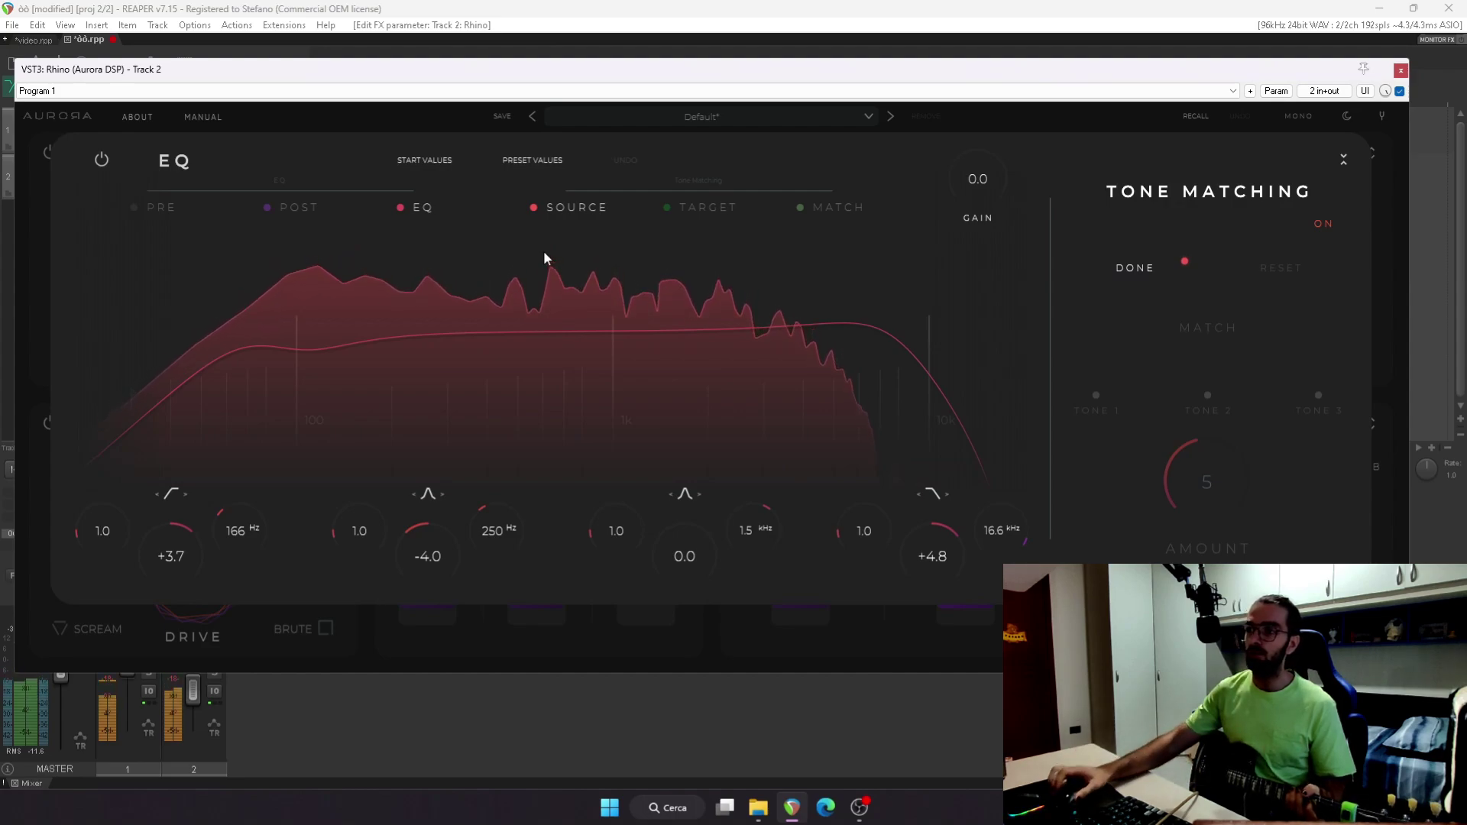
left_click(1328, 226)
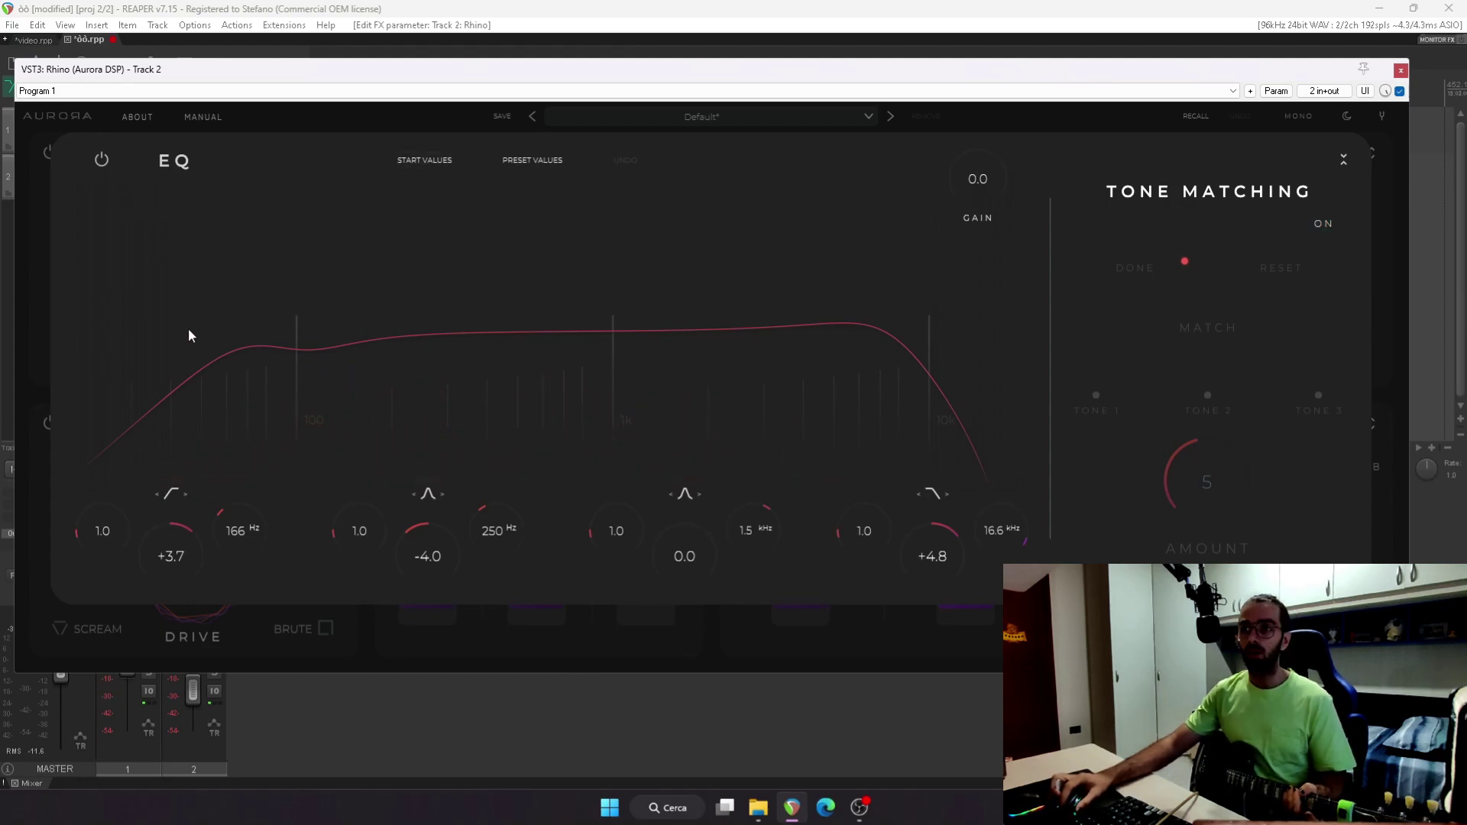
left_click(1343, 158)
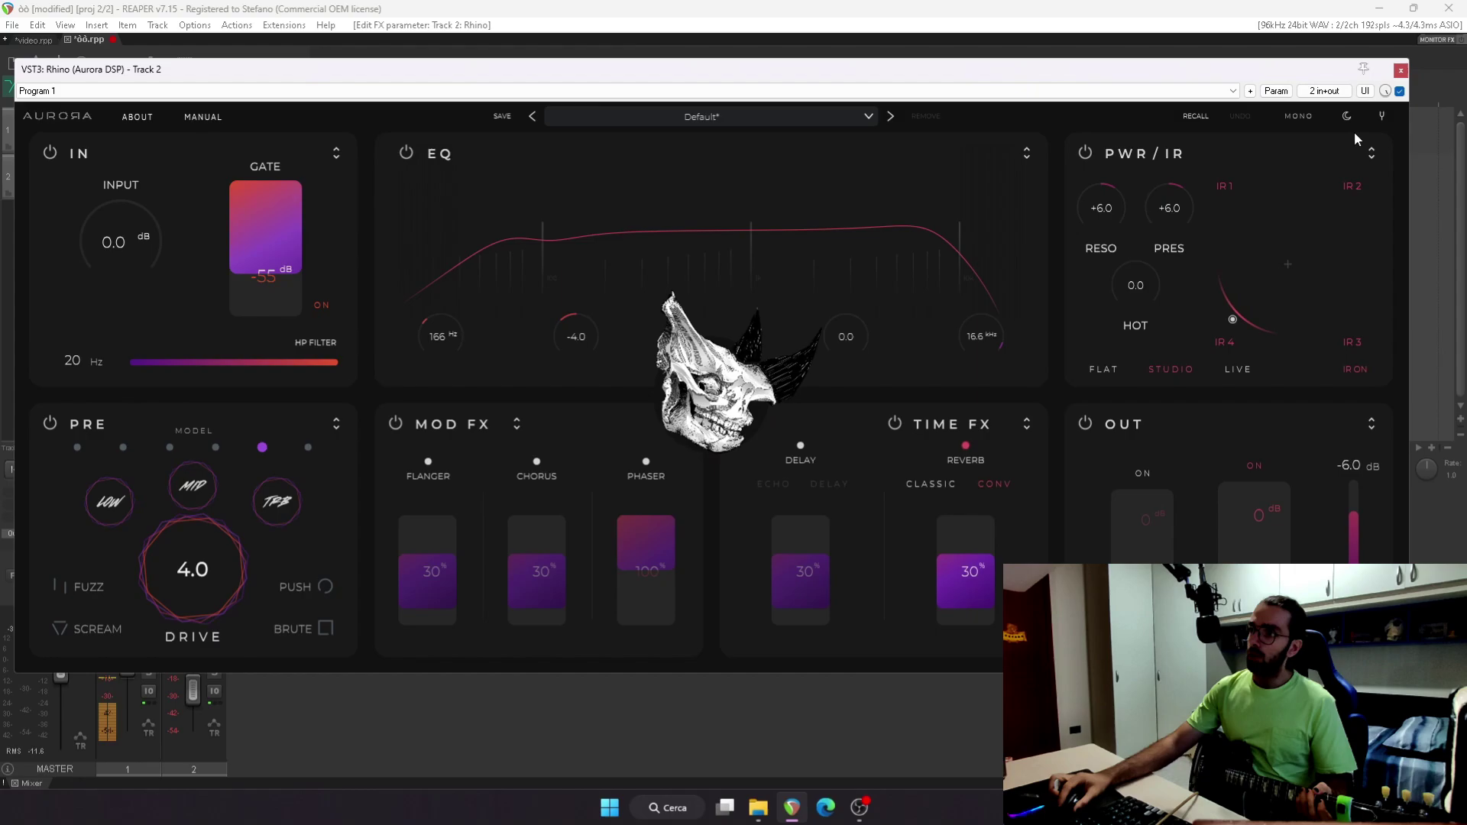
Open the PWR / IR section, try the Flat and Studio power amps, and select the Live power amp
left_click(1369, 155)
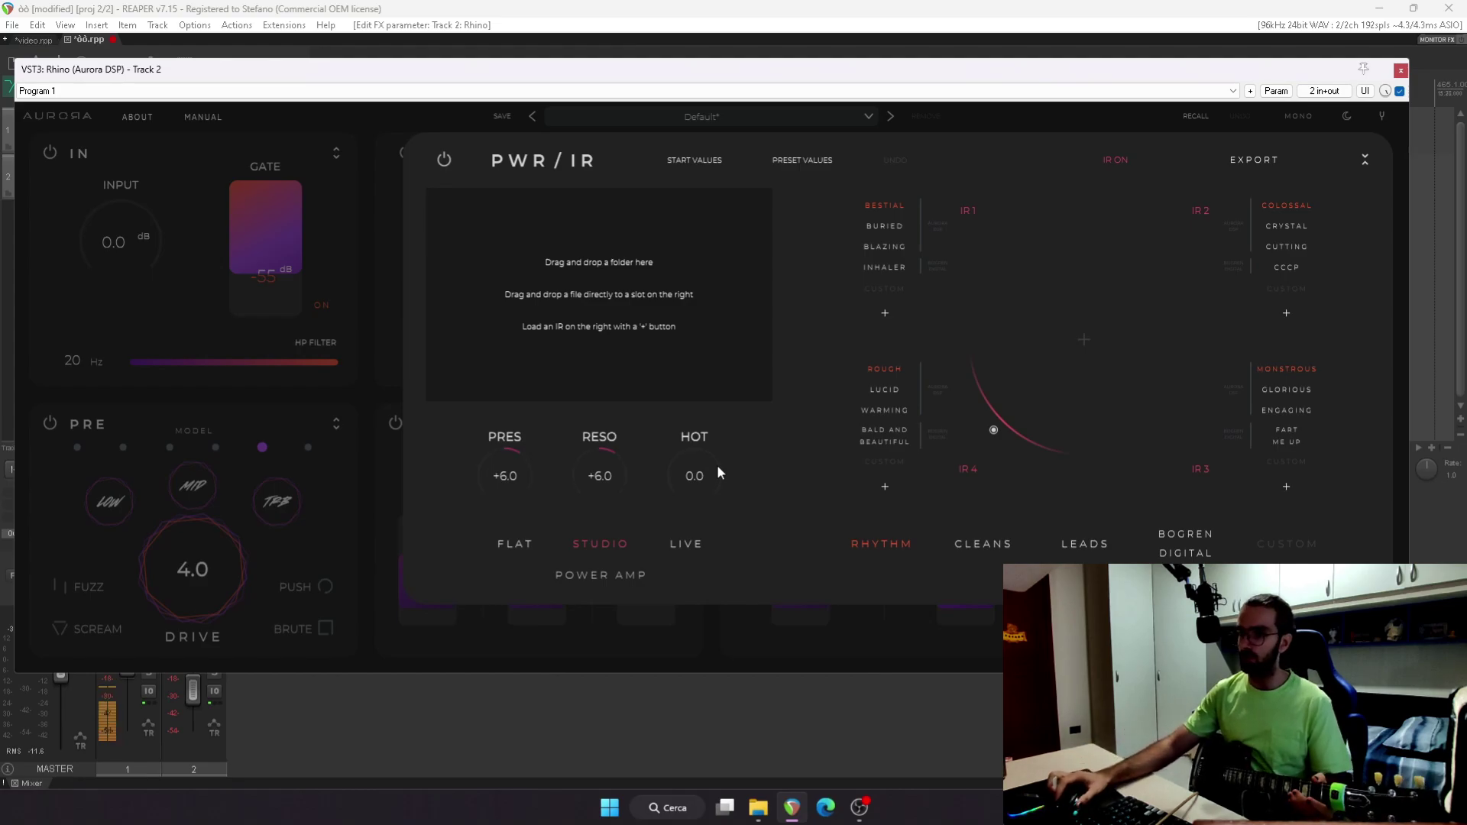
left_click(515, 543)
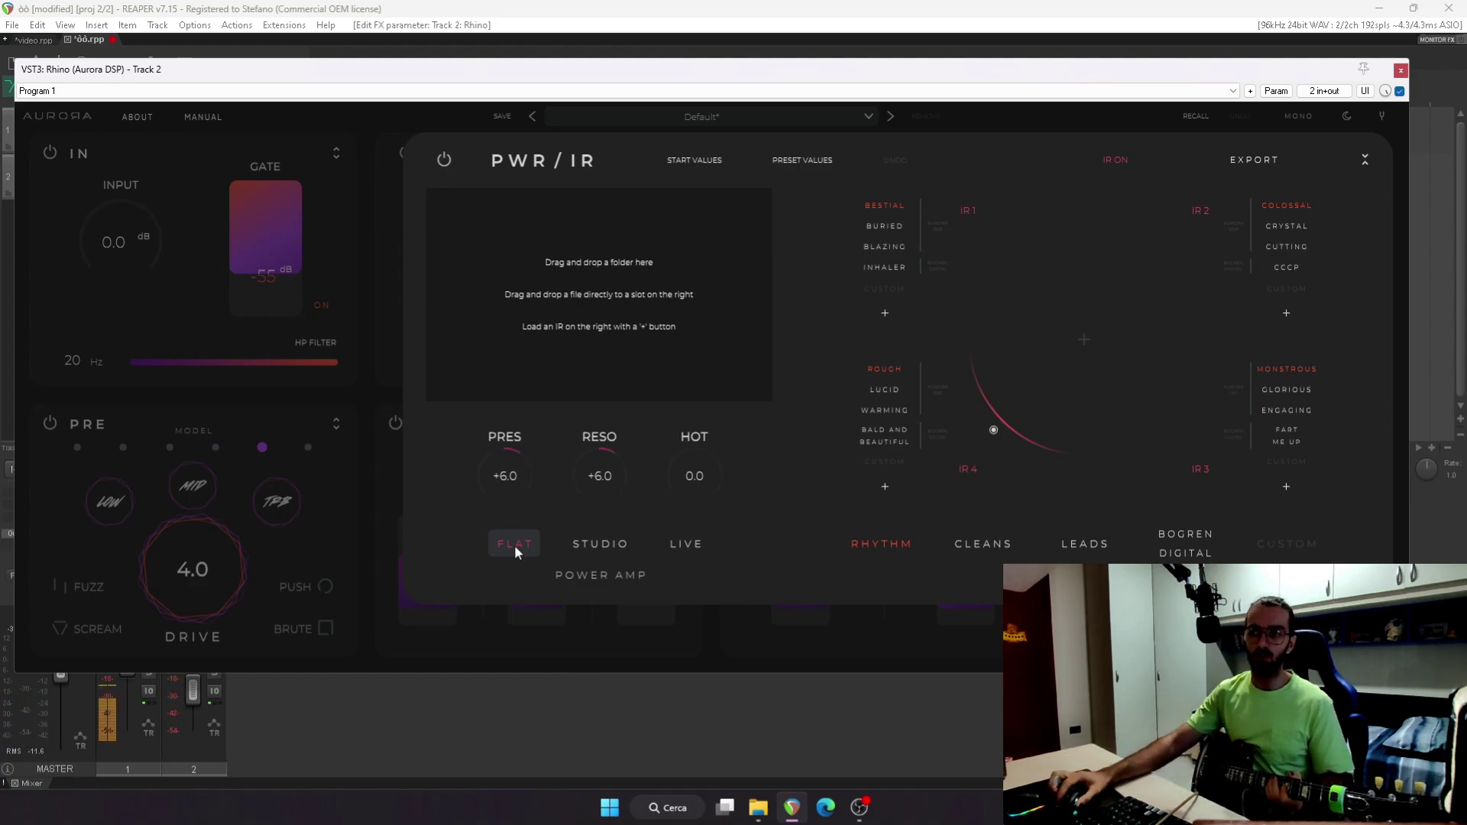
left_click(564, 546)
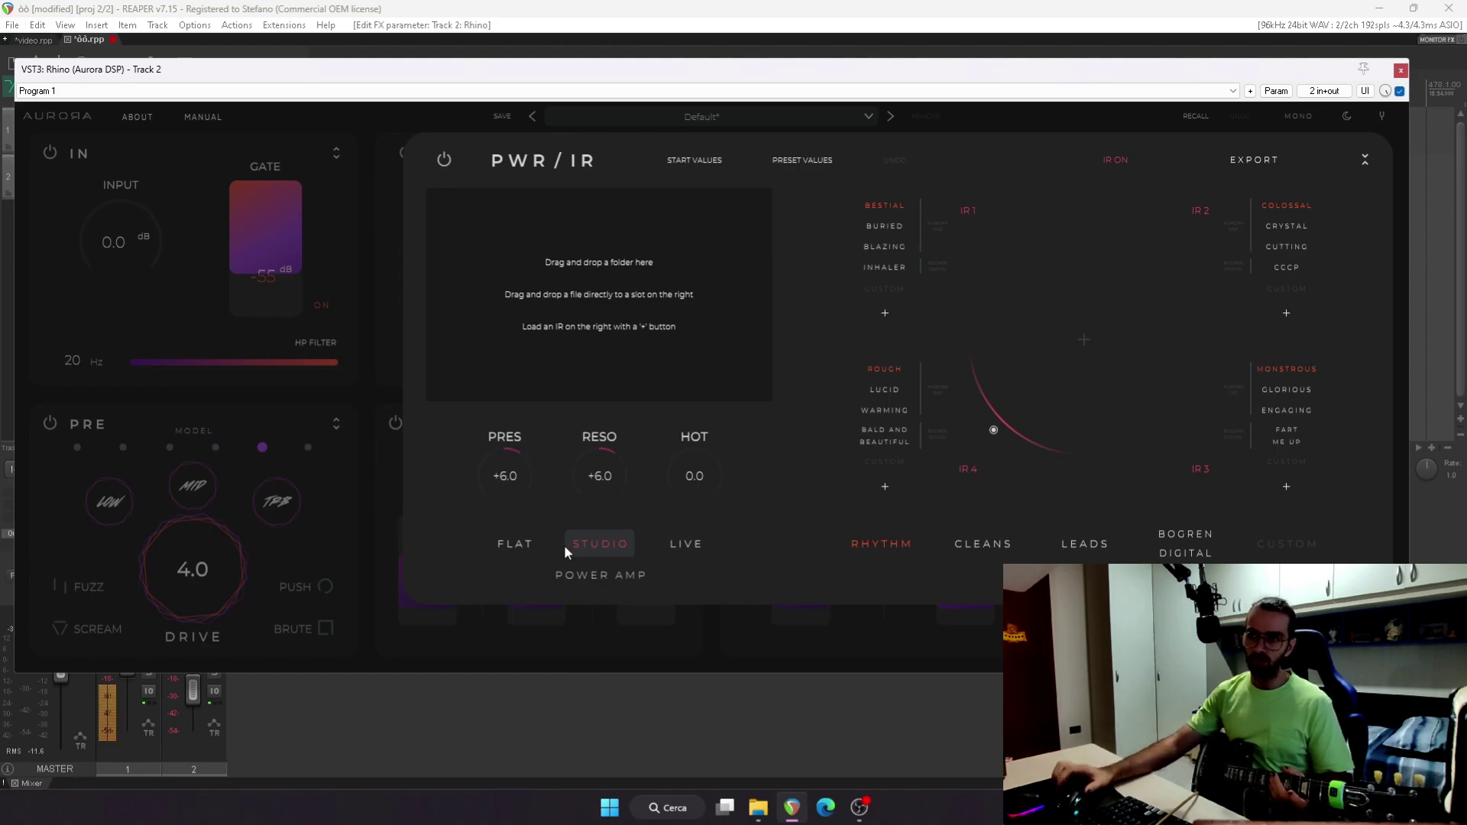
left_click(686, 557)
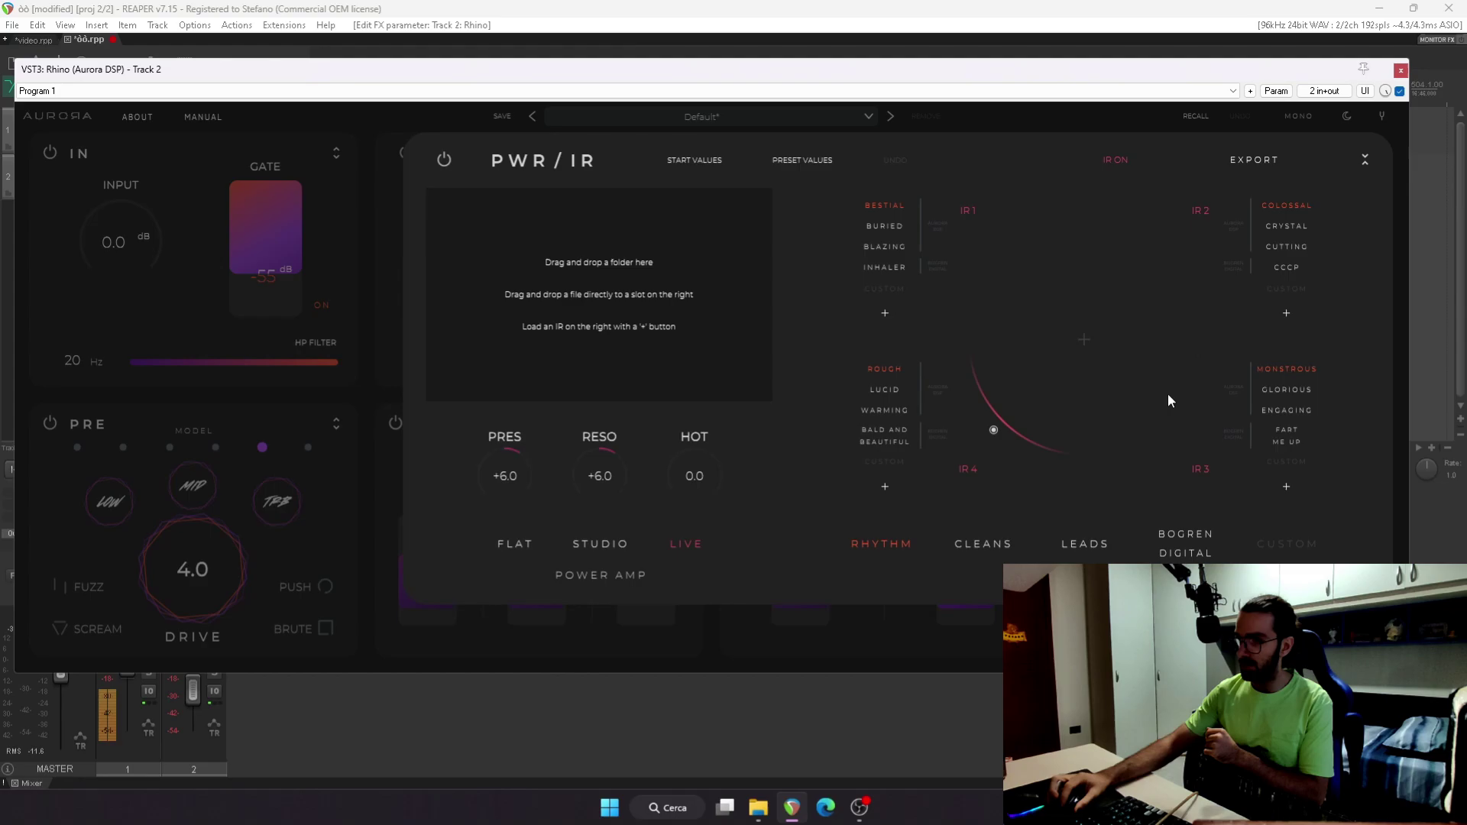
Move the IR blend point close to the centre, try the Cleans IR set, and select the Bogren Digital set
left_click_drag(997, 426, 1025, 228)
left_click_drag(993, 304, 1105, 328)
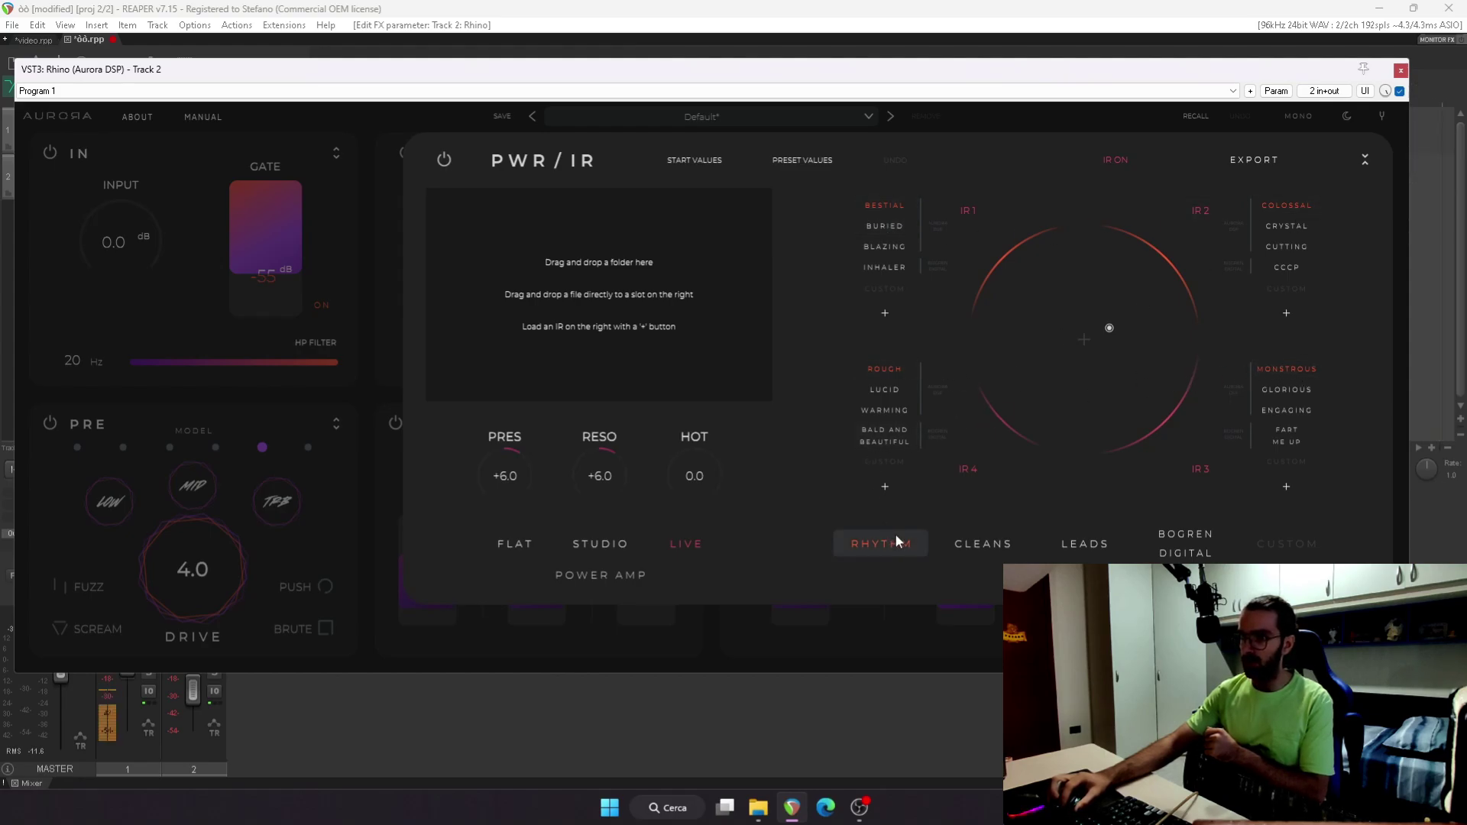
left_click(961, 547)
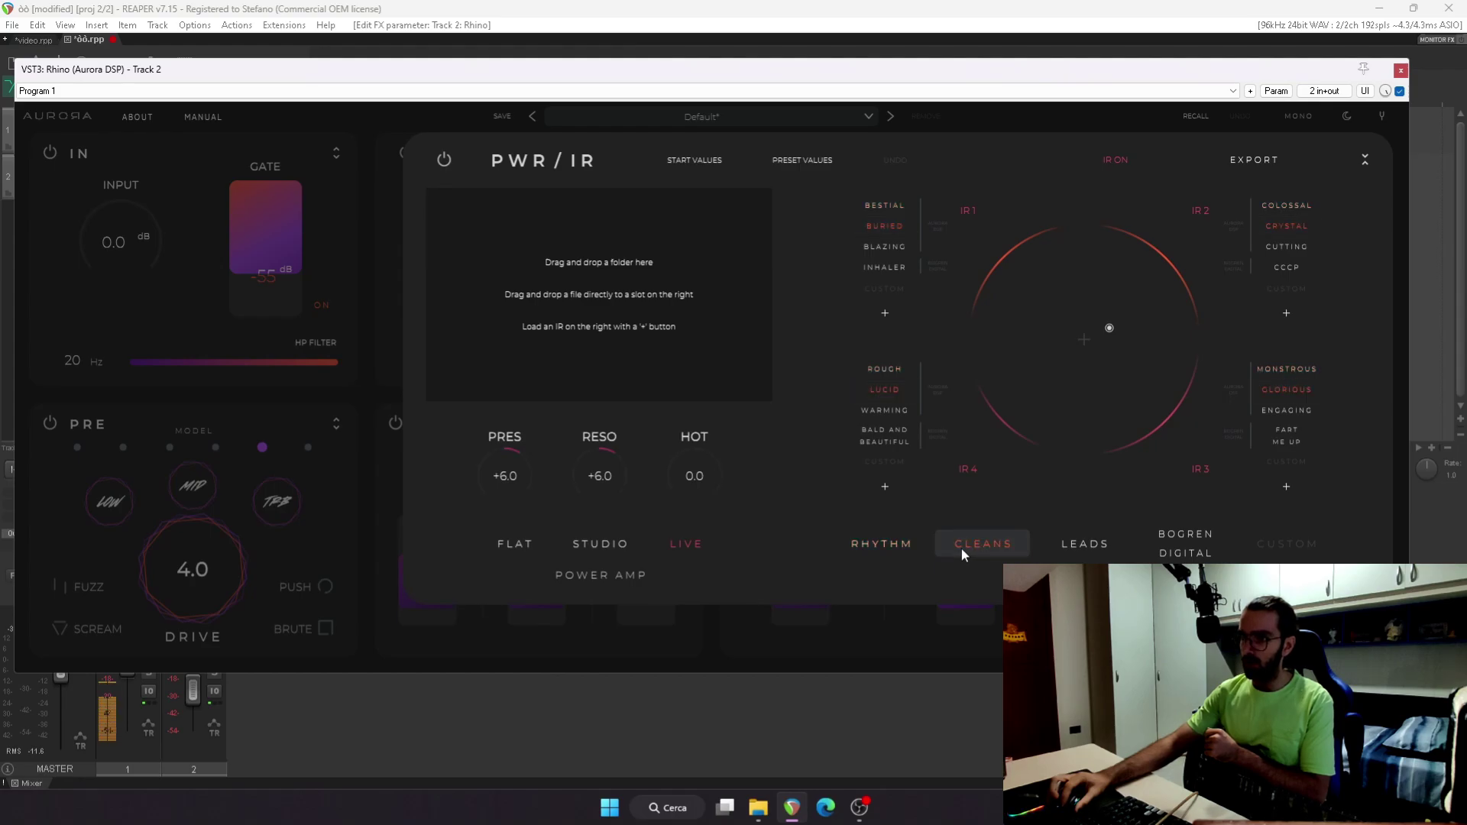
left_click(1179, 540)
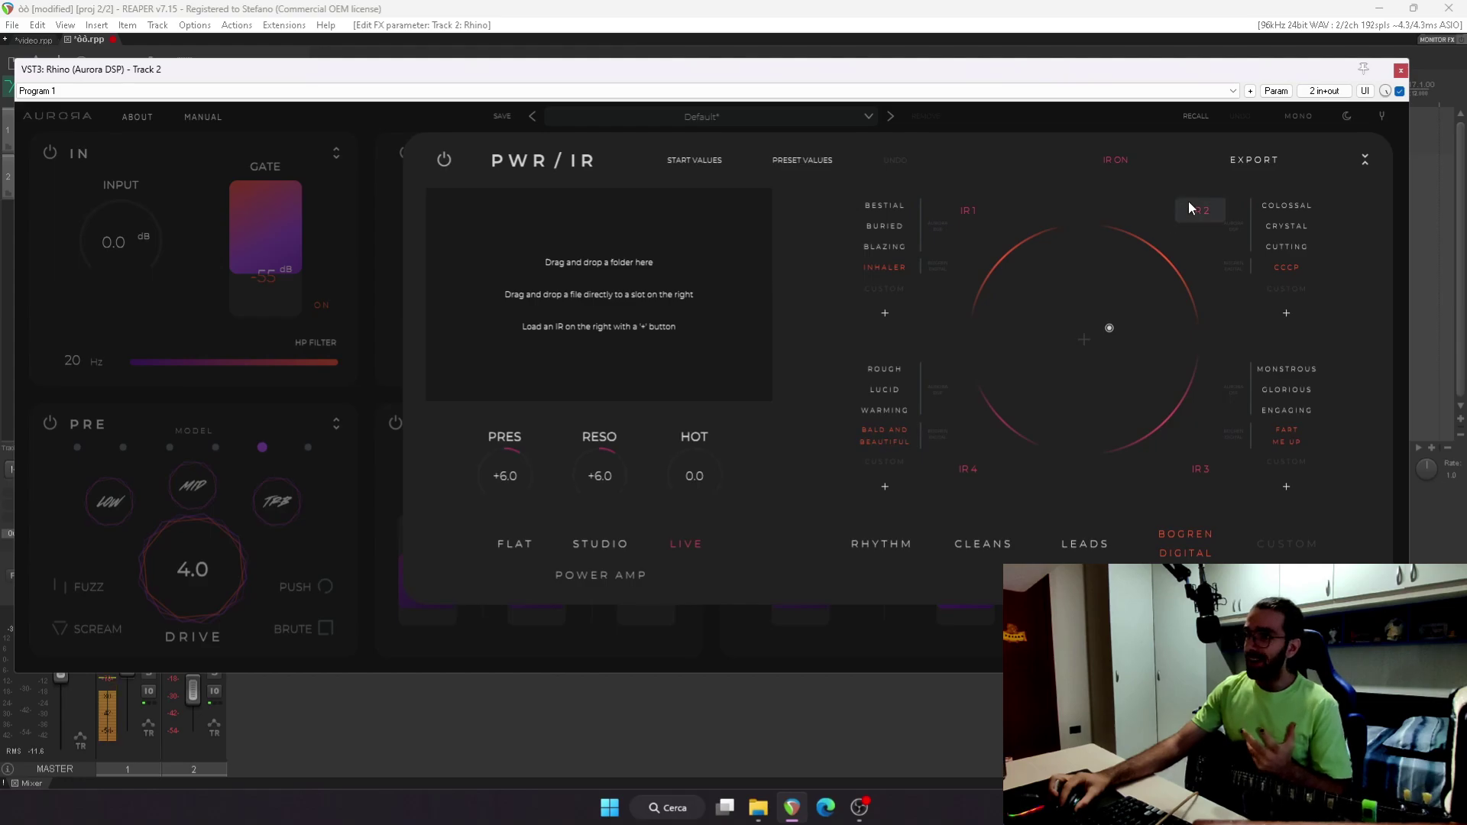
Open the export window for saving the blended IR as a WAV file, and cancel it
left_click(1249, 159)
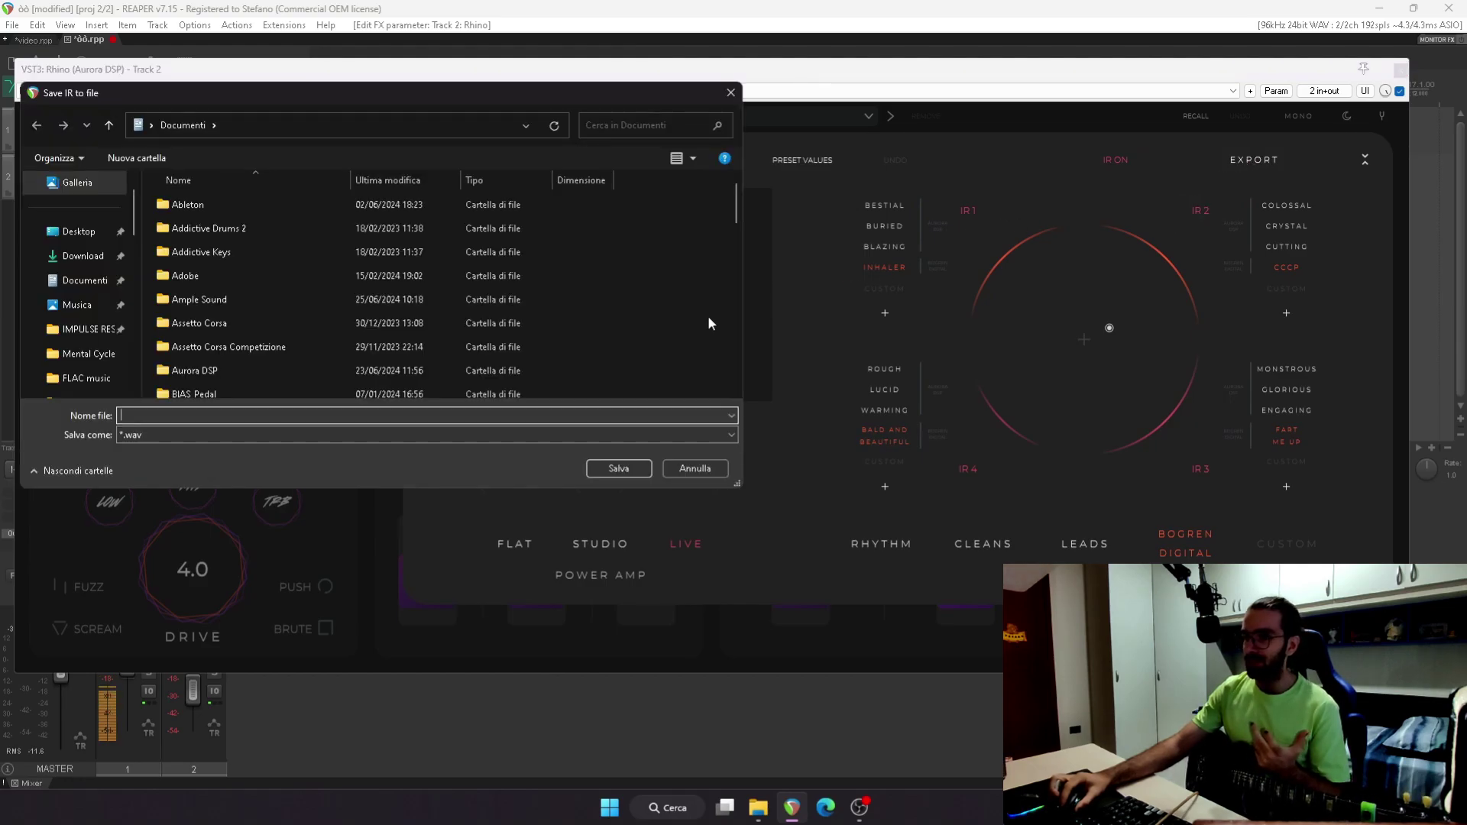
left_click(716, 464)
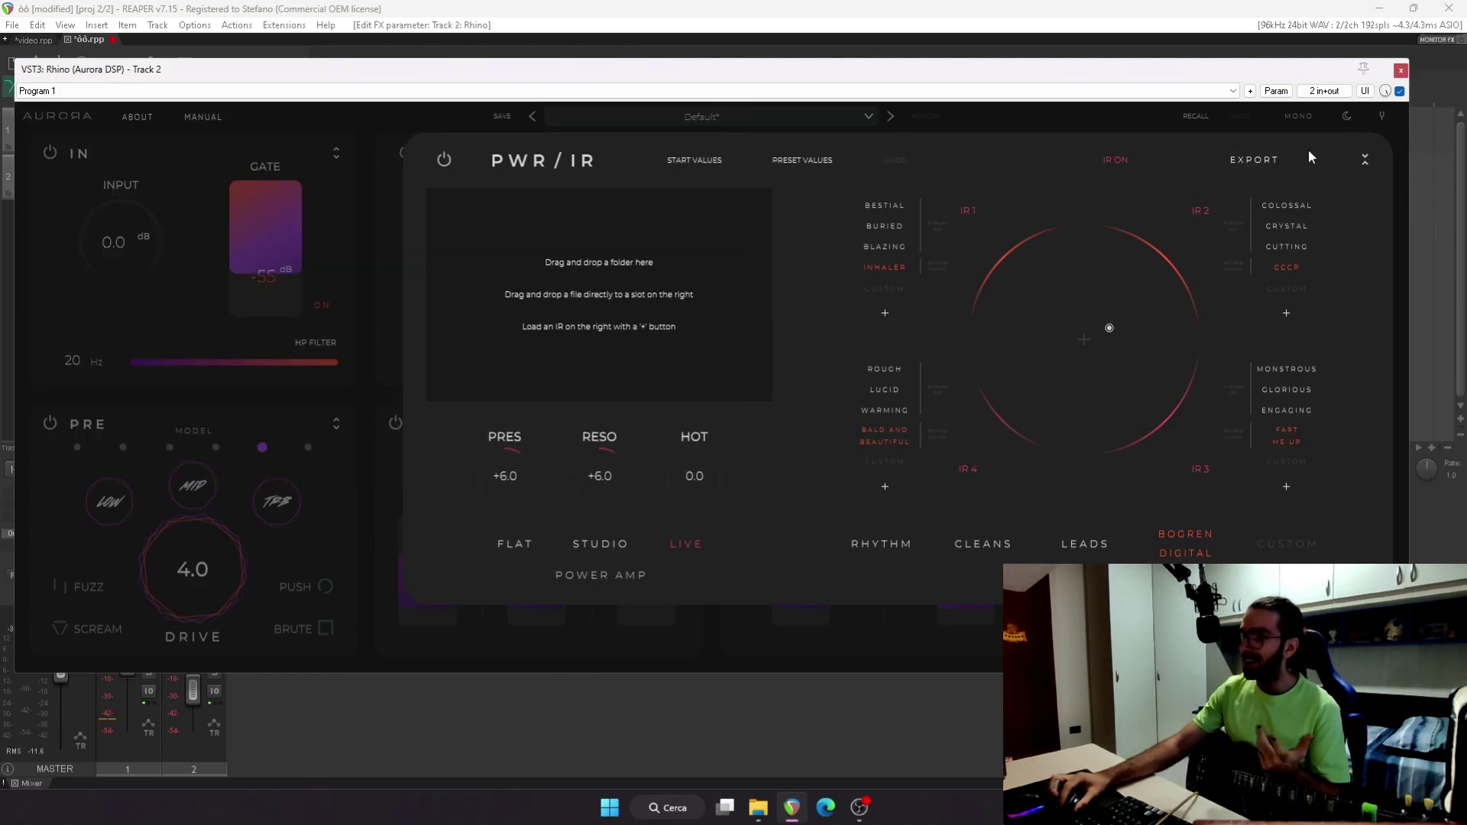
Choose Engaging for IR 3, Buried for IR 1 and Colossal for IR 2, shift the blend towards IR 2 and IR 3, and close the section
left_click(1084, 382)
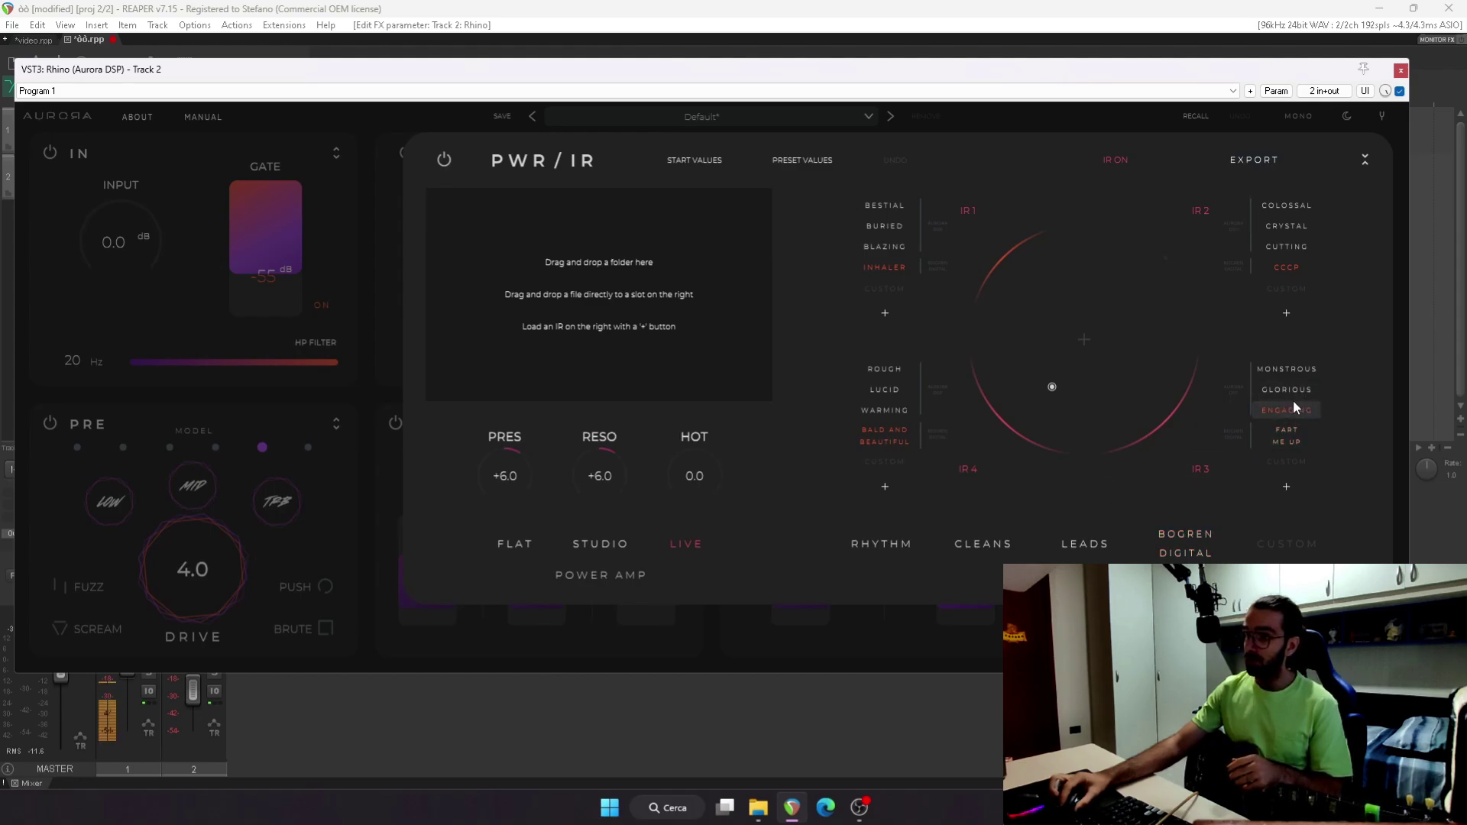
left_click(872, 227)
left_click(1317, 215)
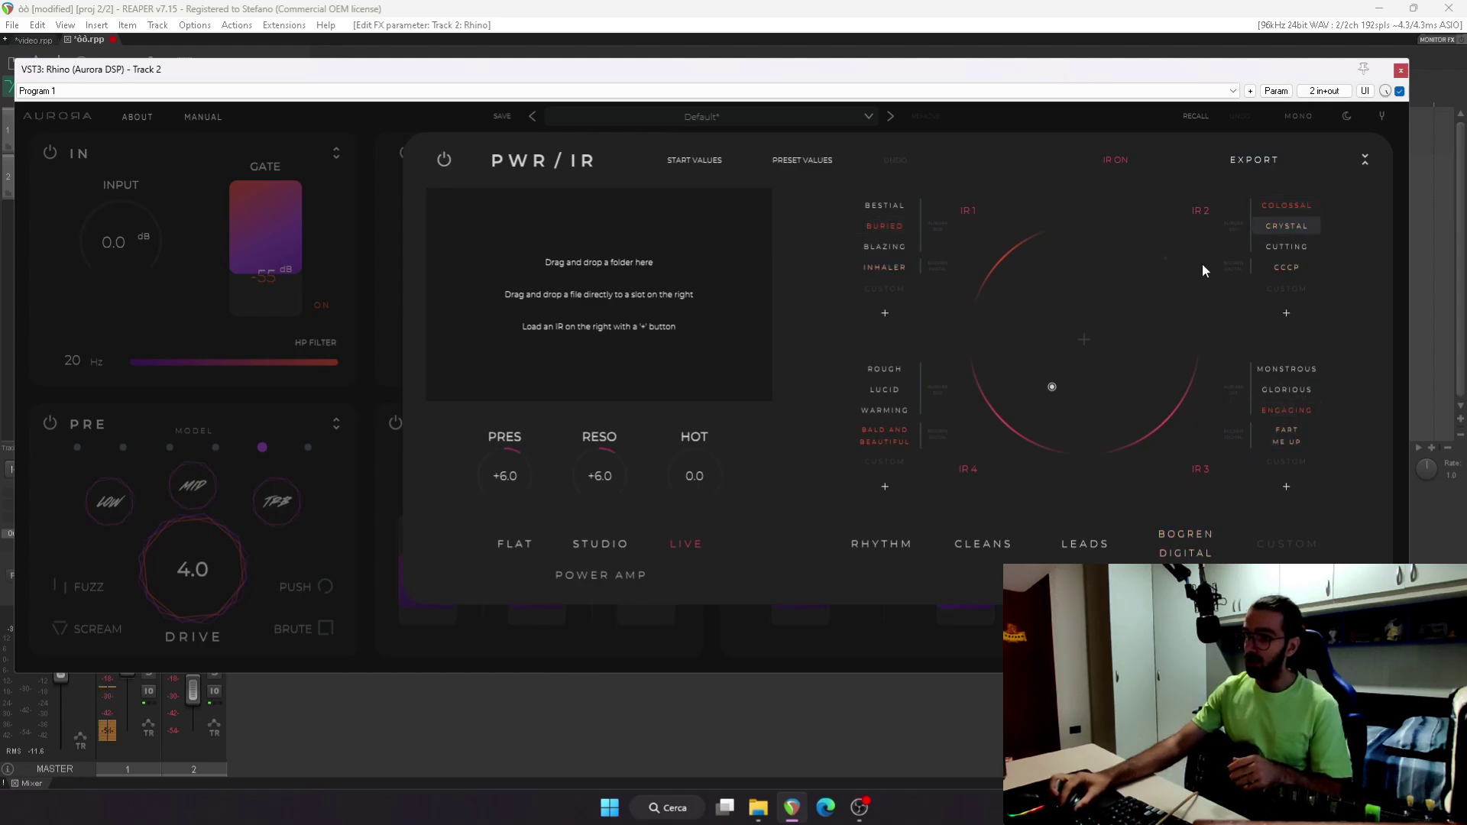
left_click_drag(1051, 387, 1136, 323)
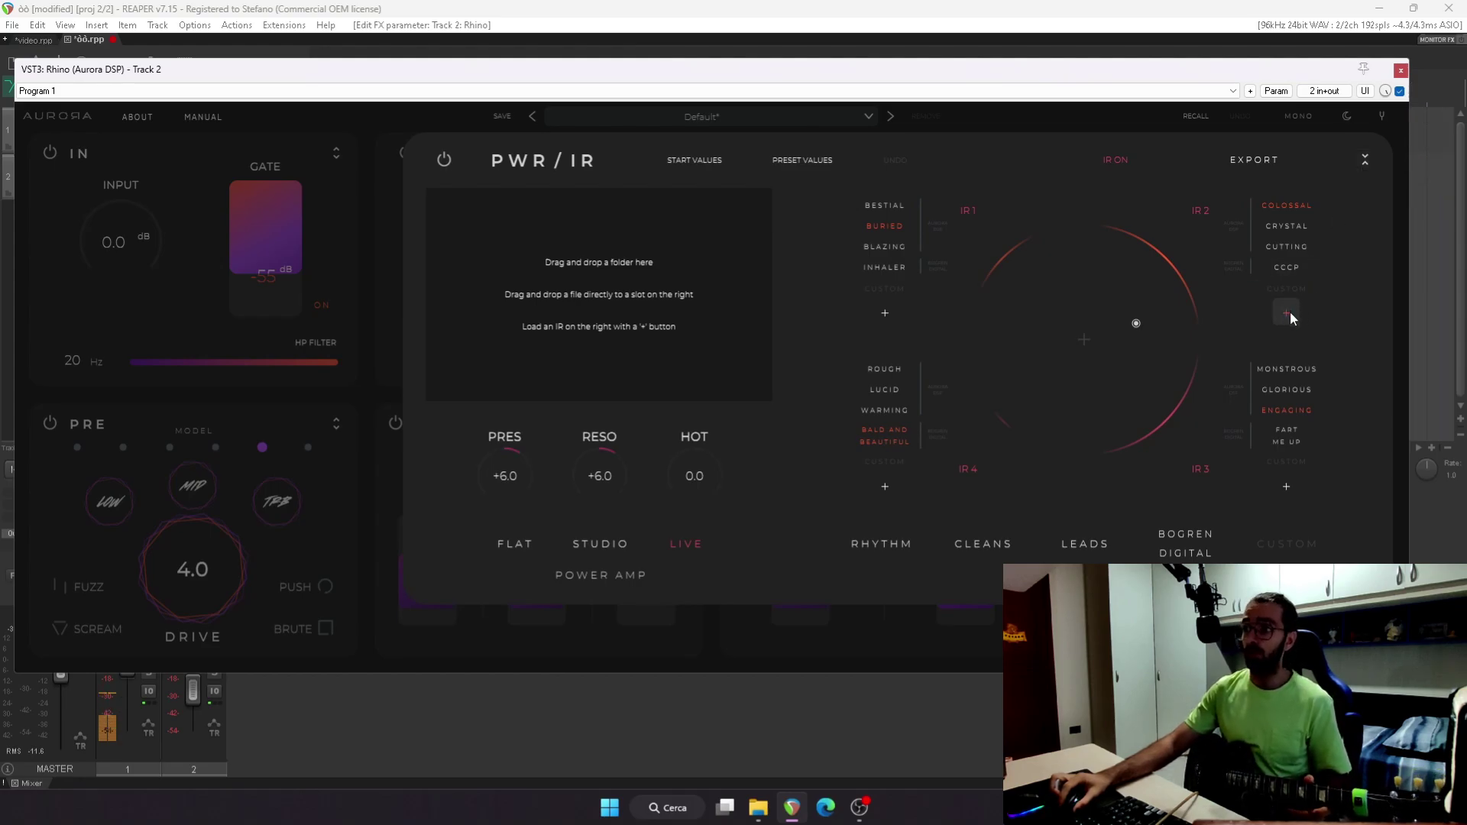
left_click(1367, 157)
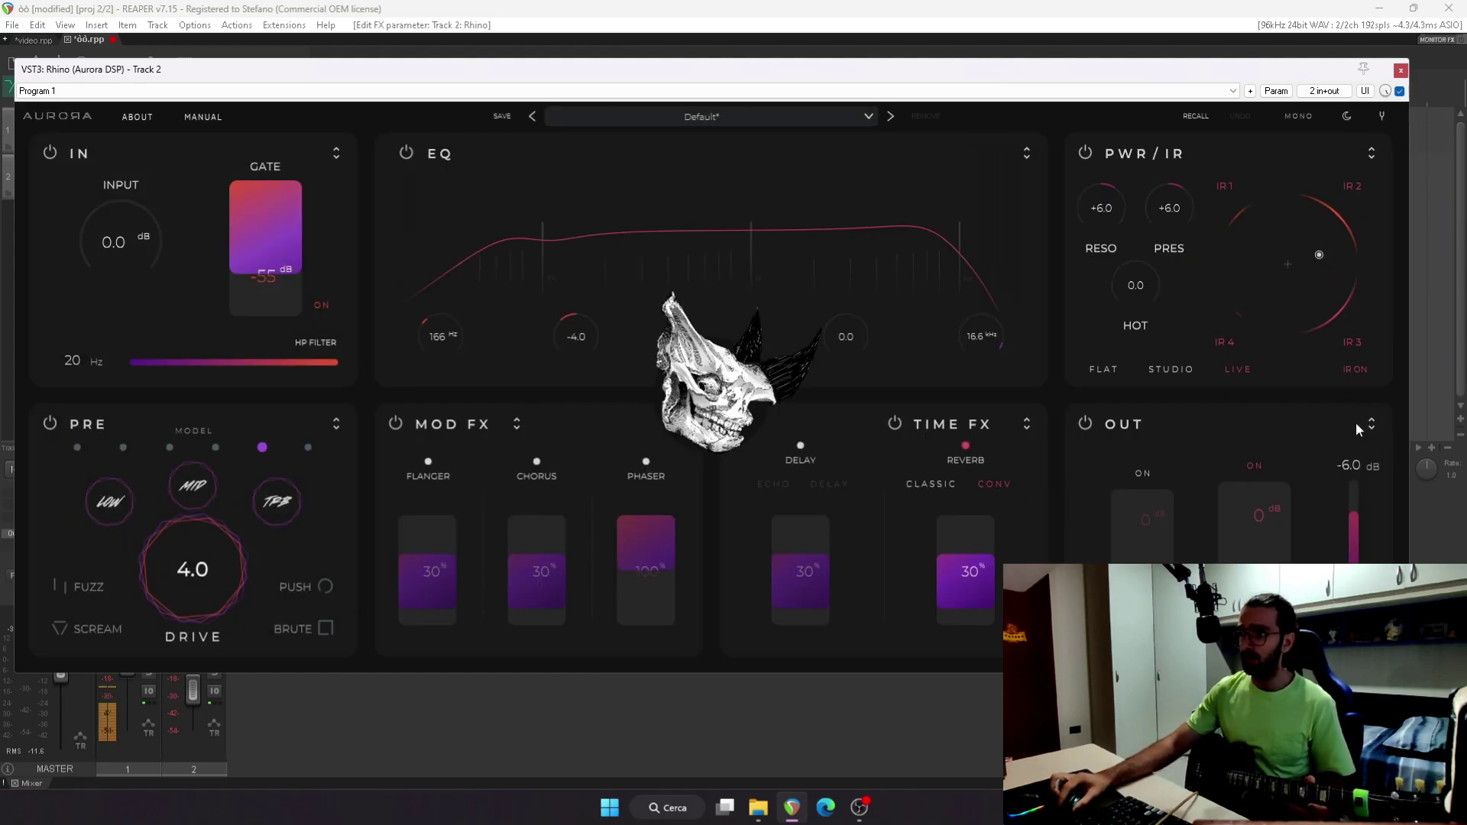
In the OUT section, set the limiter's time knob to 175 ms and enable Tight at -13 dB
left_click(1365, 422)
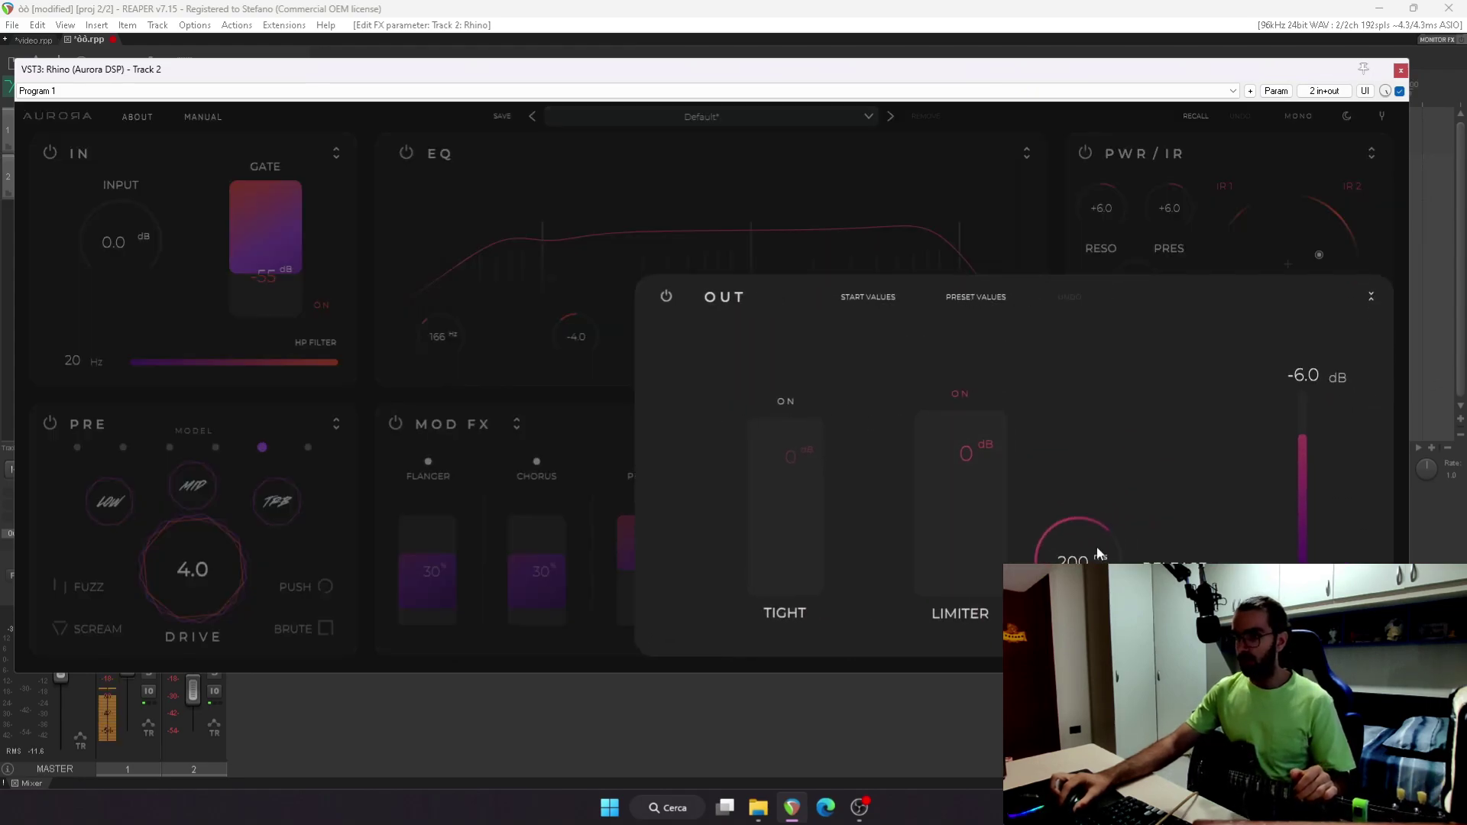
scroll(1097, 547, "down", 1)
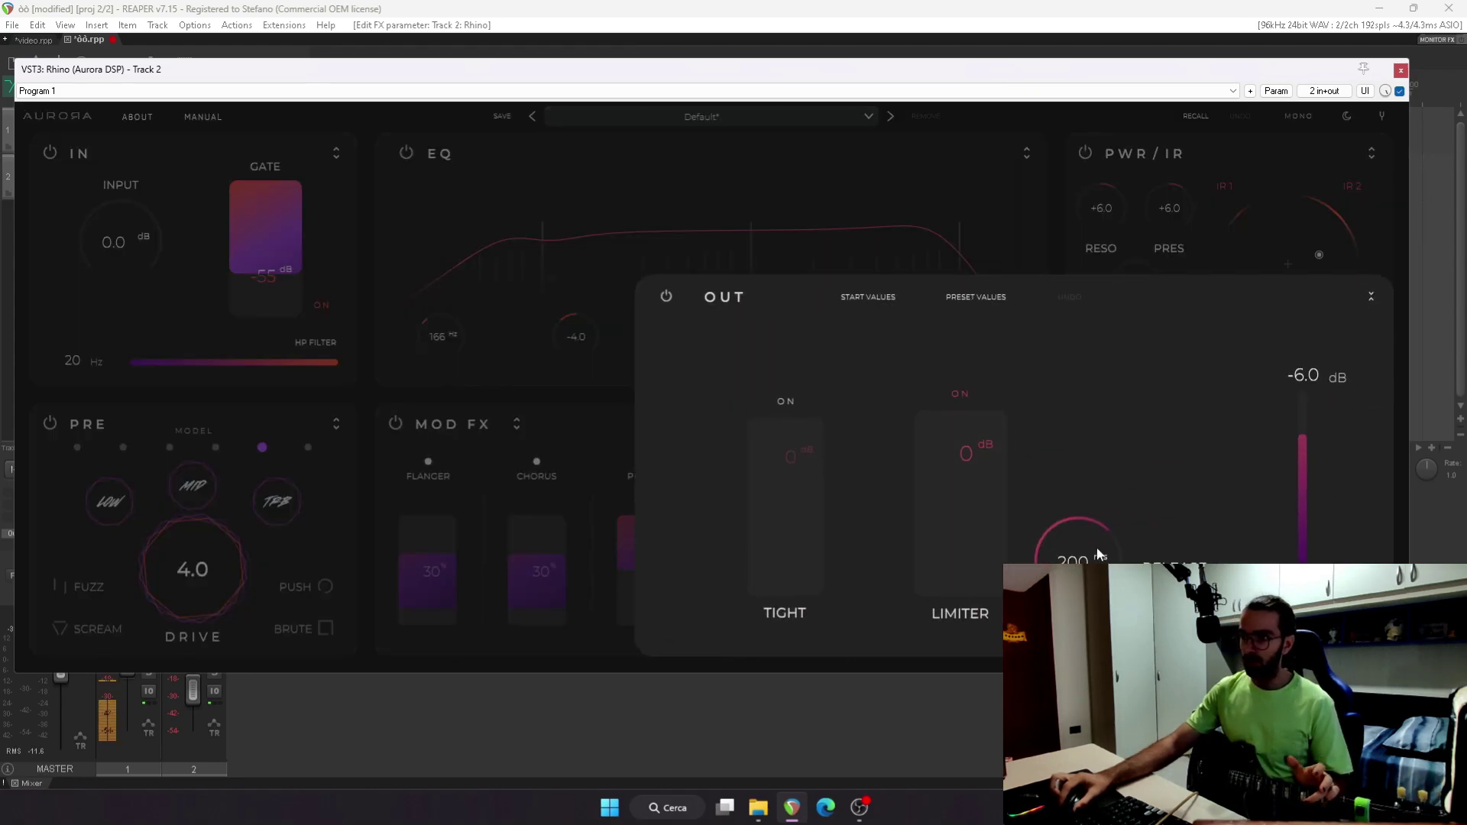
left_click(780, 402)
left_click_drag(770, 455, 781, 512)
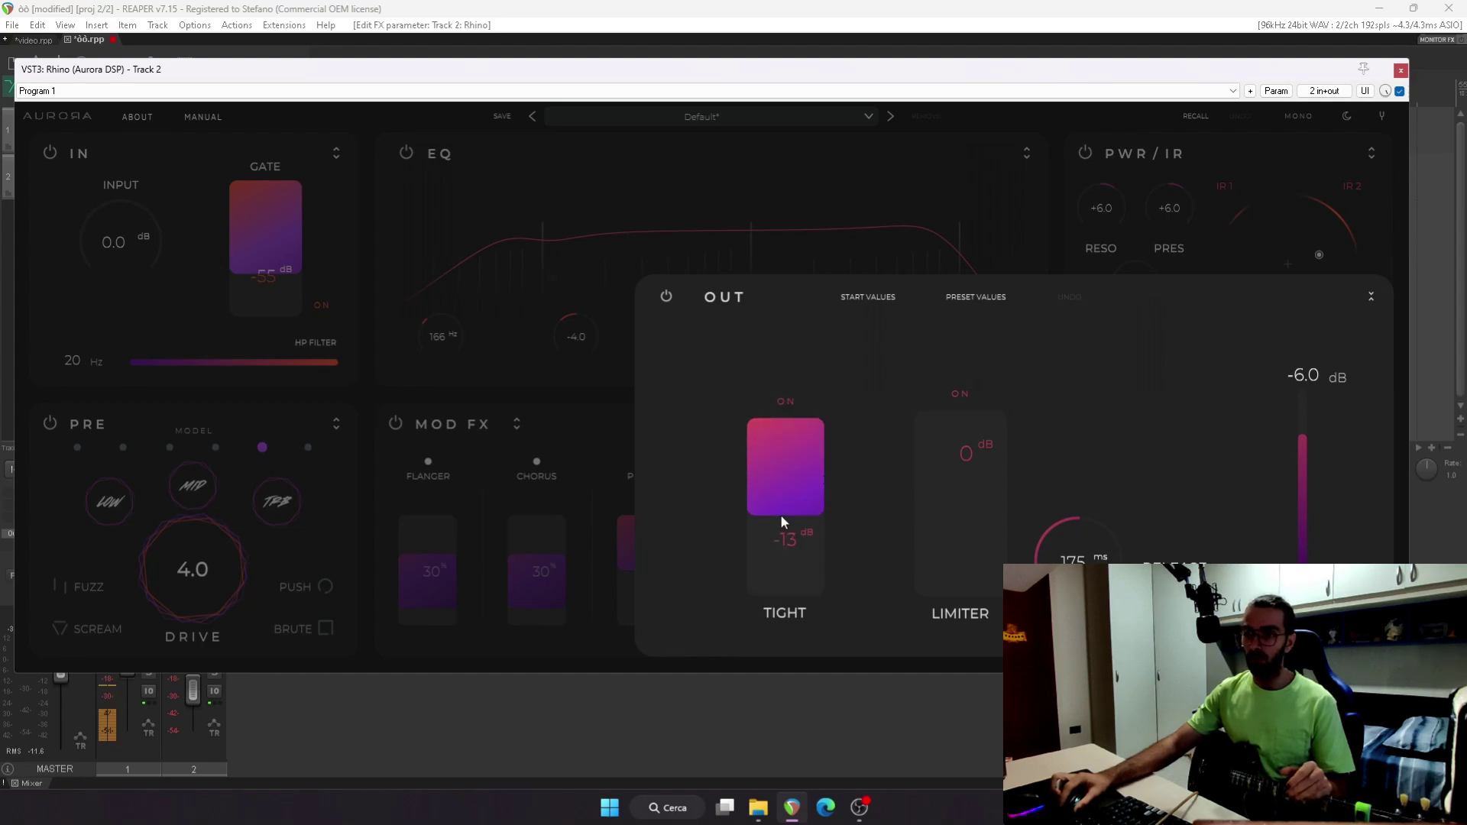
Try the OUT section's Tight at -16 dB, reset it to 0 dB, and close the section
double_click(736, 585)
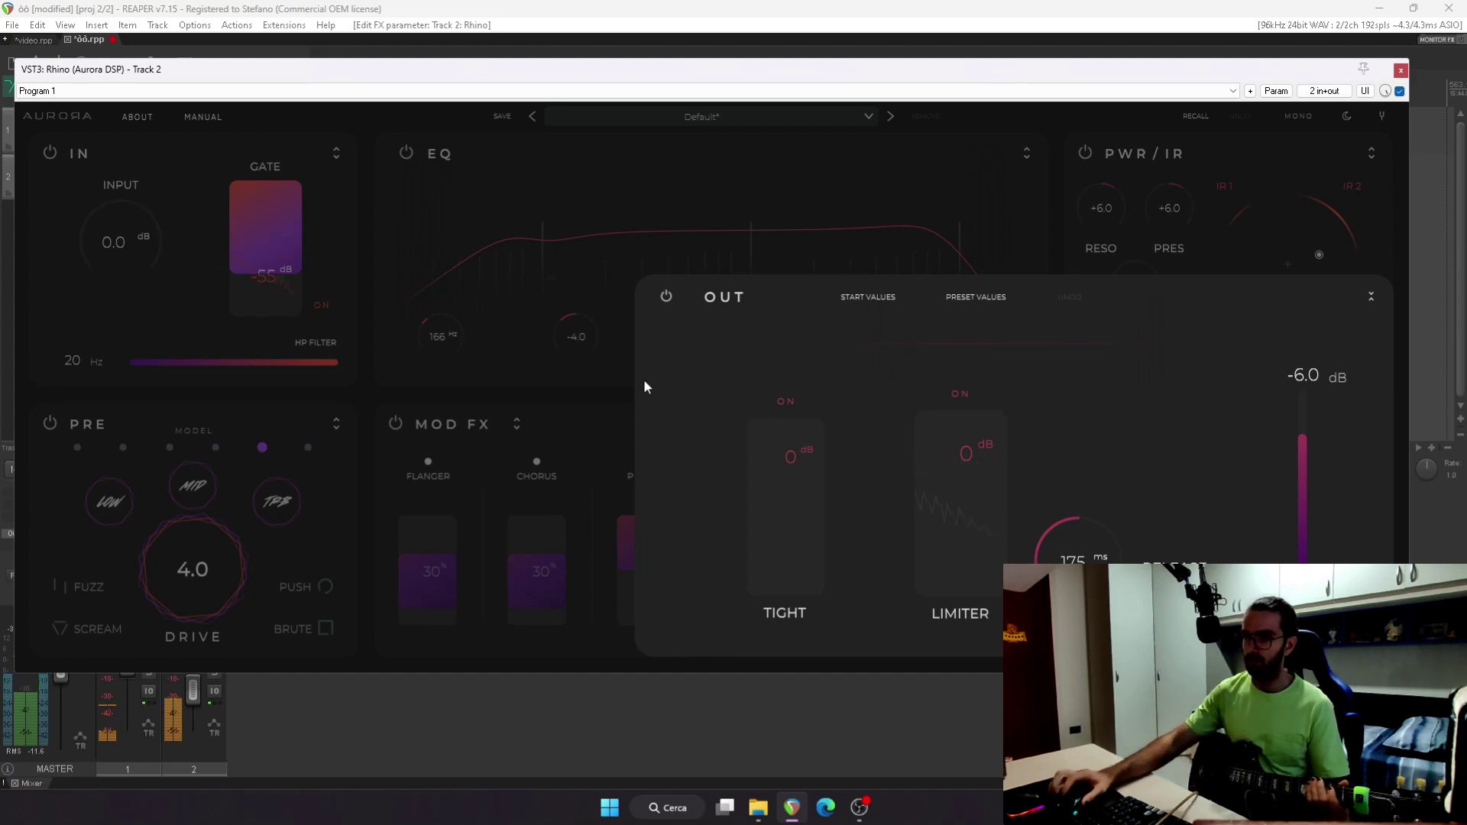
left_click_drag(774, 429, 787, 533)
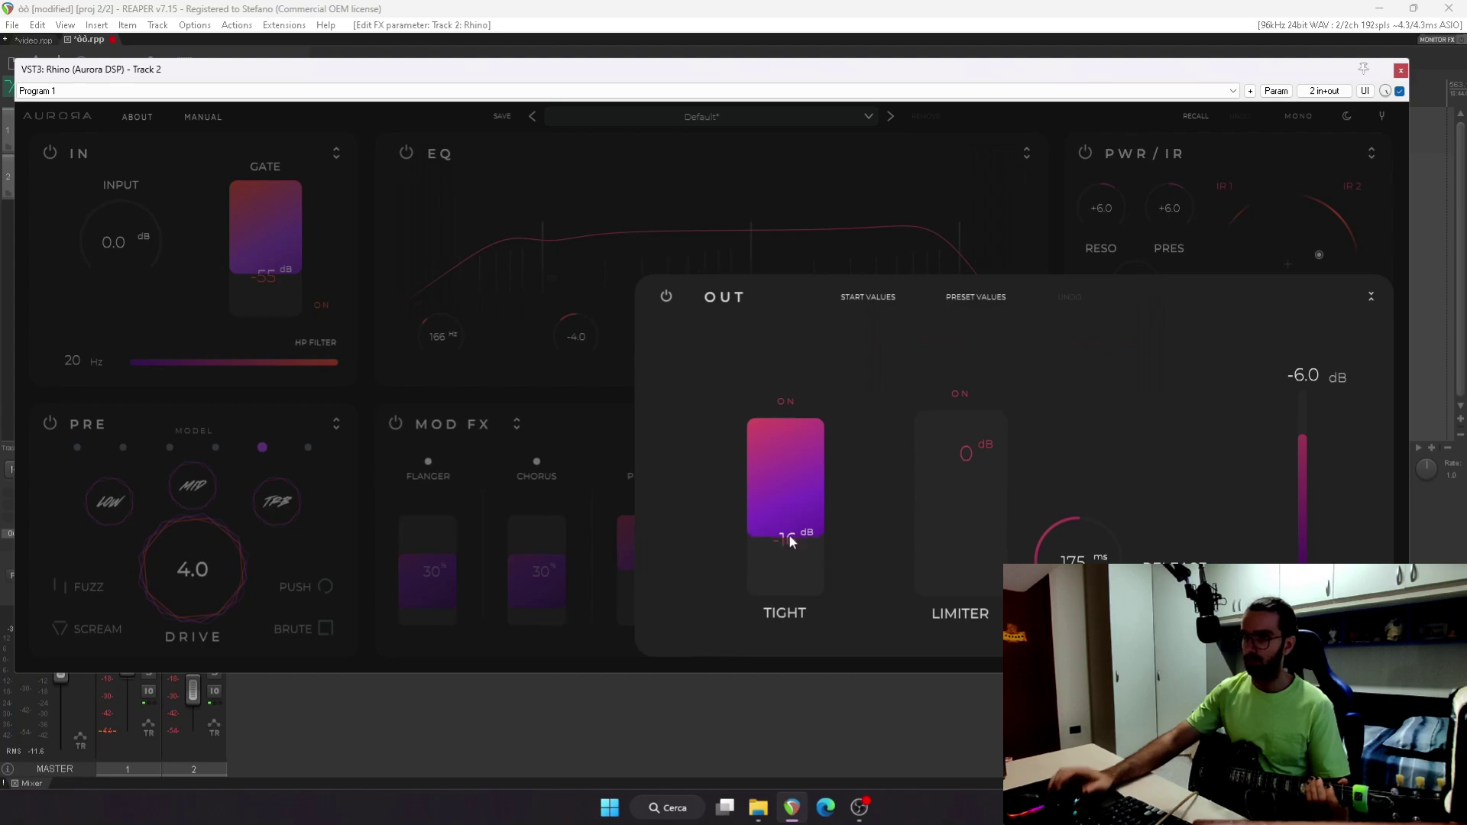
left_click(778, 470)
left_click(1370, 297)
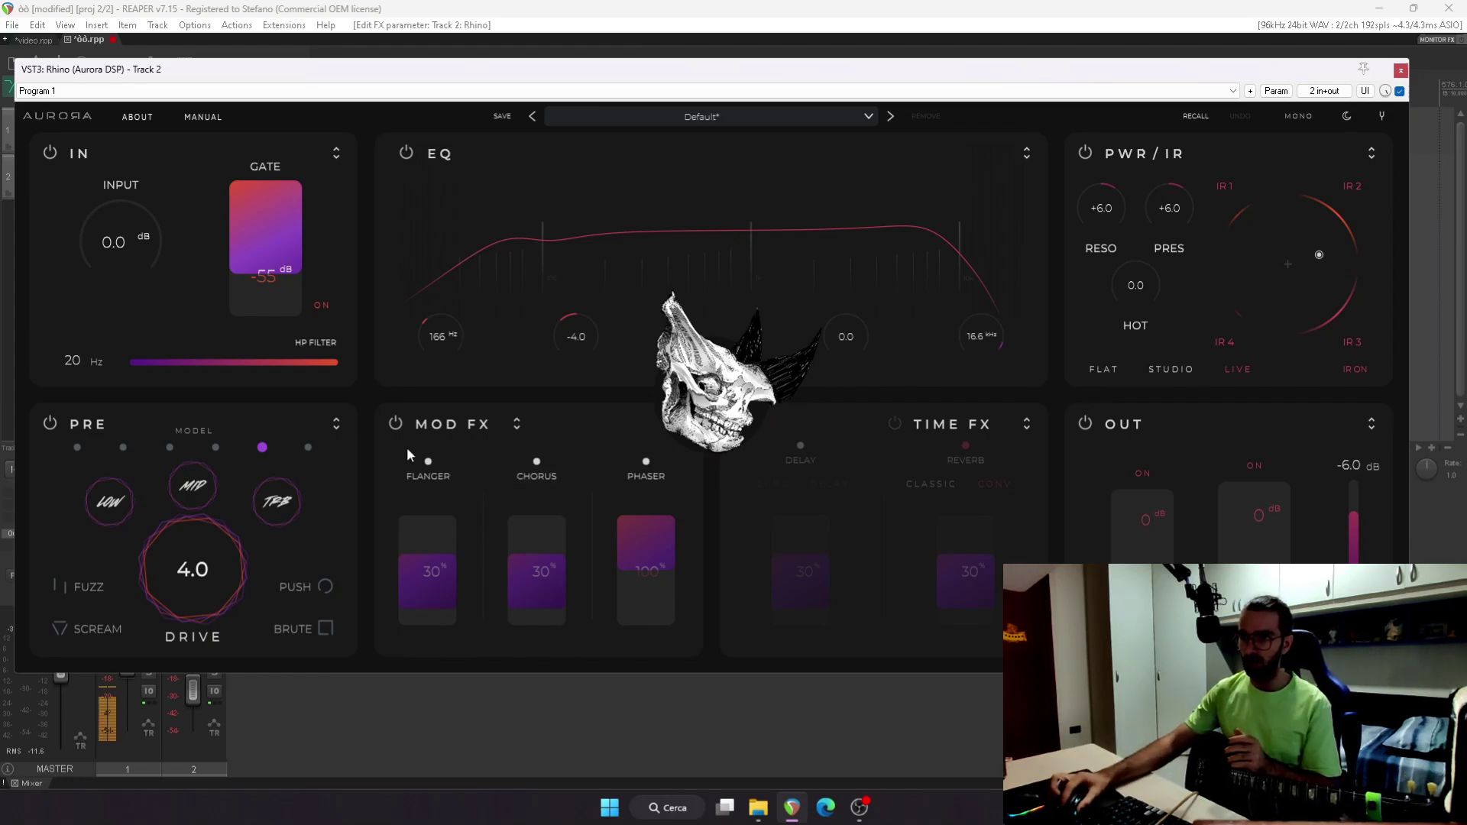
Expand the PRE section and step through the first five preamp models, ending on the fifth, purple one
left_click(333, 423)
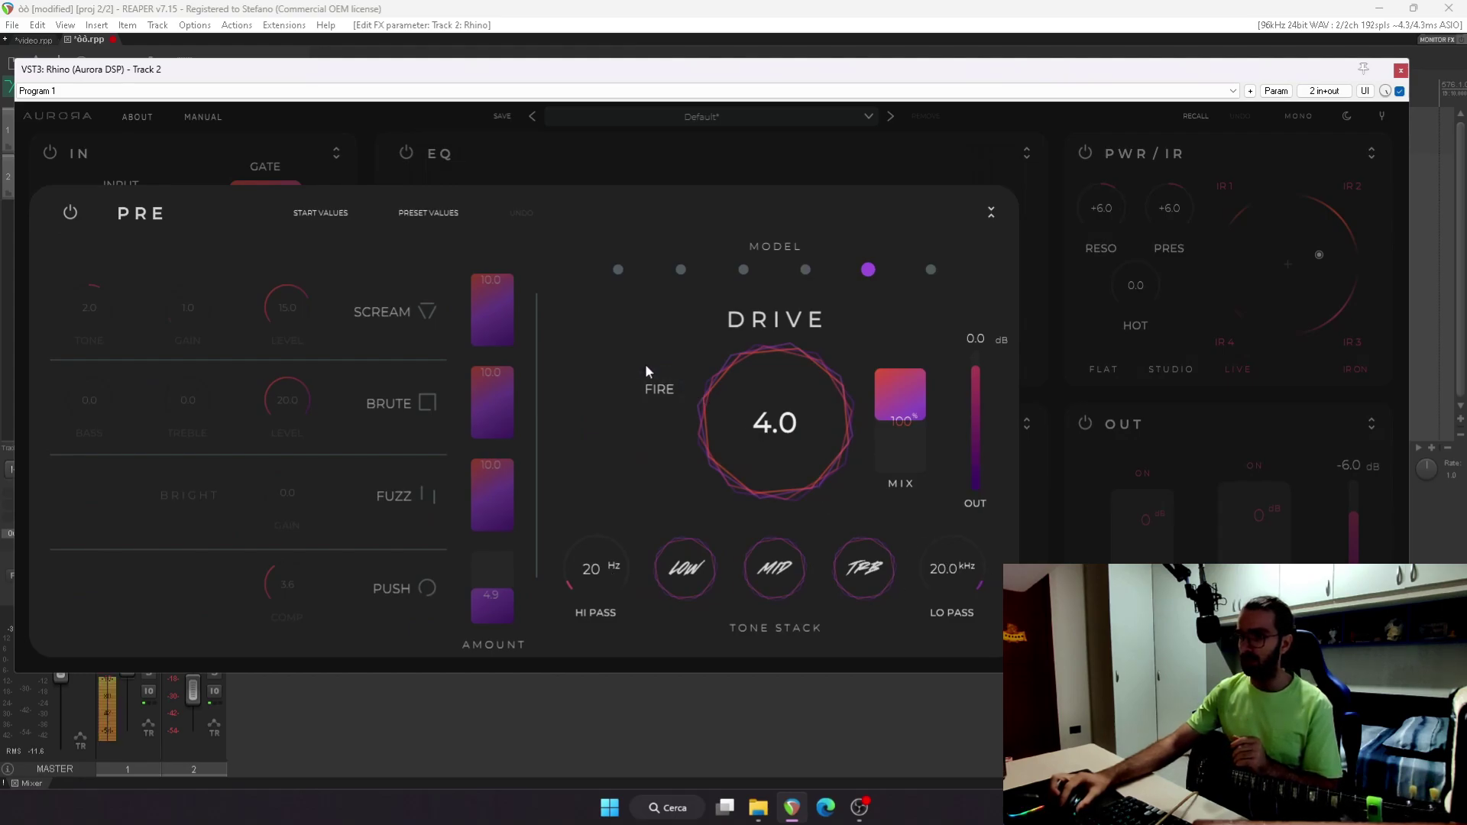
left_click(806, 272)
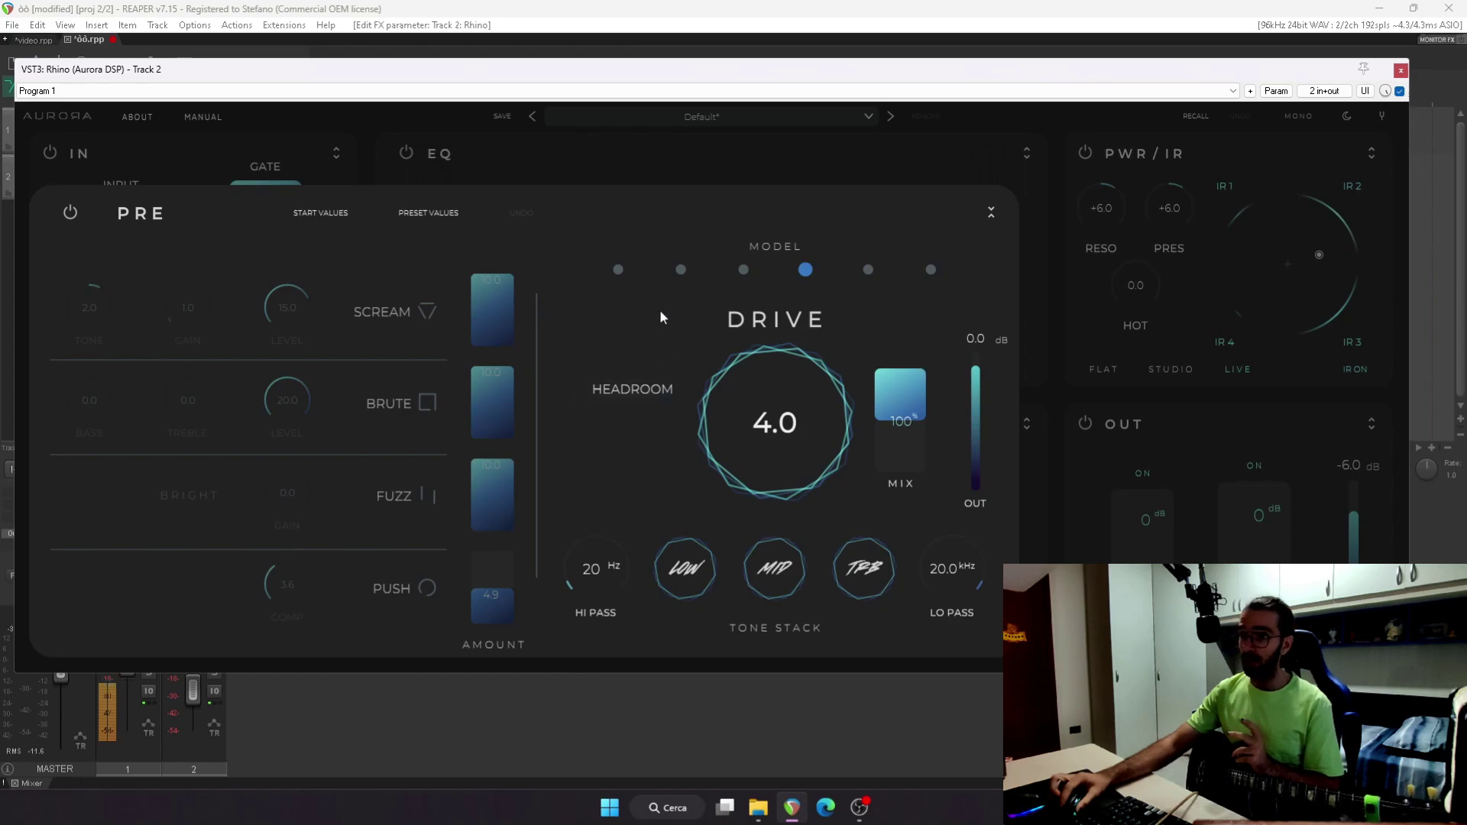
left_click(618, 270)
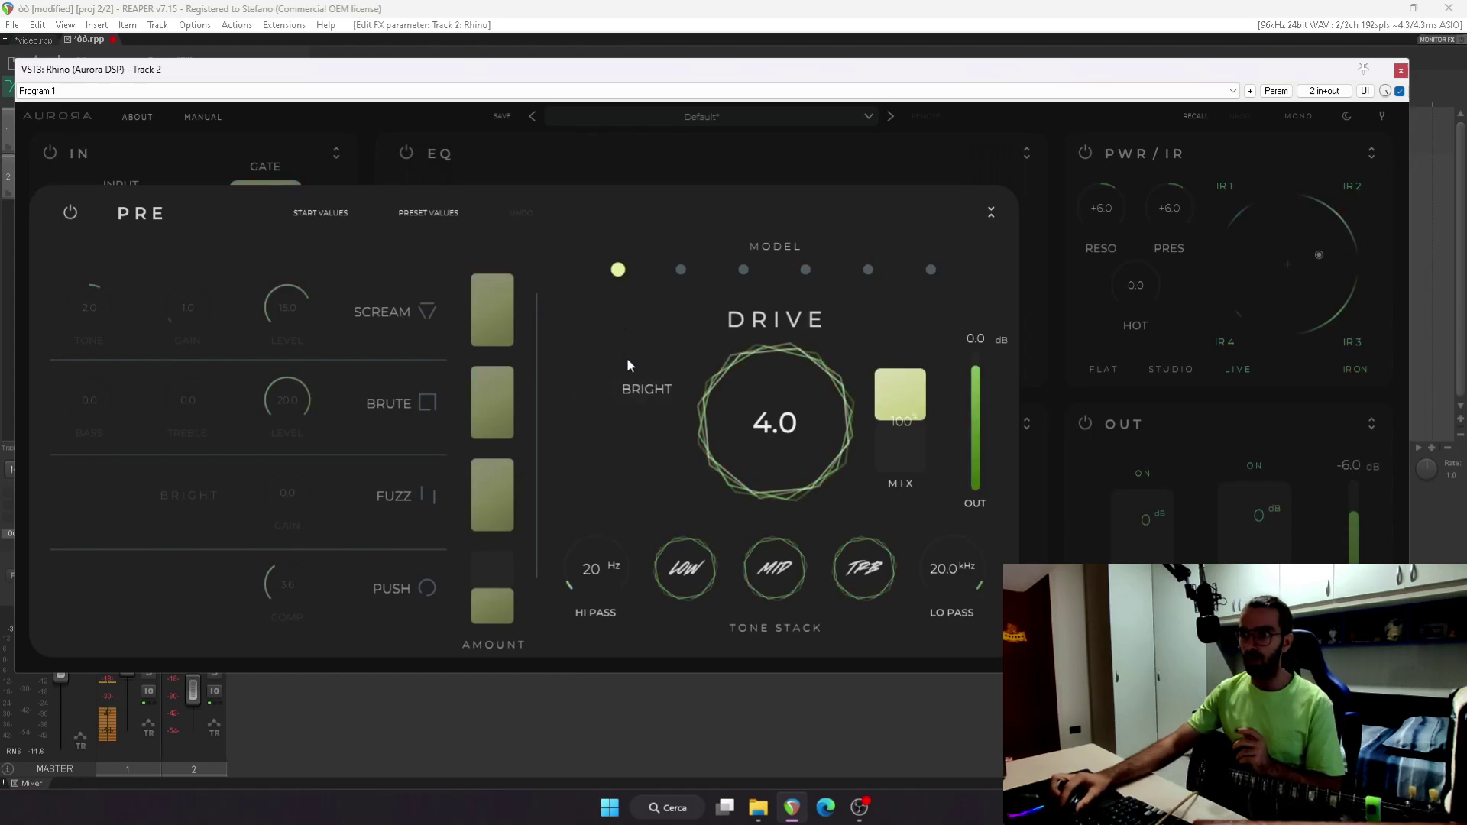
left_click(678, 269)
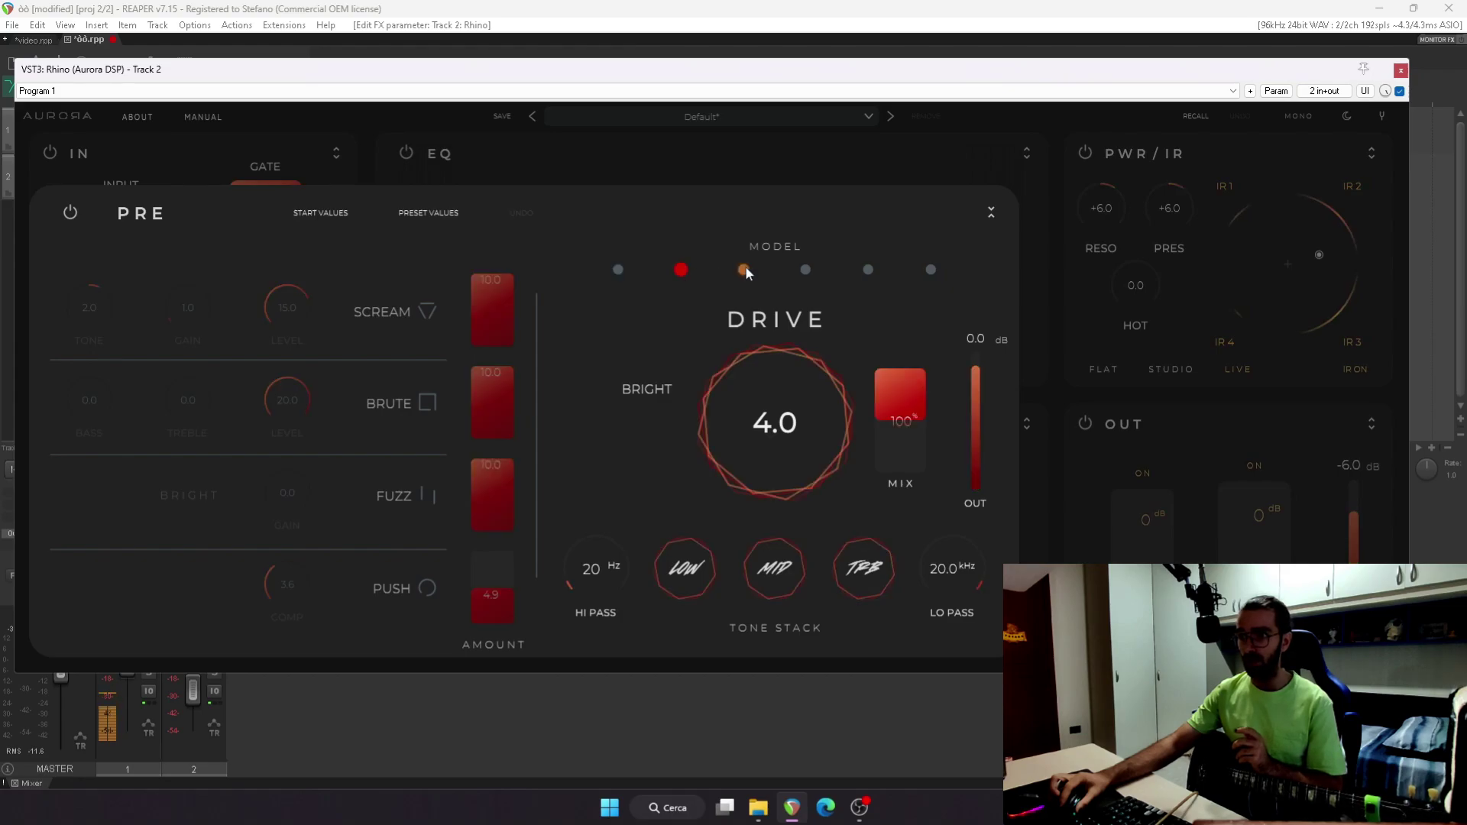
left_click(744, 269)
left_click(811, 270)
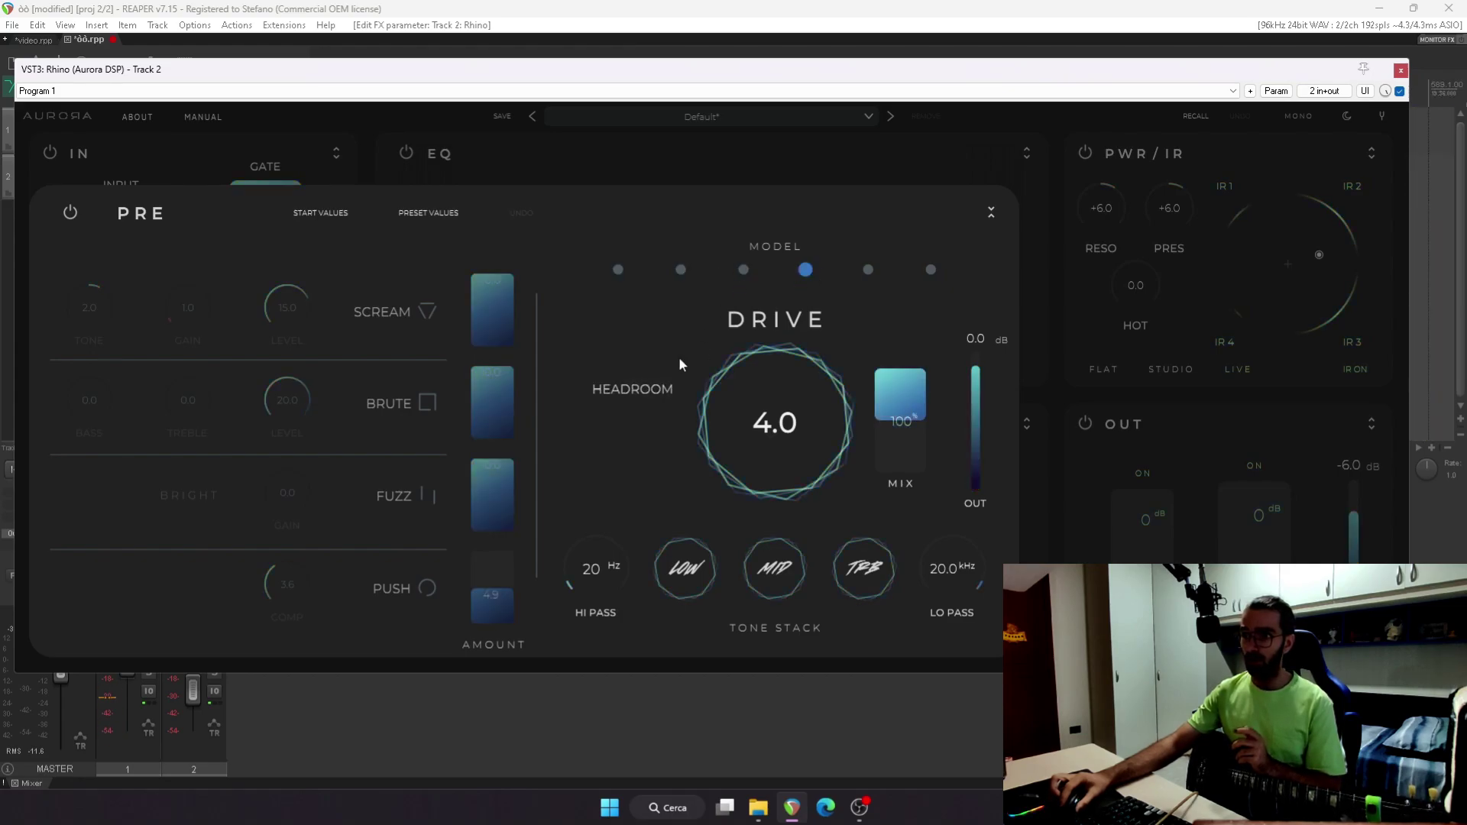
left_click(859, 268)
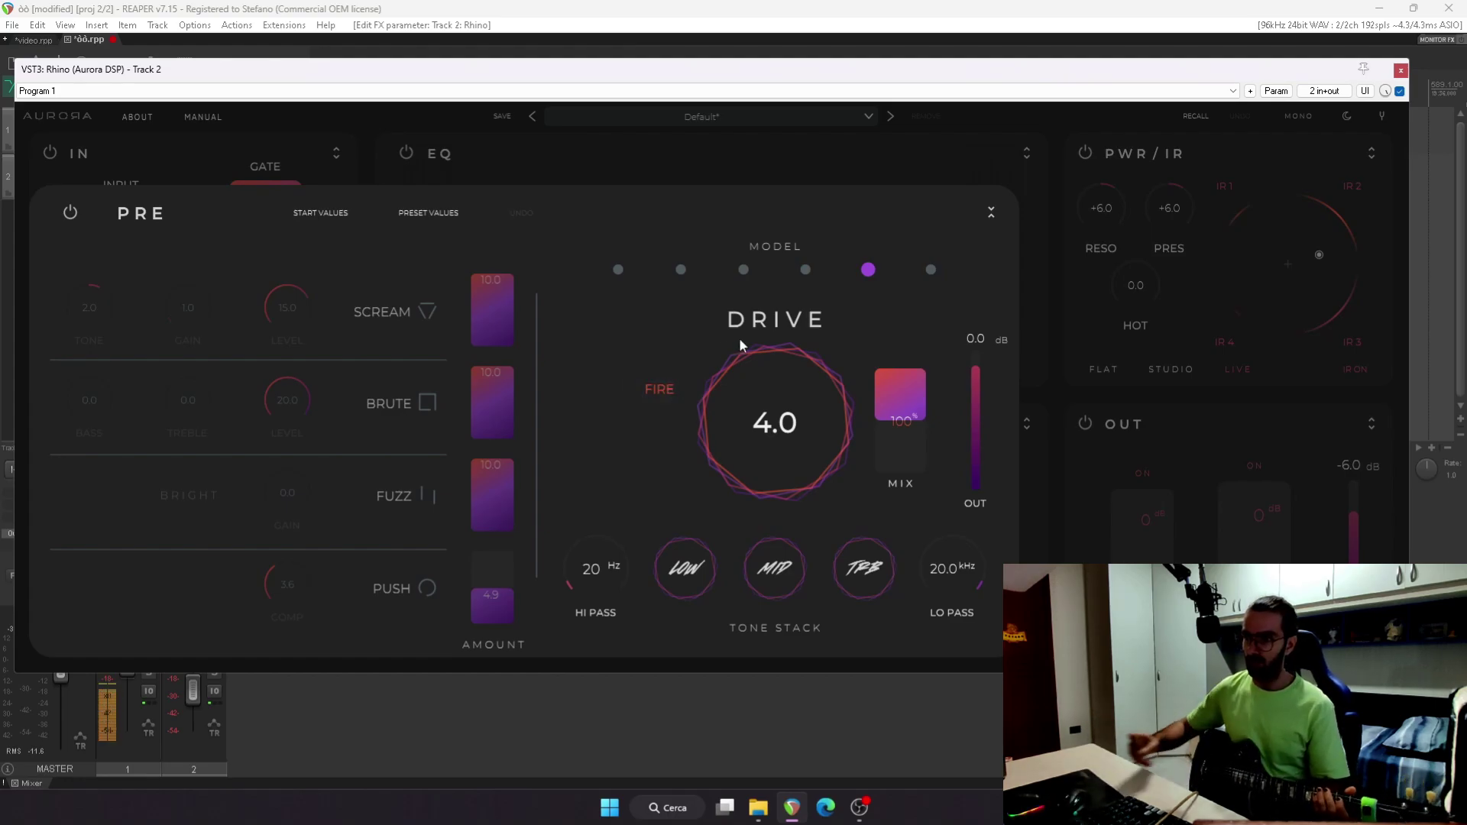
Toggle Fire on the fifth preamp model, and compare the fourth model with Headroom on and off
left_click(678, 392)
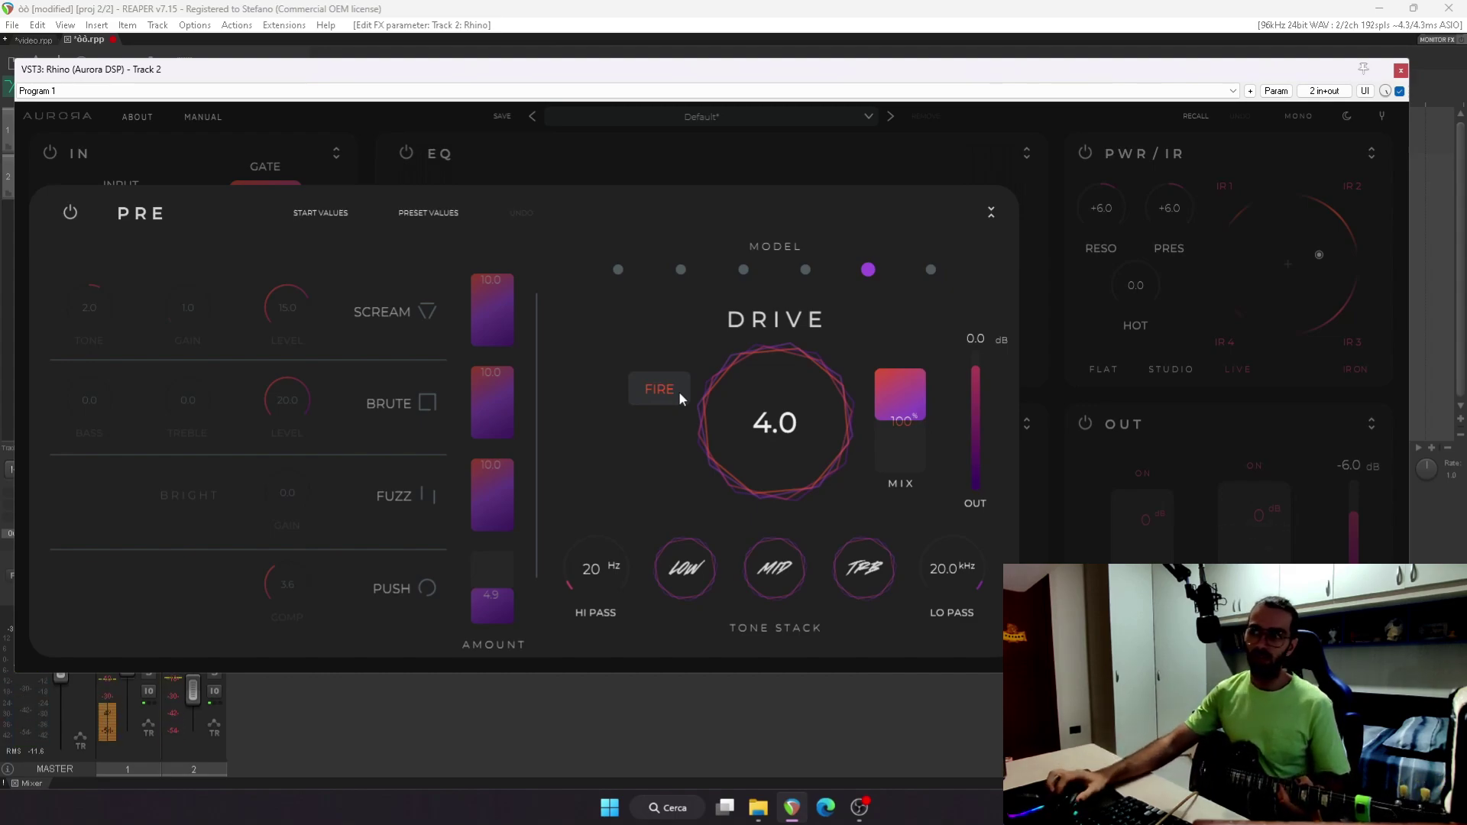
left_click(804, 270)
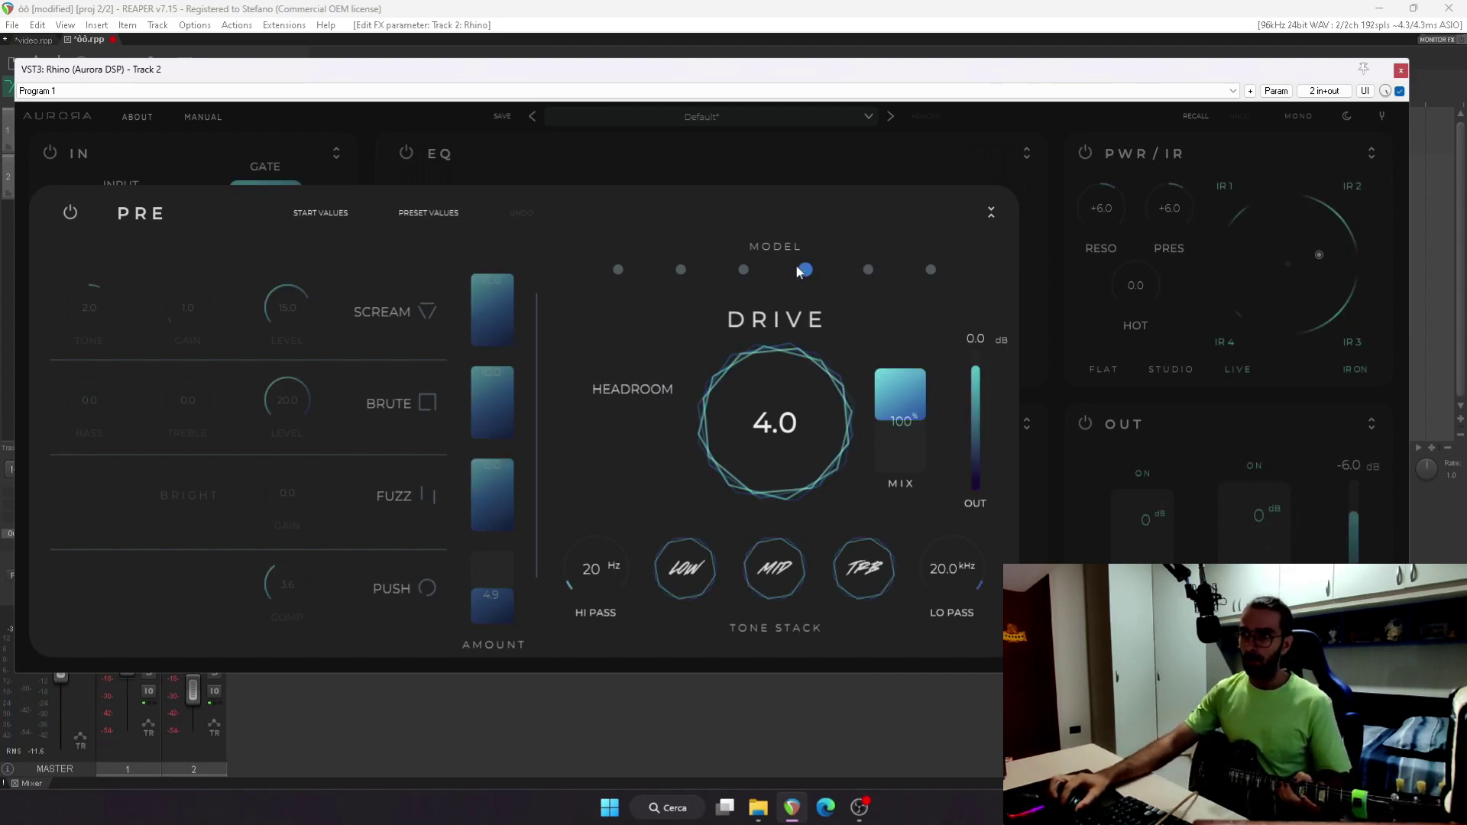
left_click(668, 377)
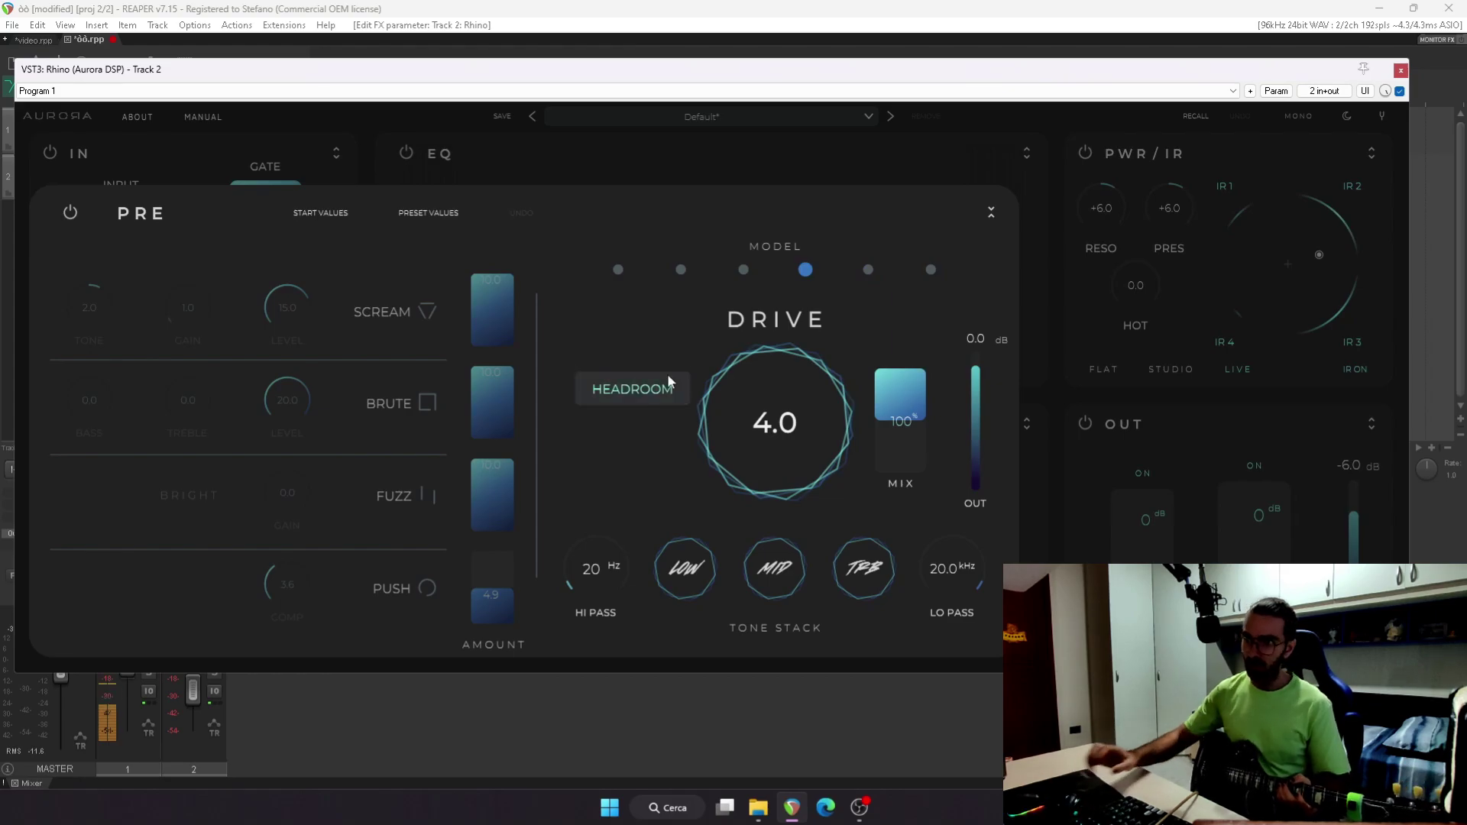
left_click(669, 381)
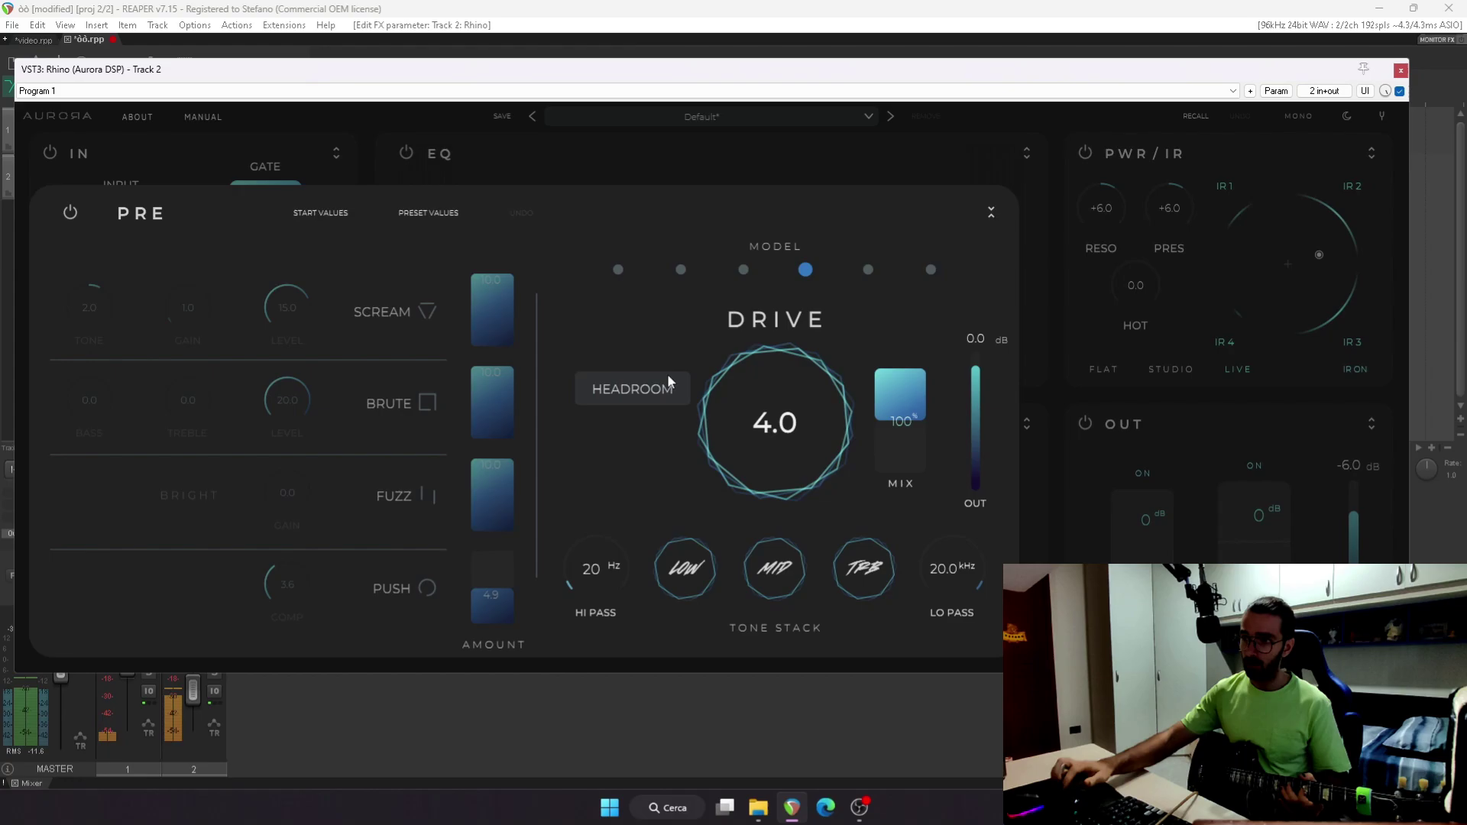
left_click(667, 379)
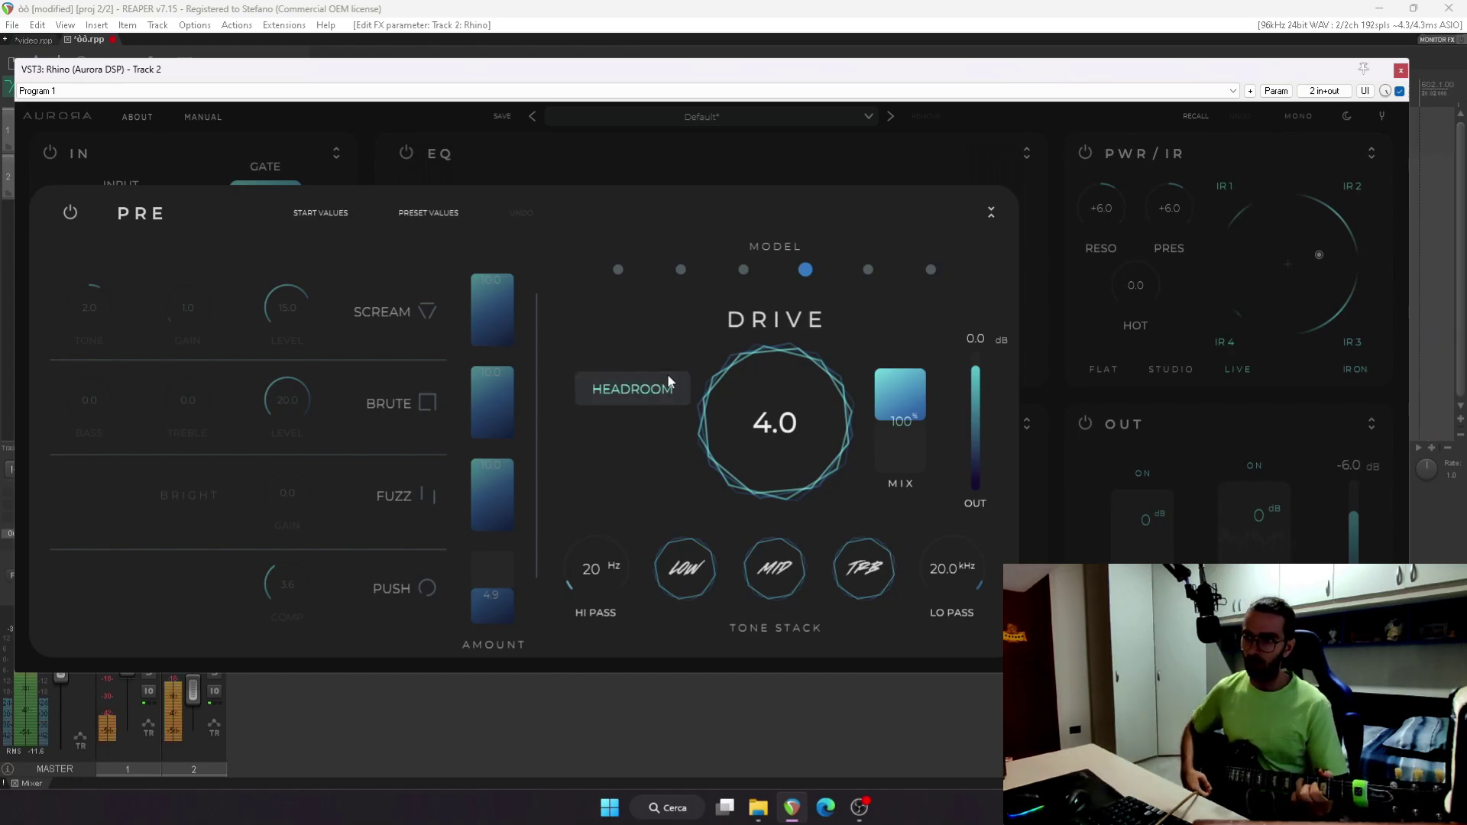
left_click(668, 378)
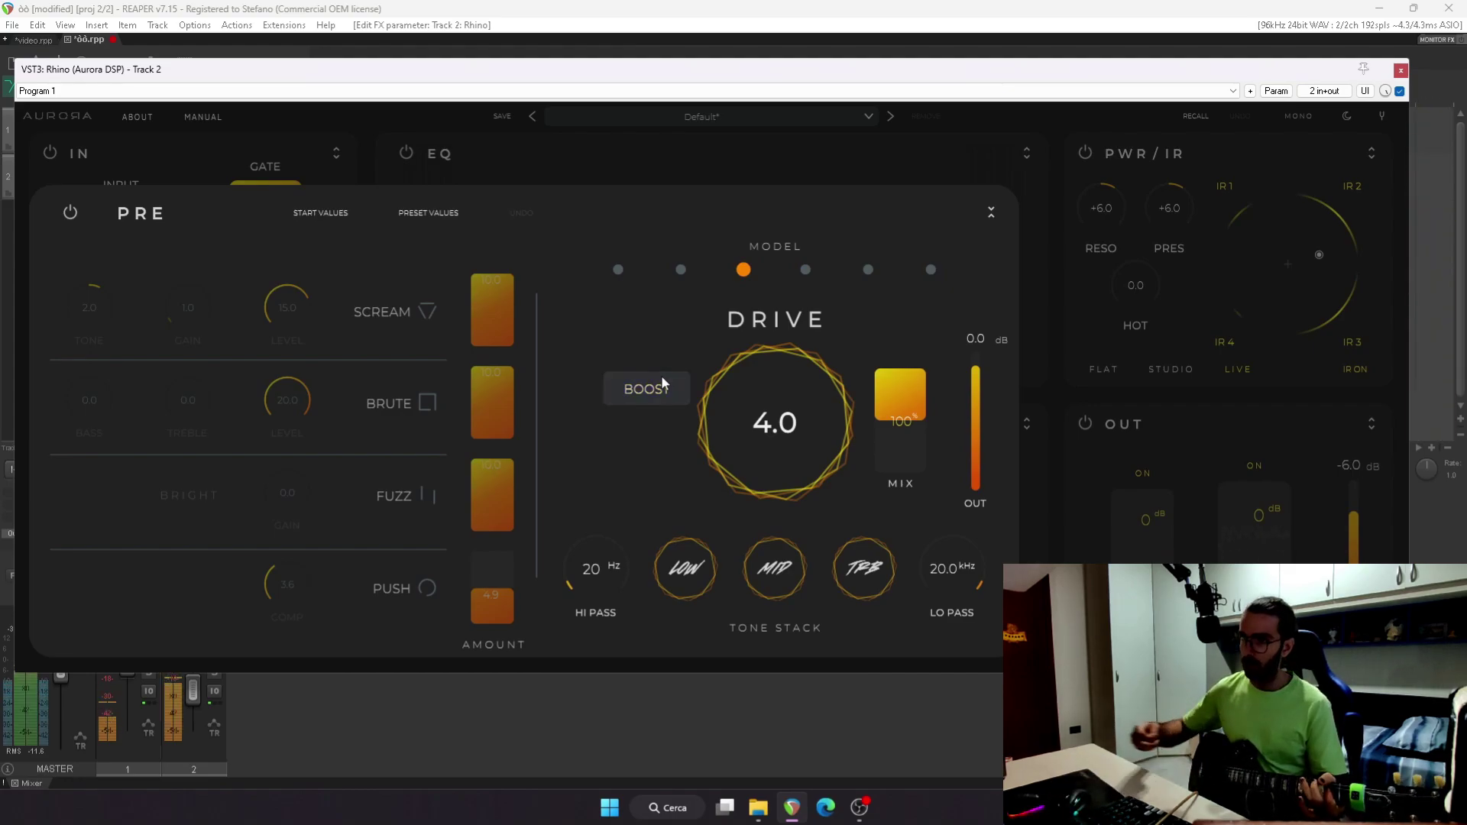
Enable Boost on the third preamp model, and compare the second model with Bright on and off
left_click(663, 382)
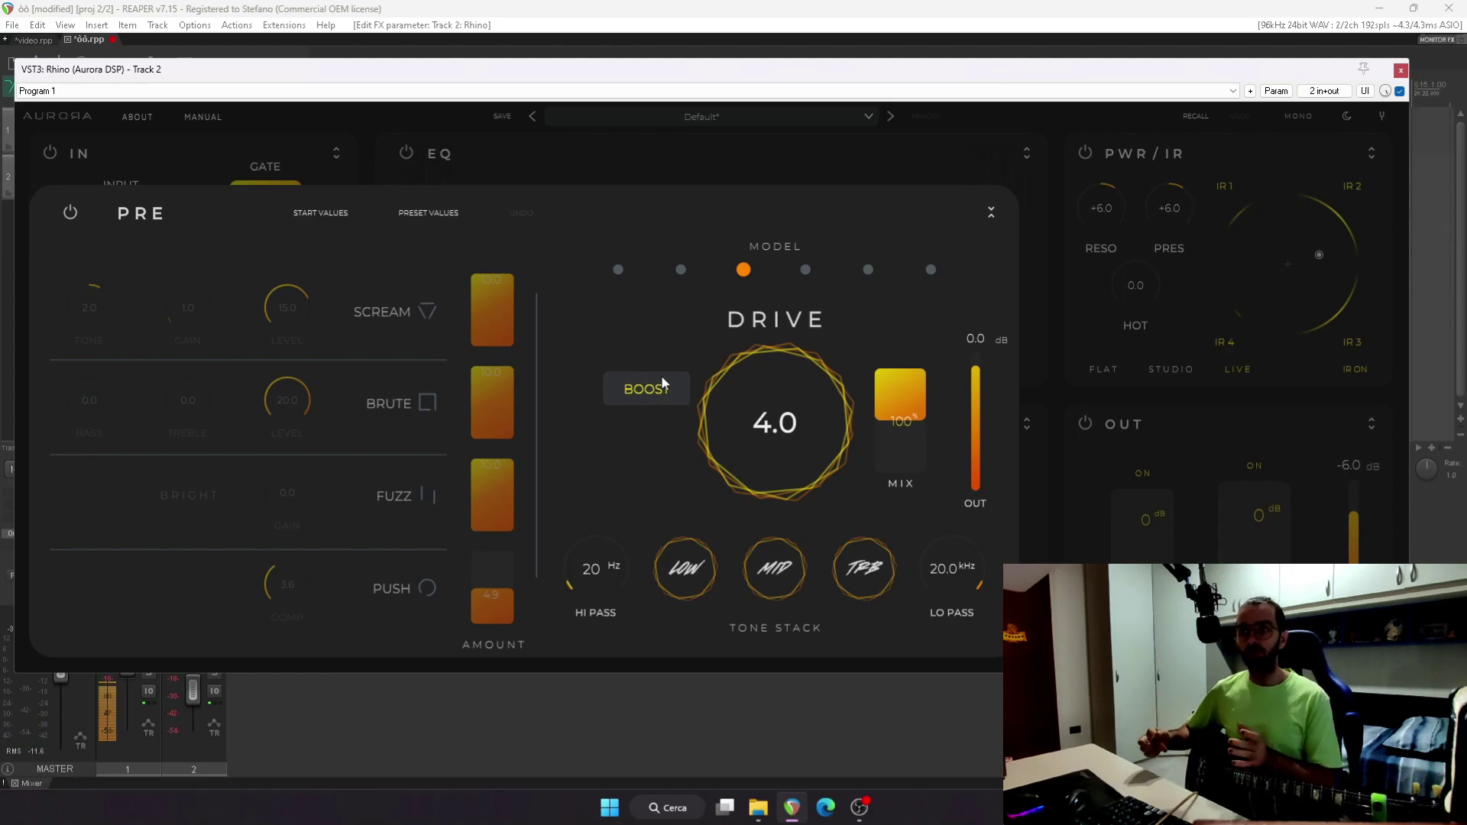
left_click(686, 267)
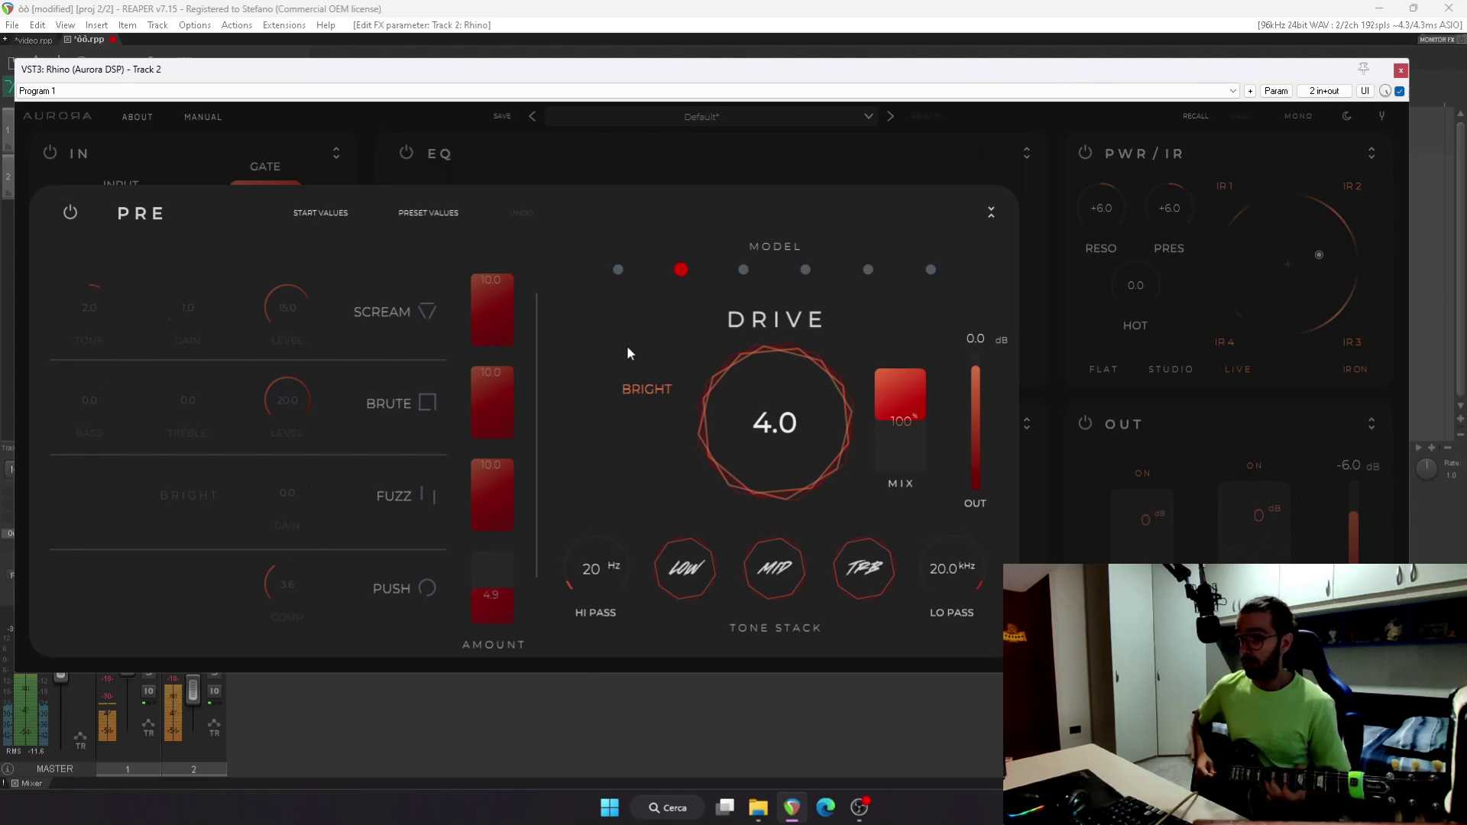
left_click(642, 402)
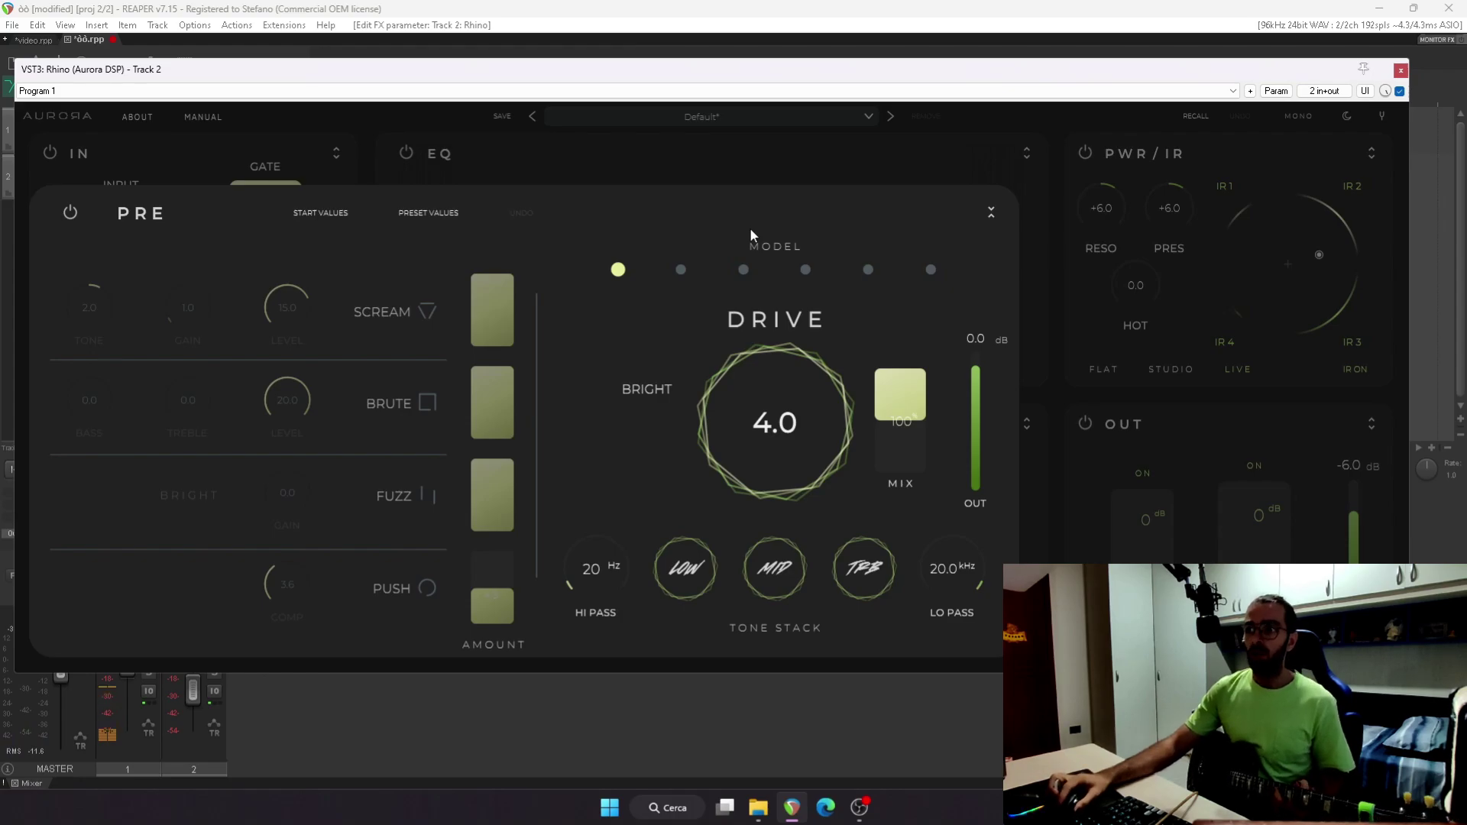
Close the expanded PRE section, select the fifth preamp model, and enable the Scream pedal
left_click(683, 265)
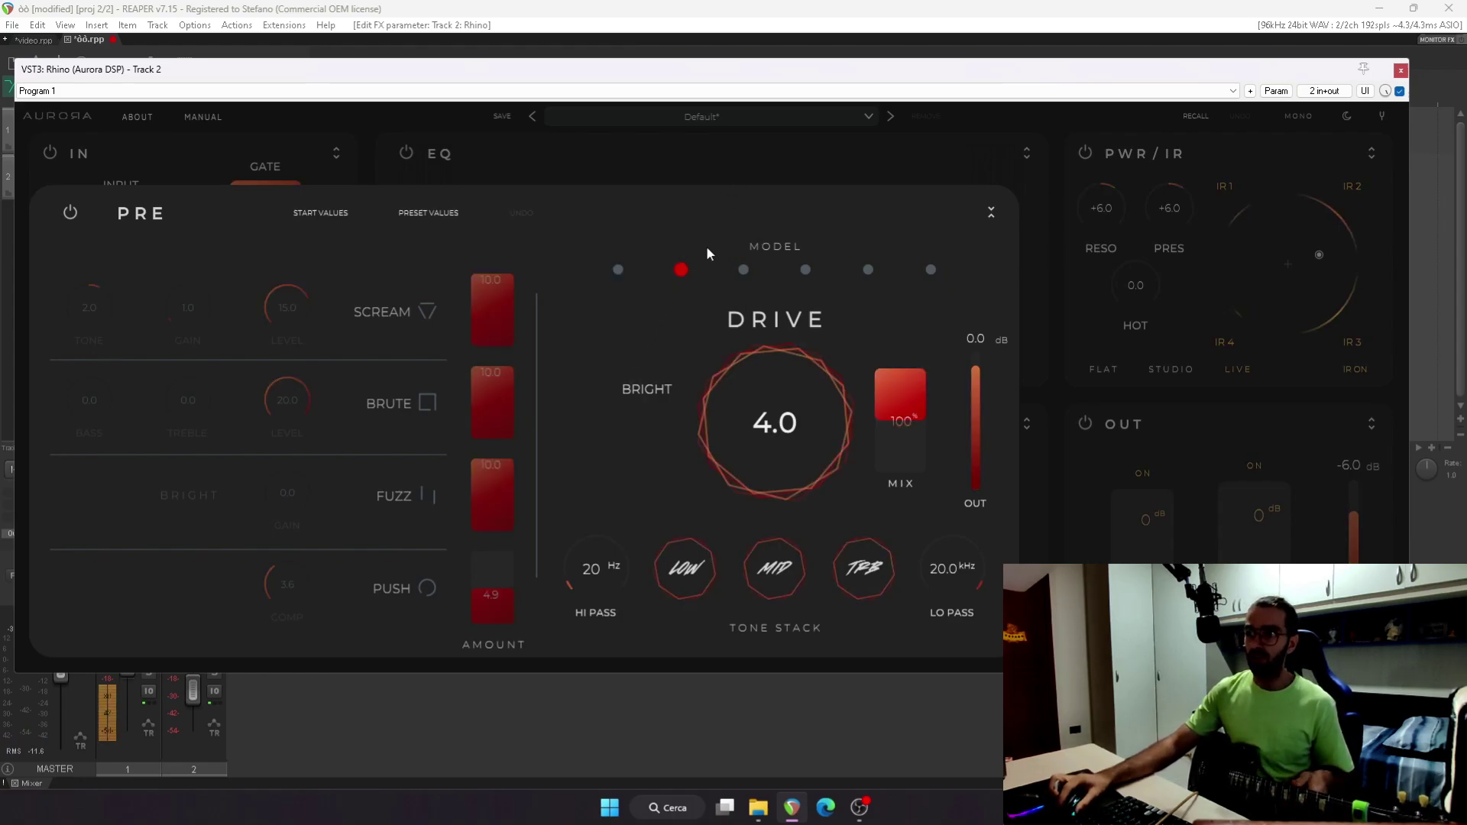
left_click(786, 145)
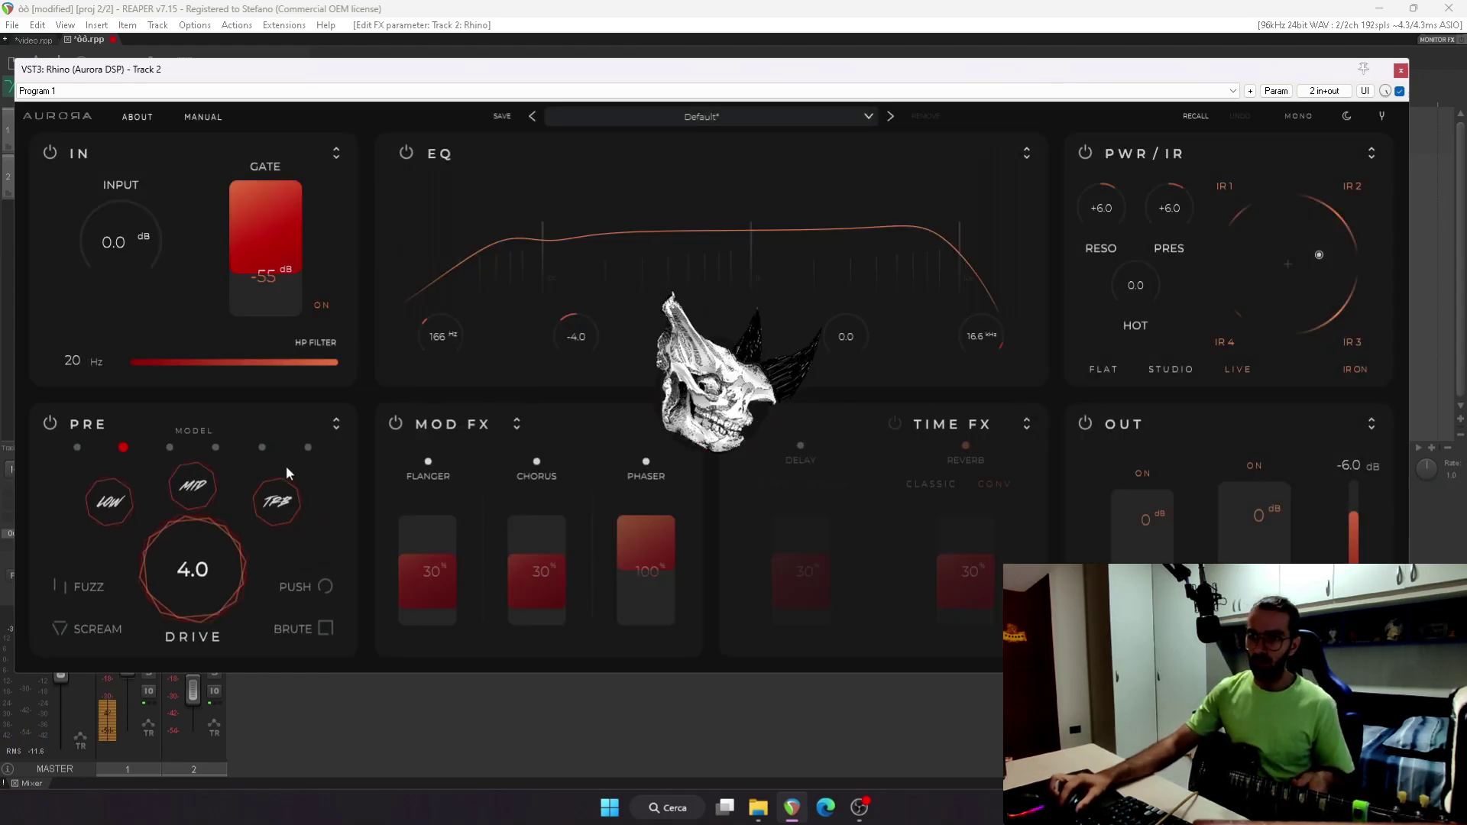
left_click(336, 423)
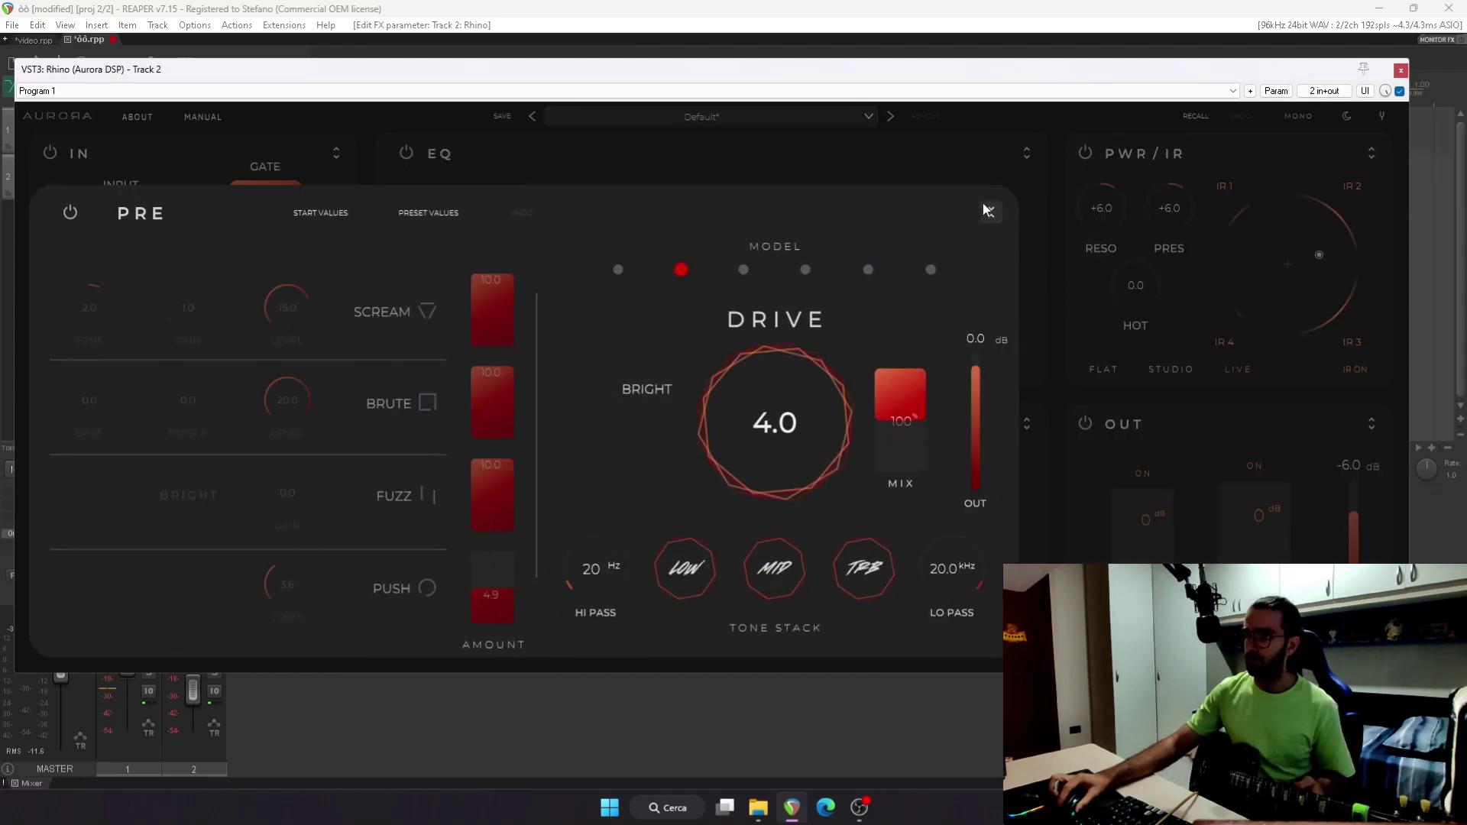
left_click(987, 209)
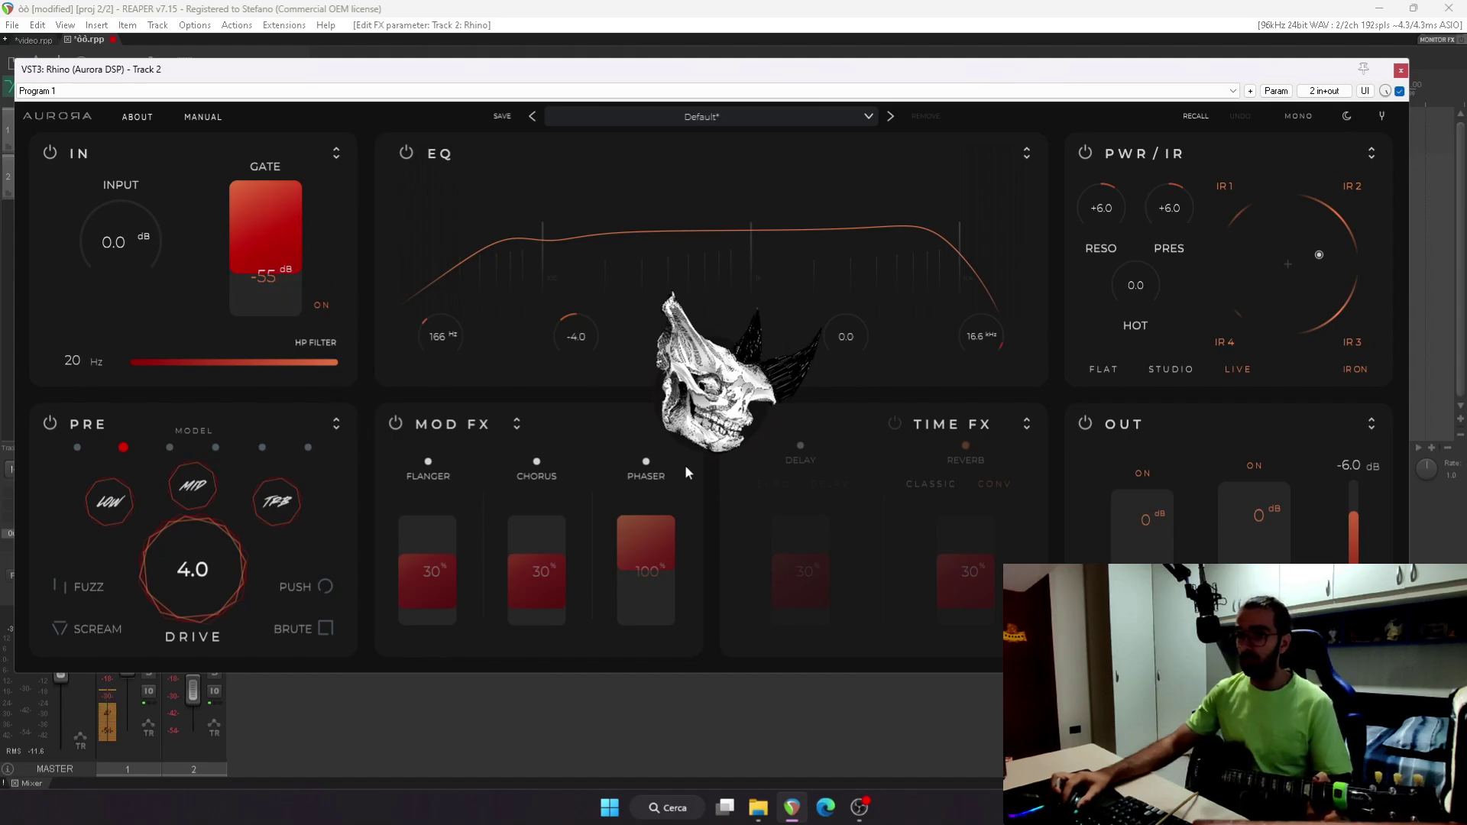
left_click(262, 448)
left_click(77, 630)
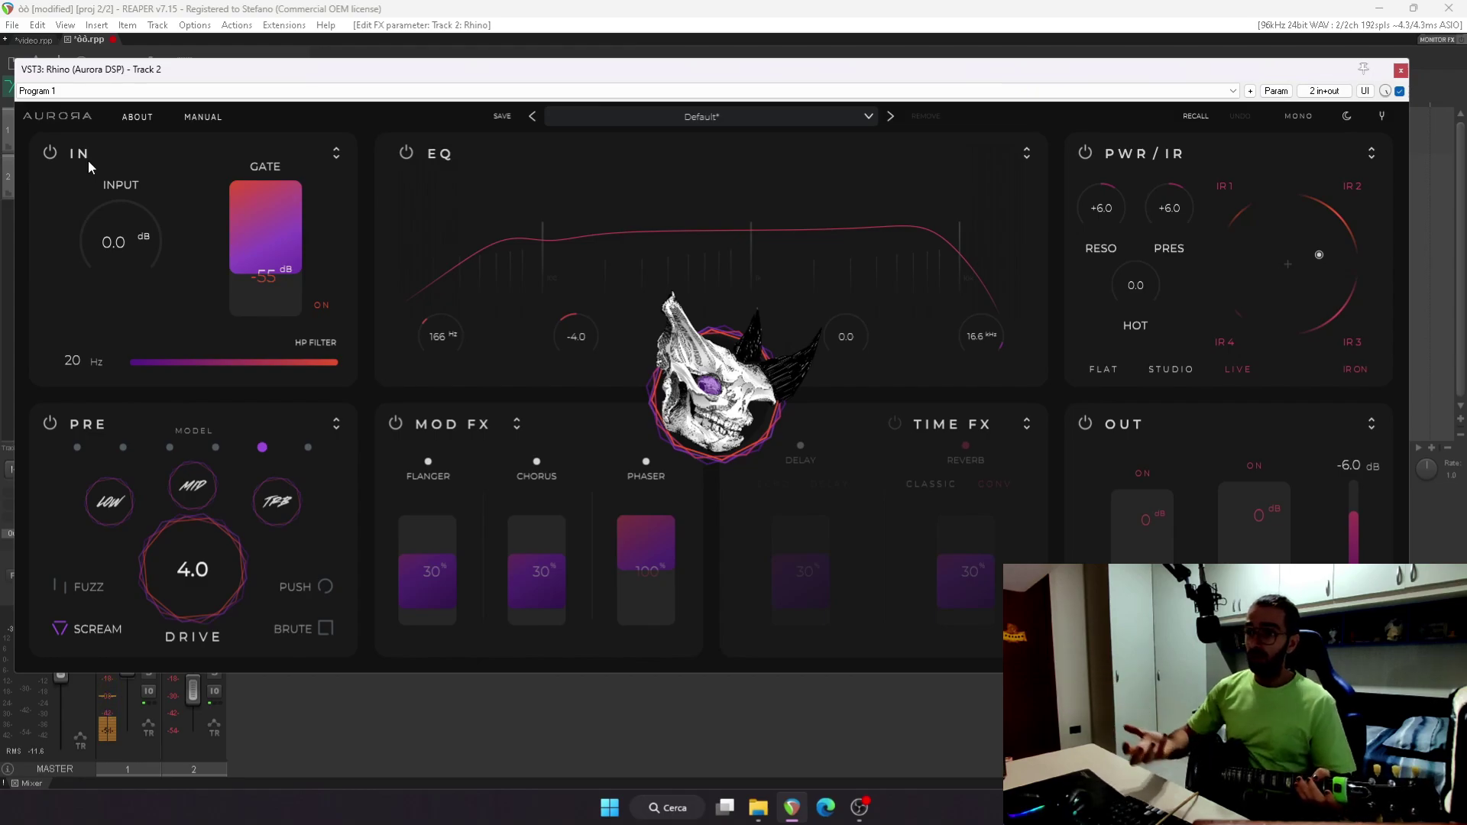
View the preset categories and the tuner, closing each without changing anything
left_click(642, 118)
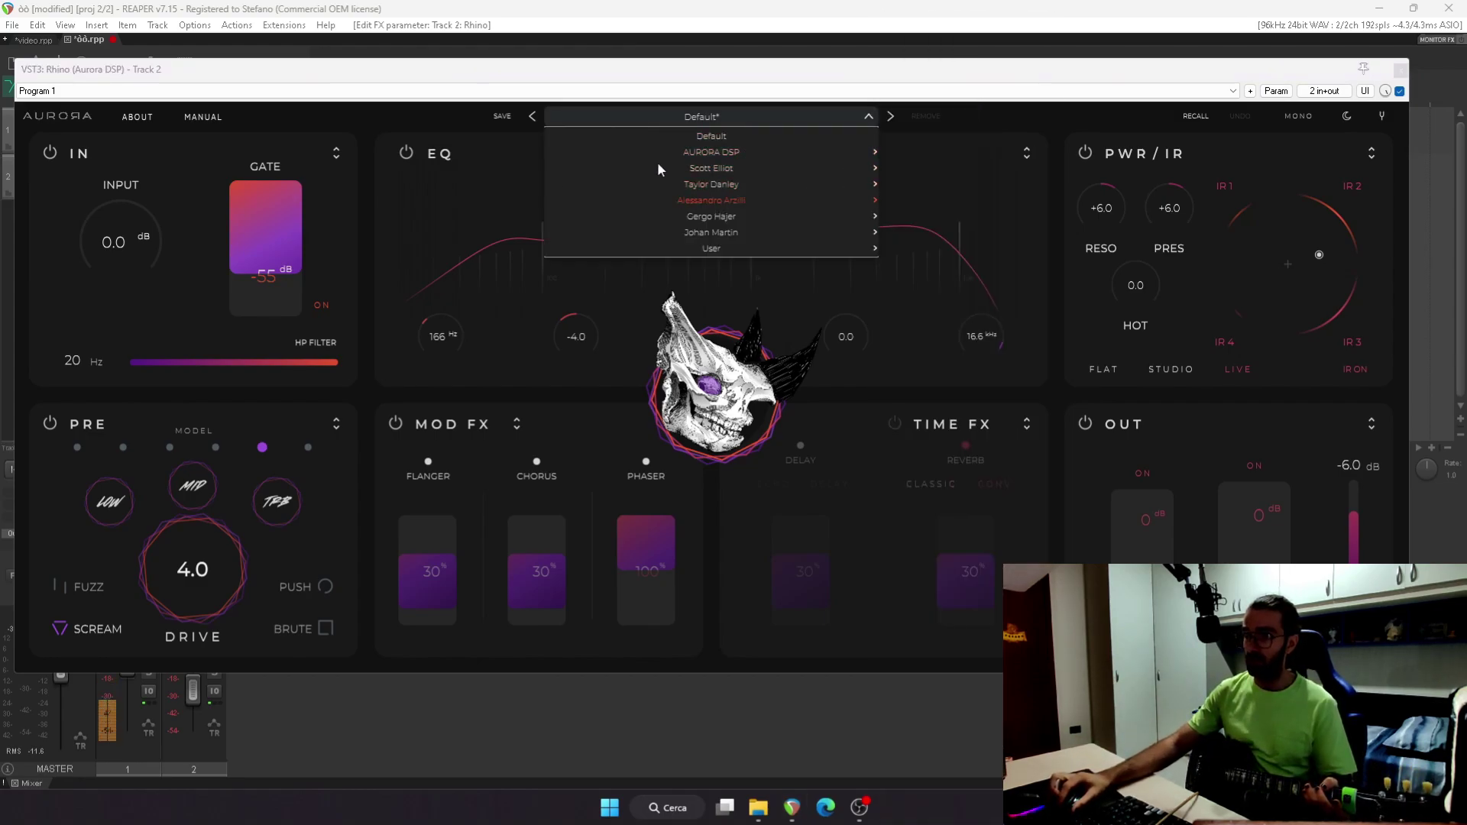
left_click(936, 125)
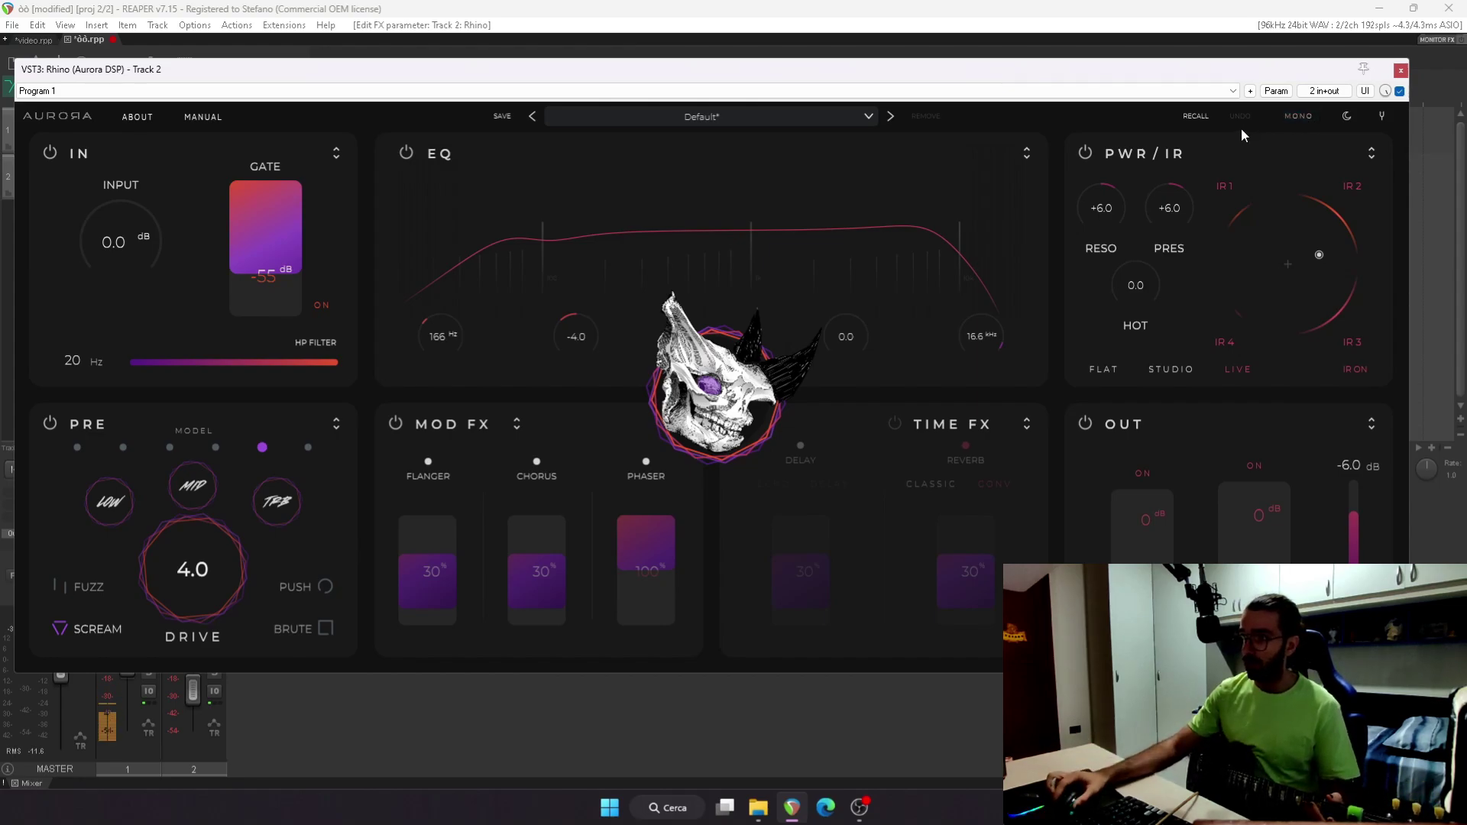
left_click(1378, 118)
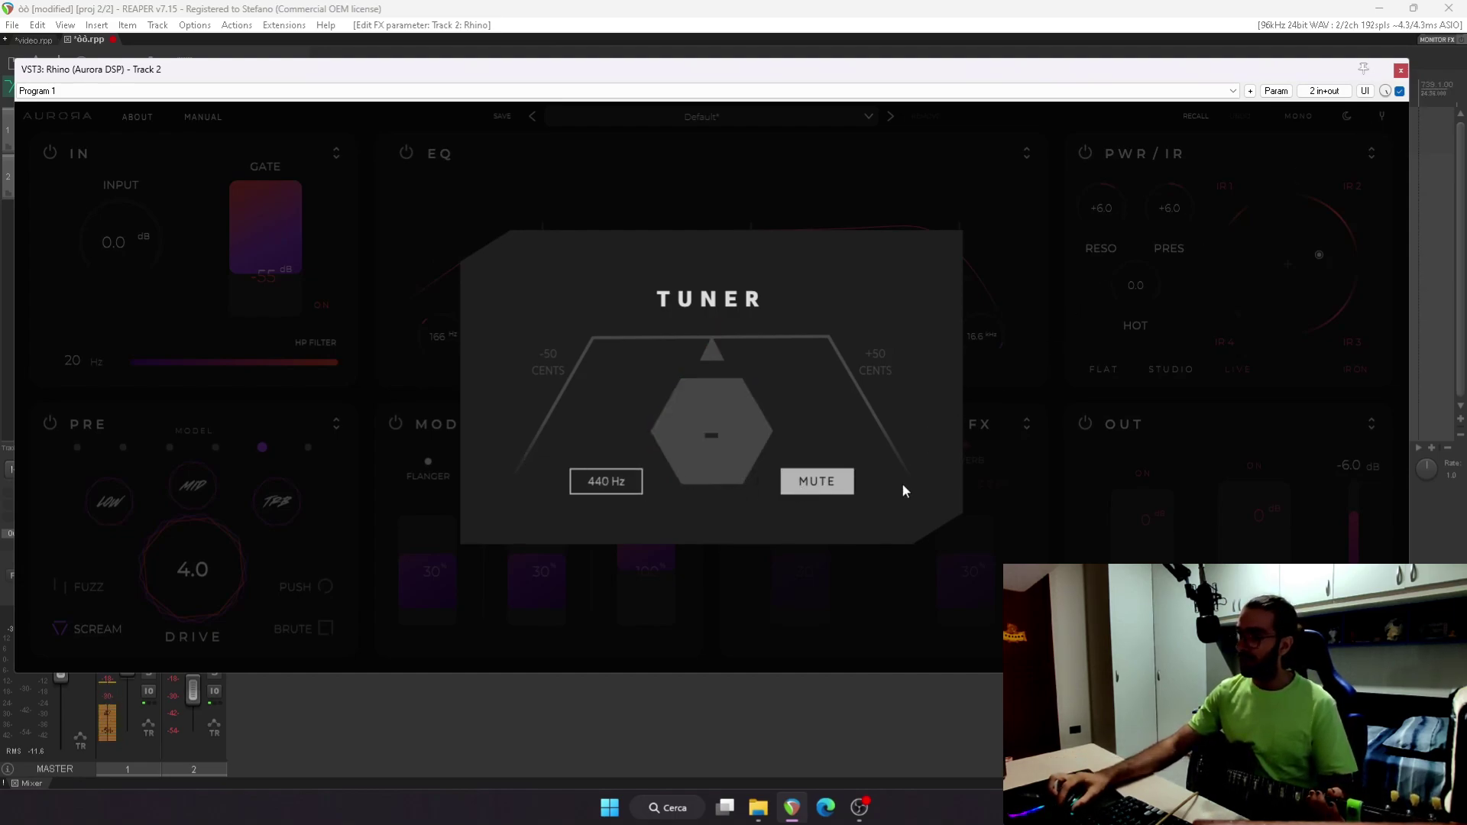
left_click(973, 480)
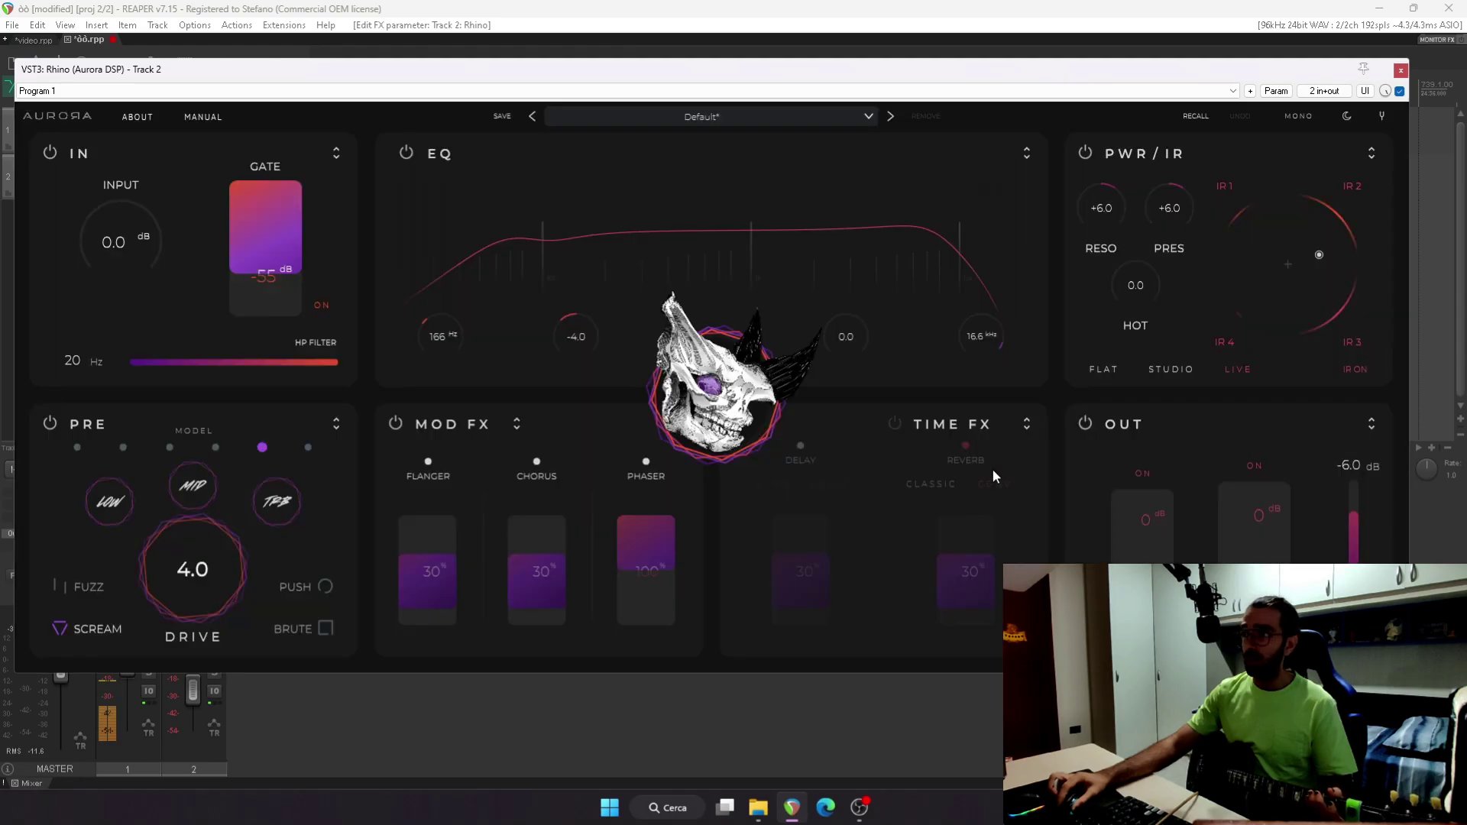
Try the light interface theme and return to the dark one
left_click(1347, 115)
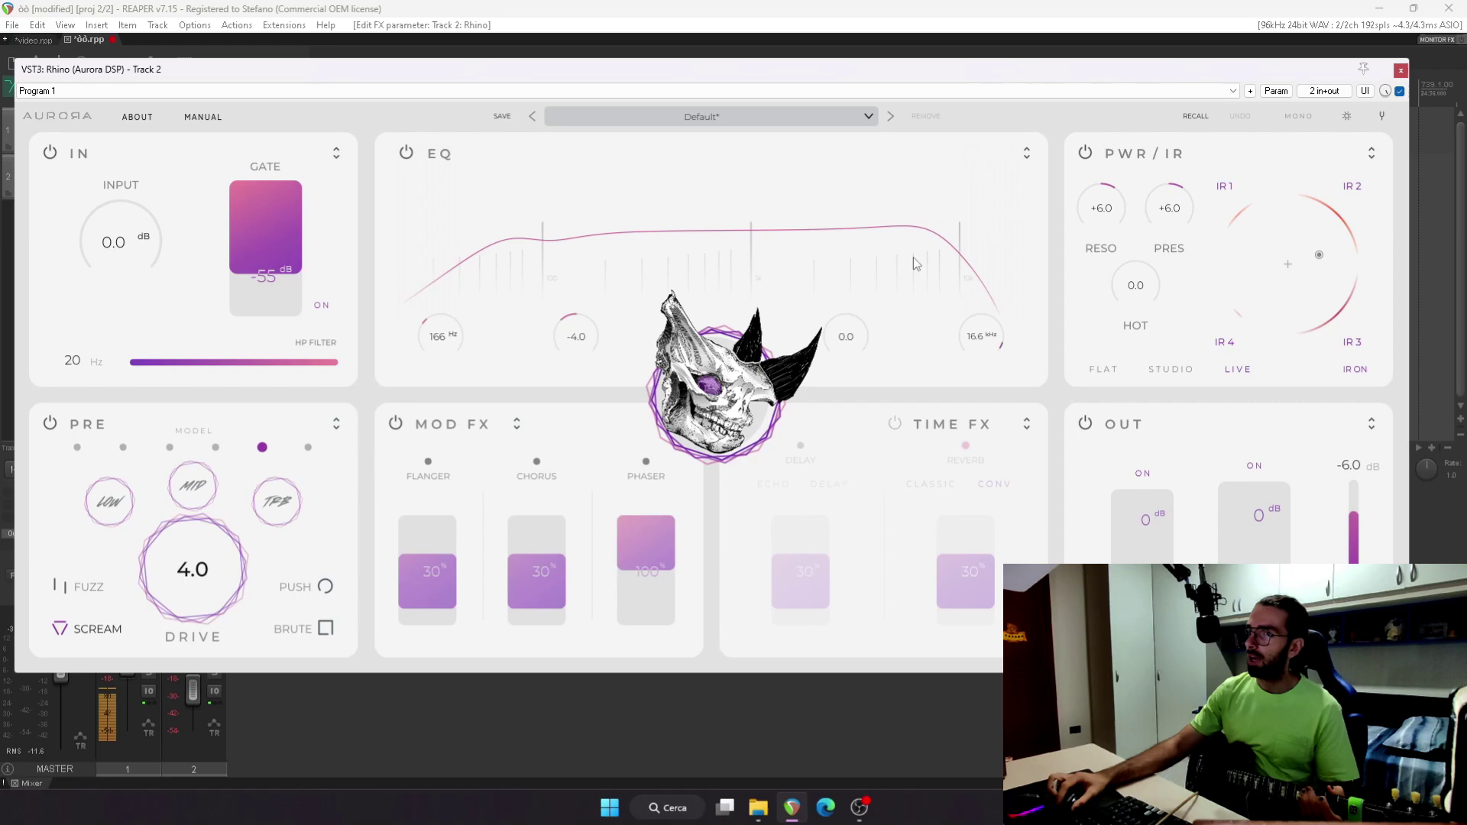
left_click(1347, 116)
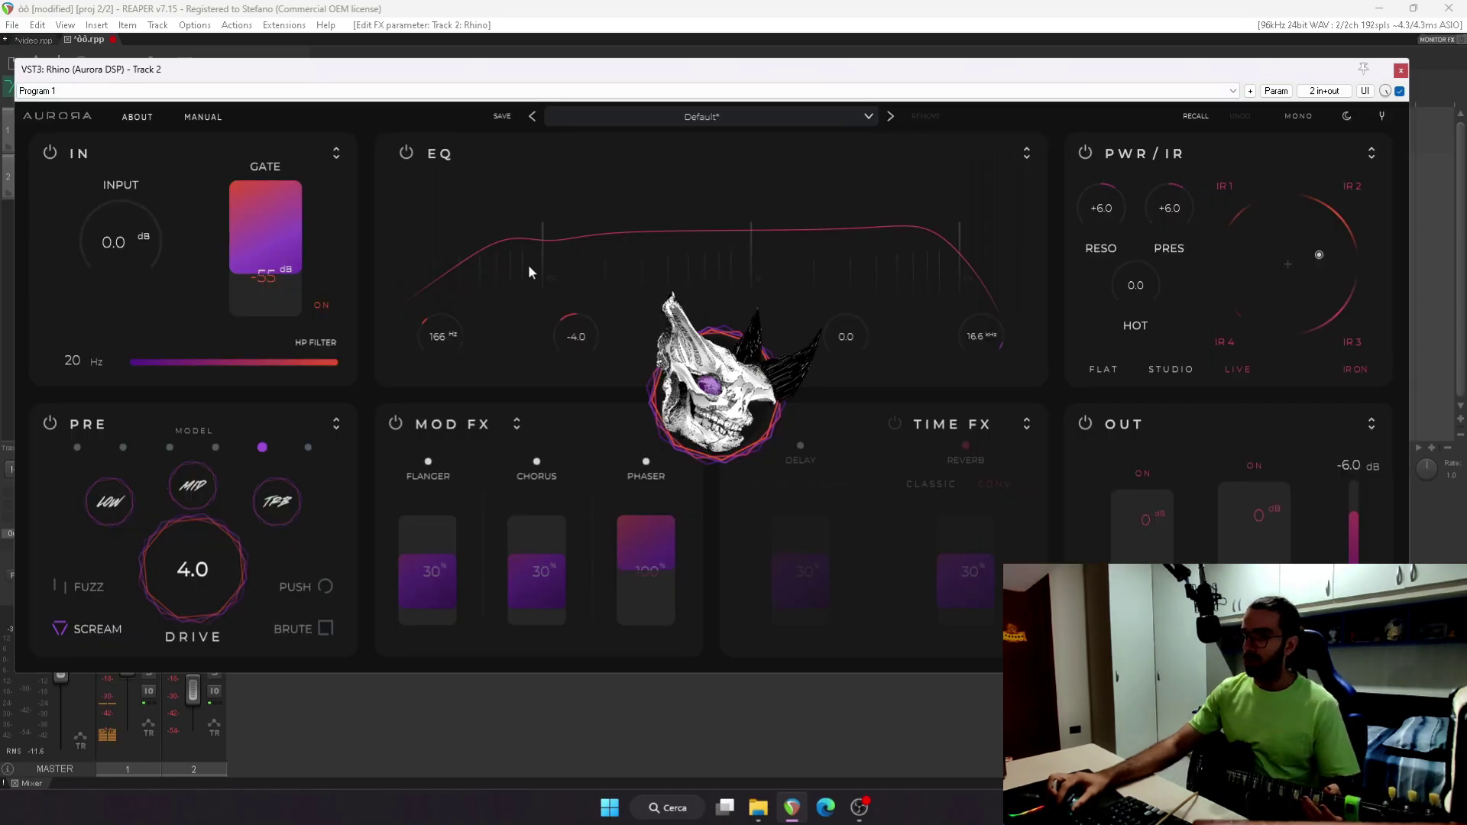
Load the Ambient Clean preset from the AURORA DSP preset bank
left_click(757, 118)
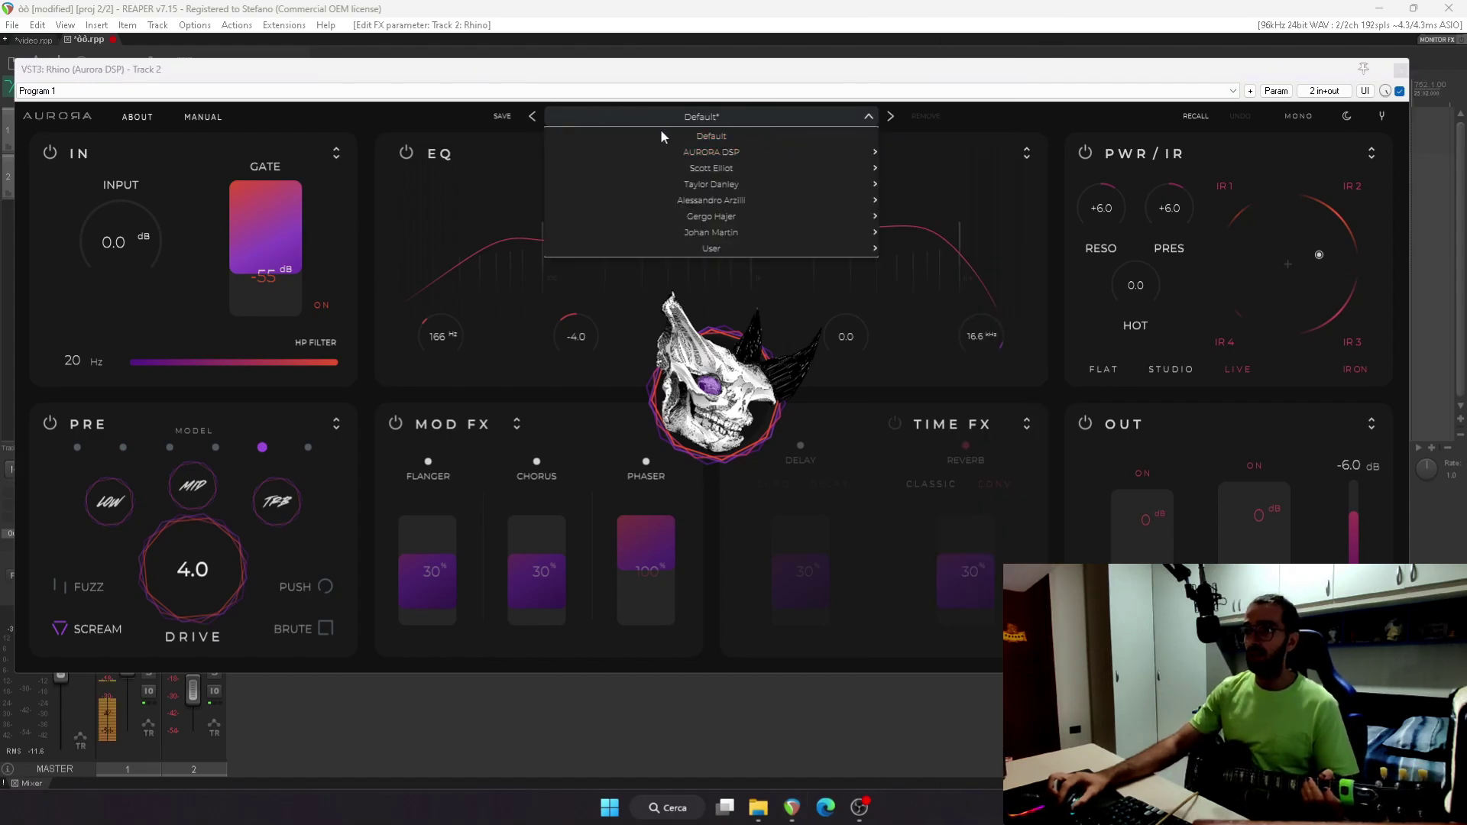
mouse_move(731, 158)
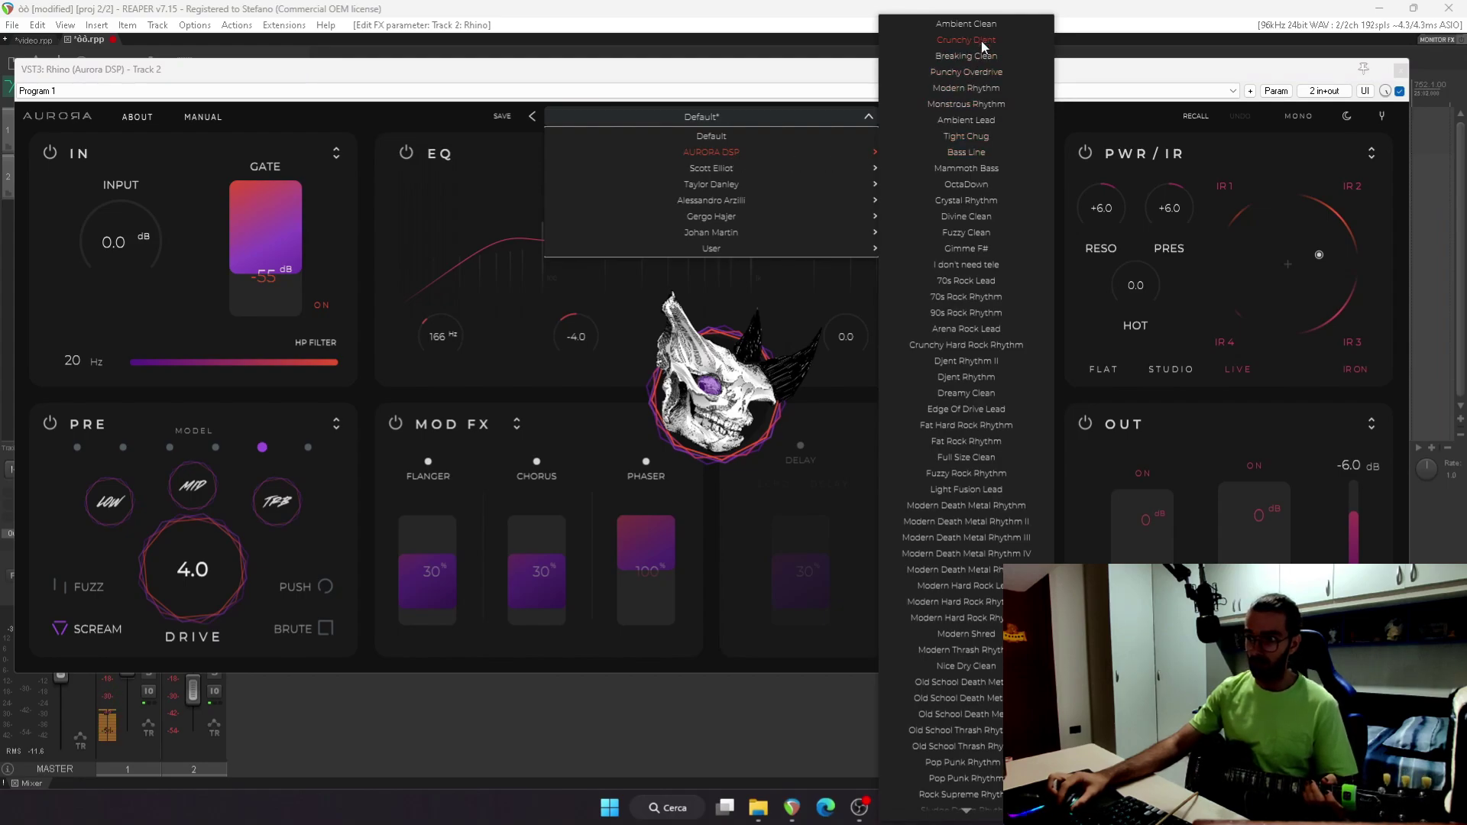
scroll(967, 417, "down", 3)
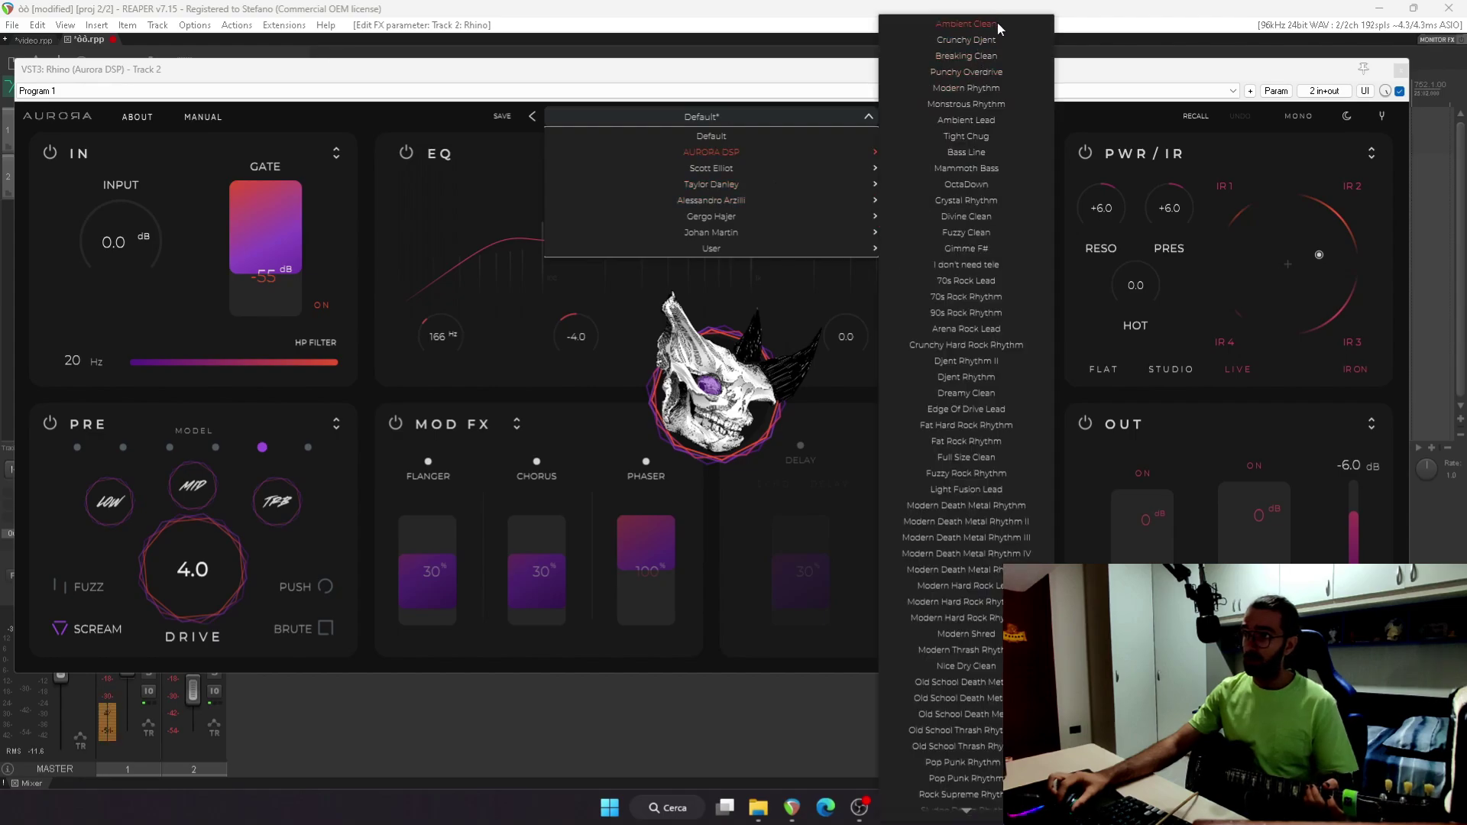
left_click(997, 24)
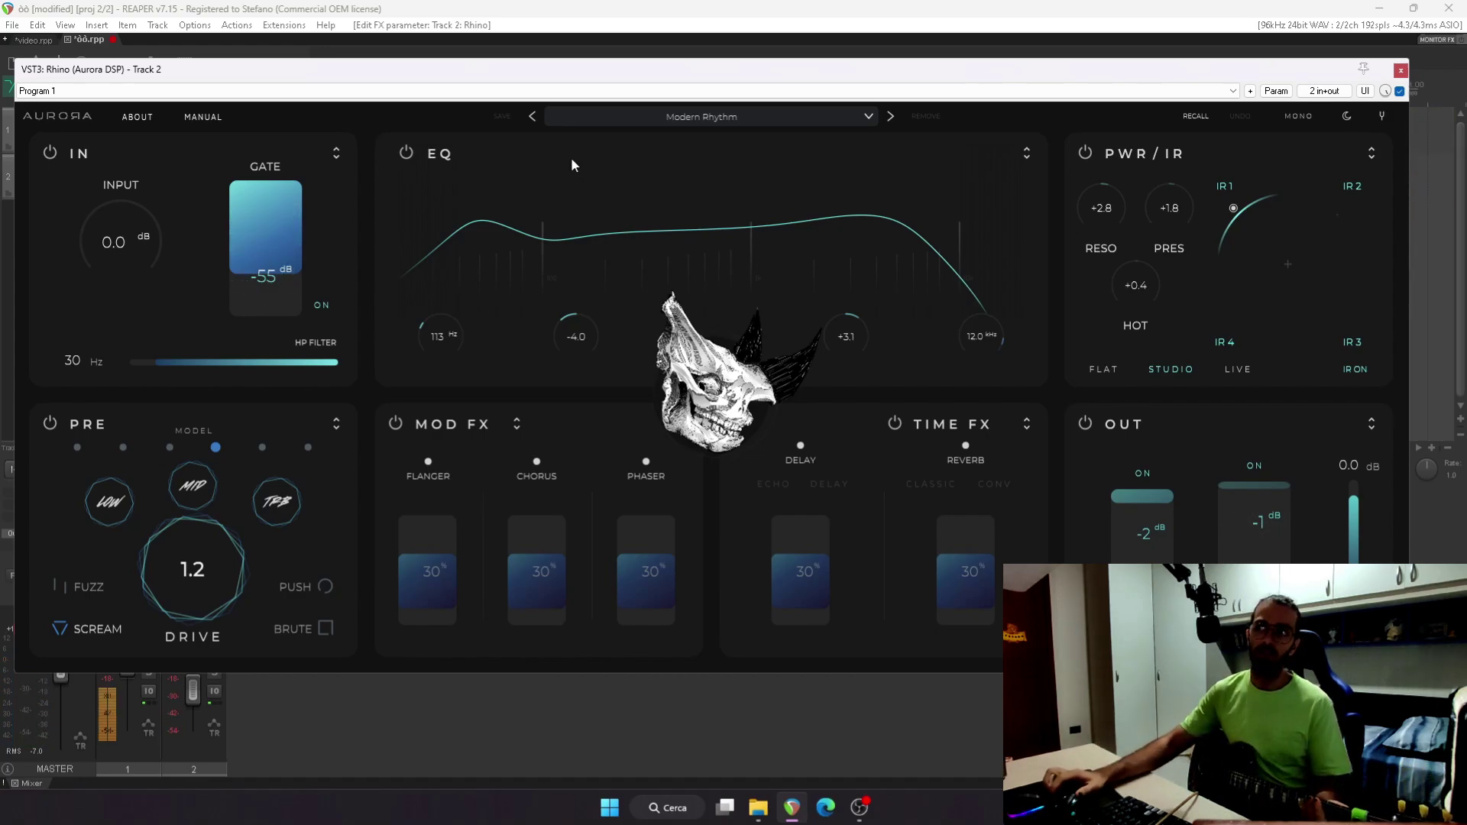
Step back through the AURORA DSP presets from Monstrous Rhythm to Punchy Overdrive
left_click(533, 116)
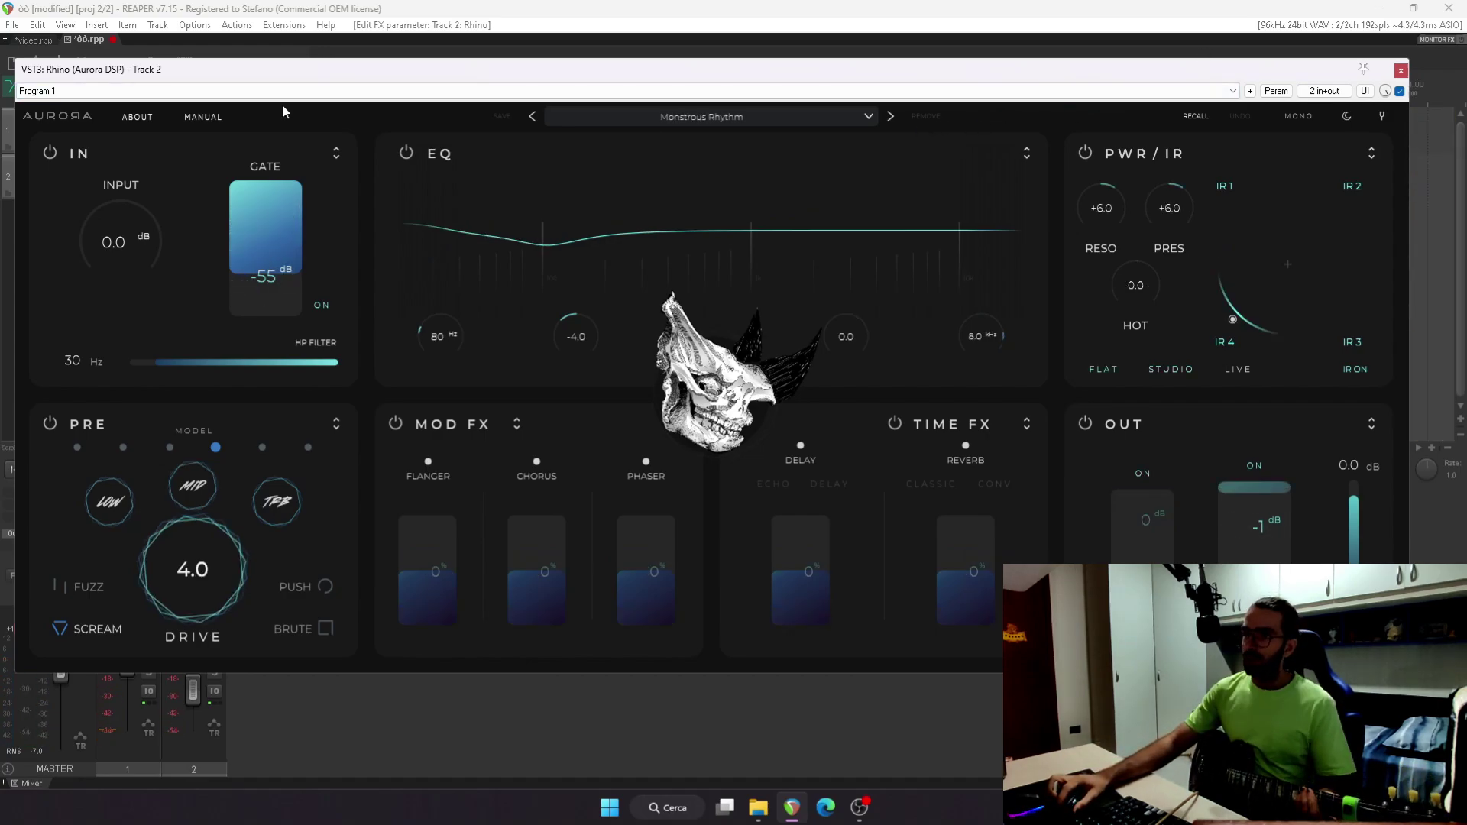
left_click(533, 117)
left_click(532, 116)
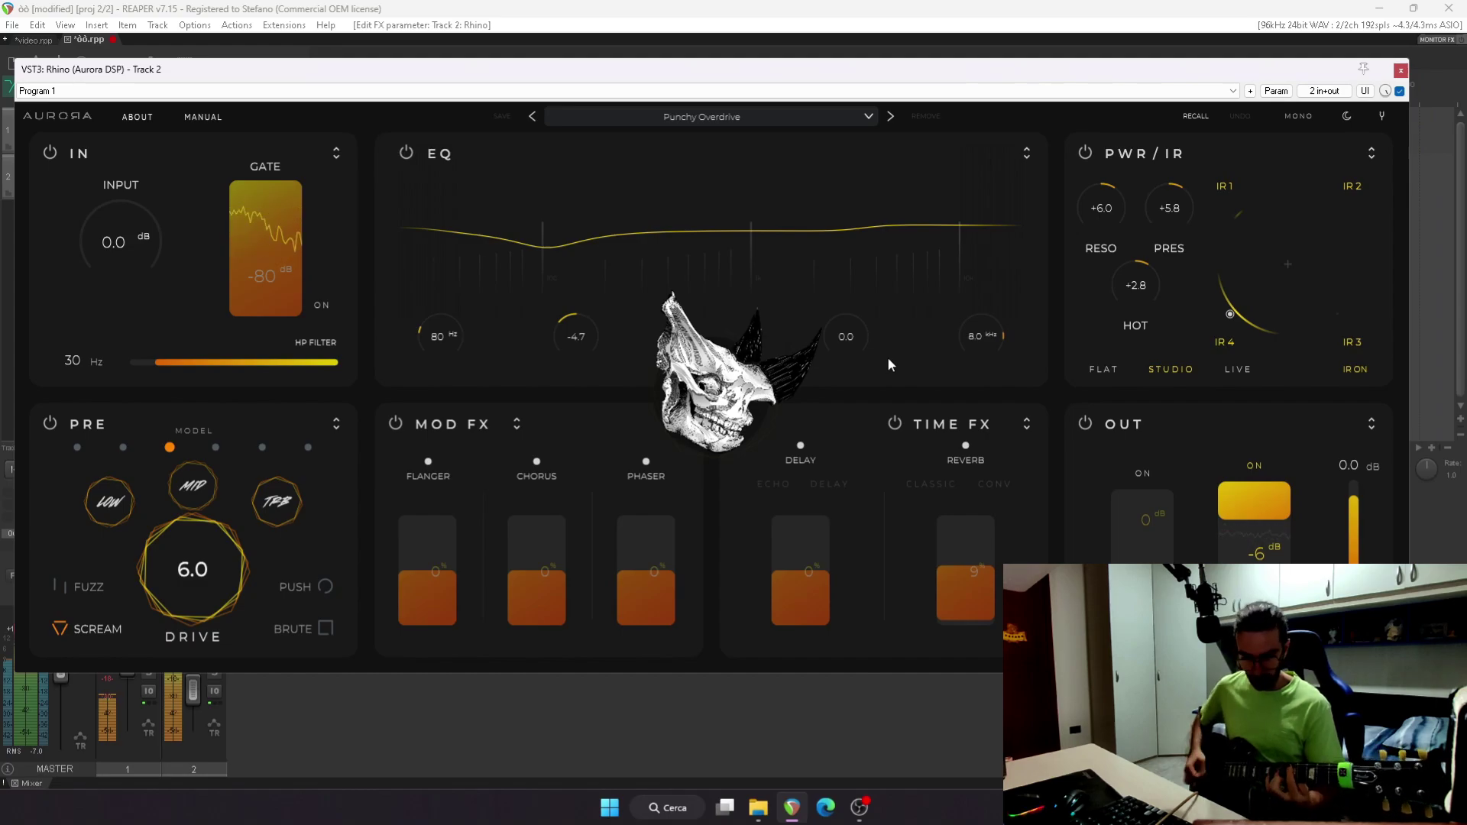
Step forward through the AURORA DSP presets from Monstrous Rhythm to Tight Chug, switching off the Time FX section on Ambient Lead
left_click(890, 117)
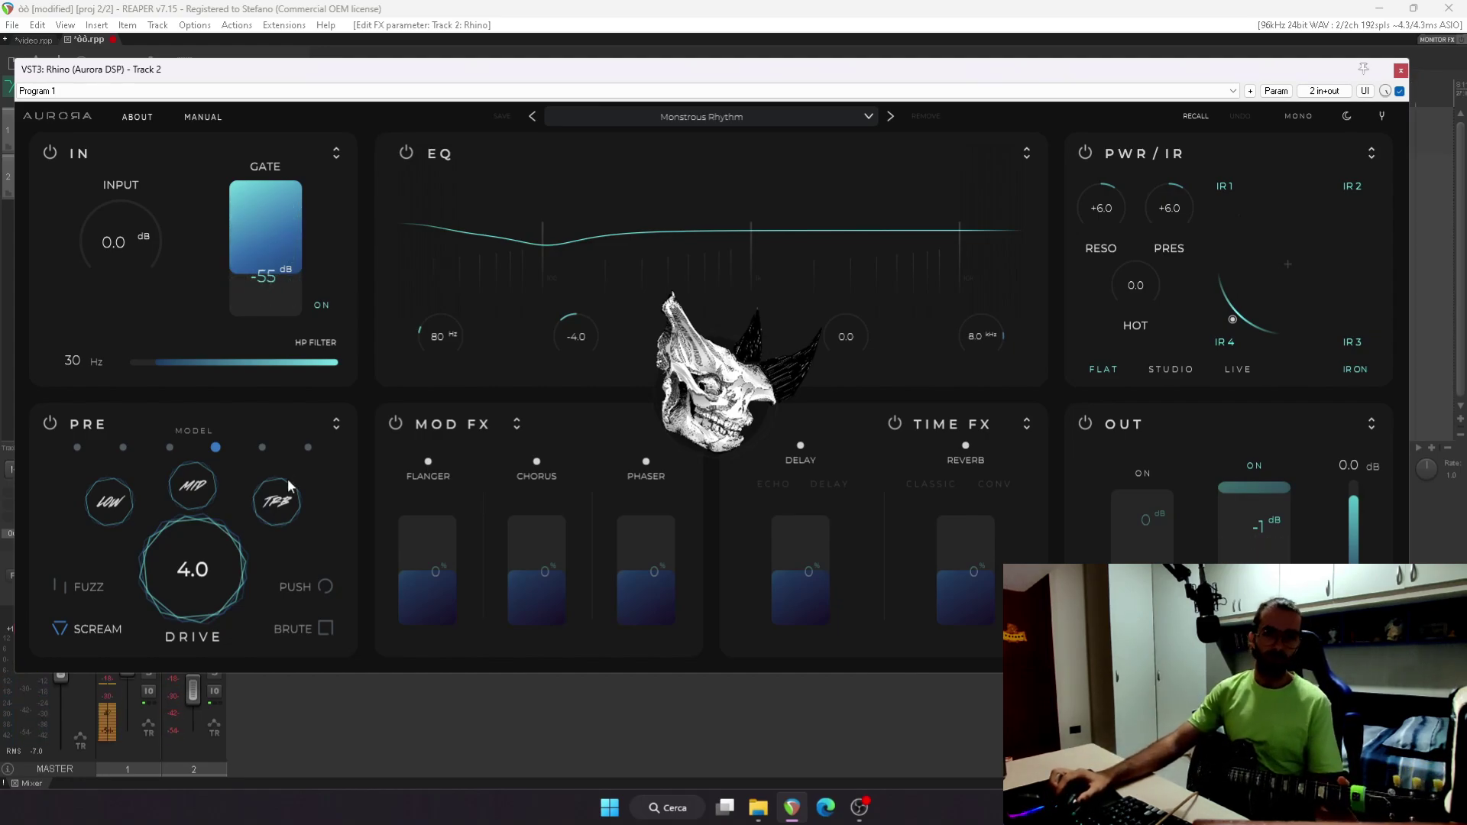
left_click(718, 454)
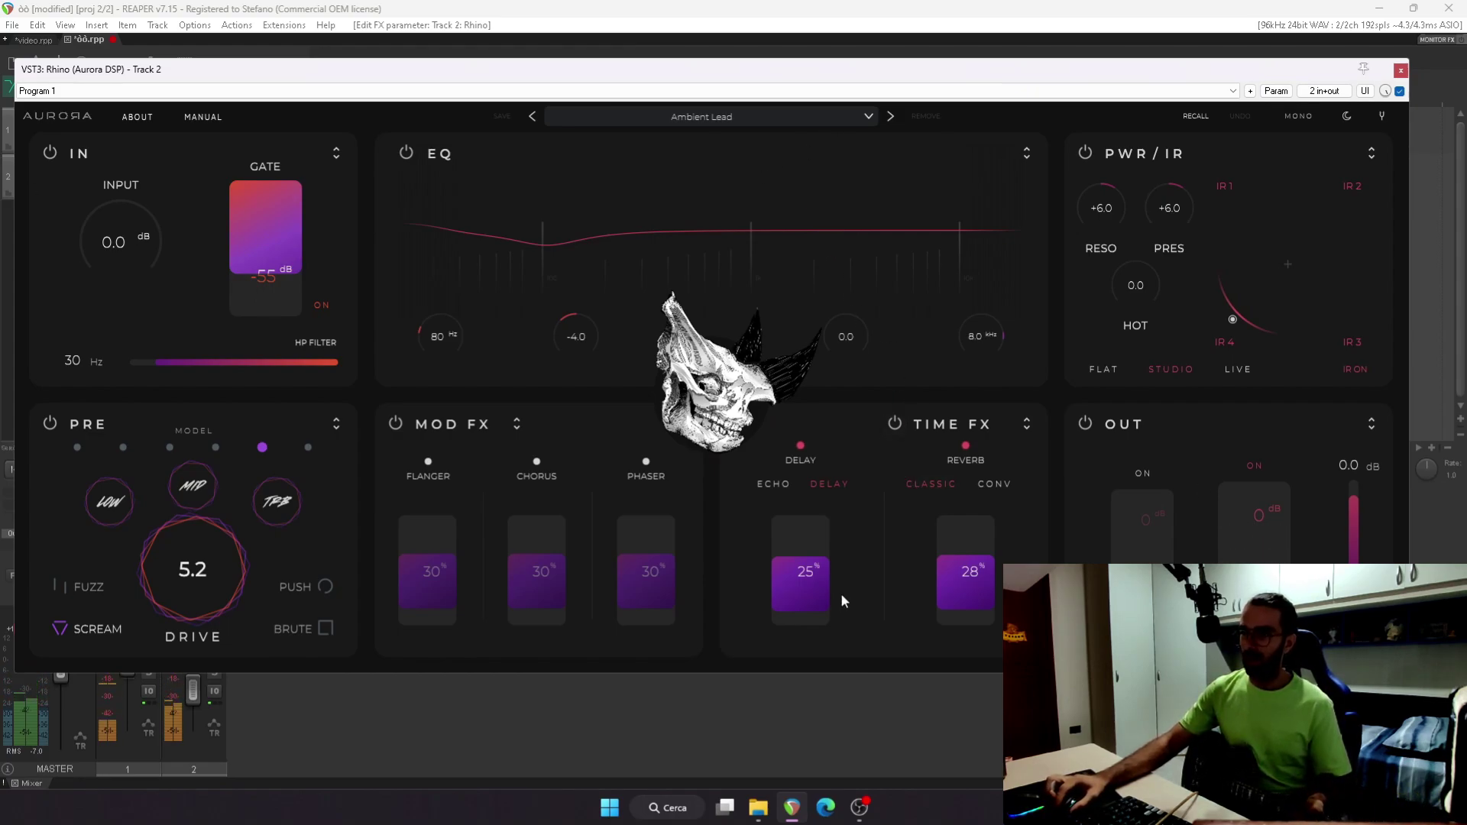
left_click(895, 423)
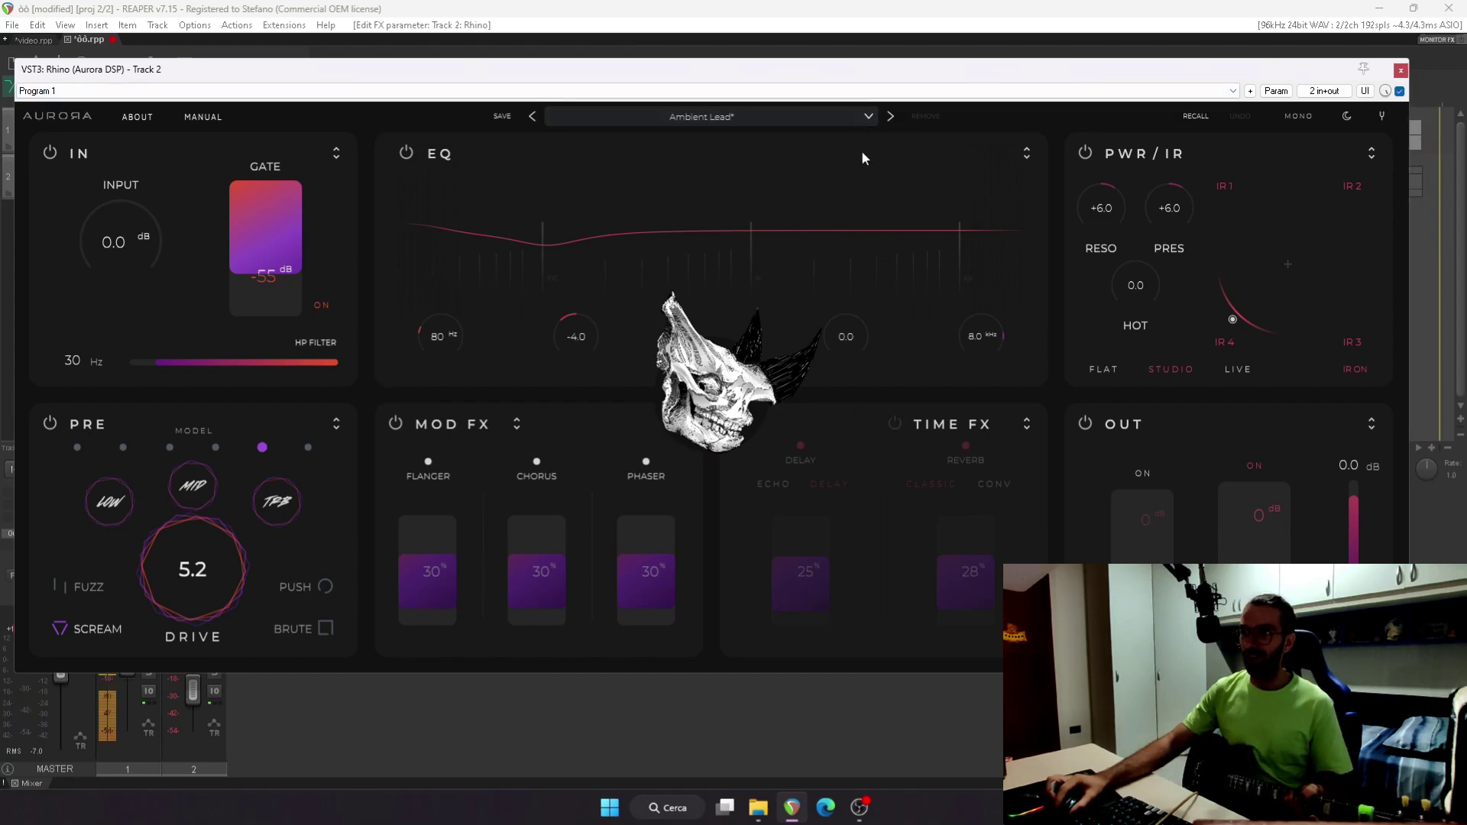
left_click(889, 118)
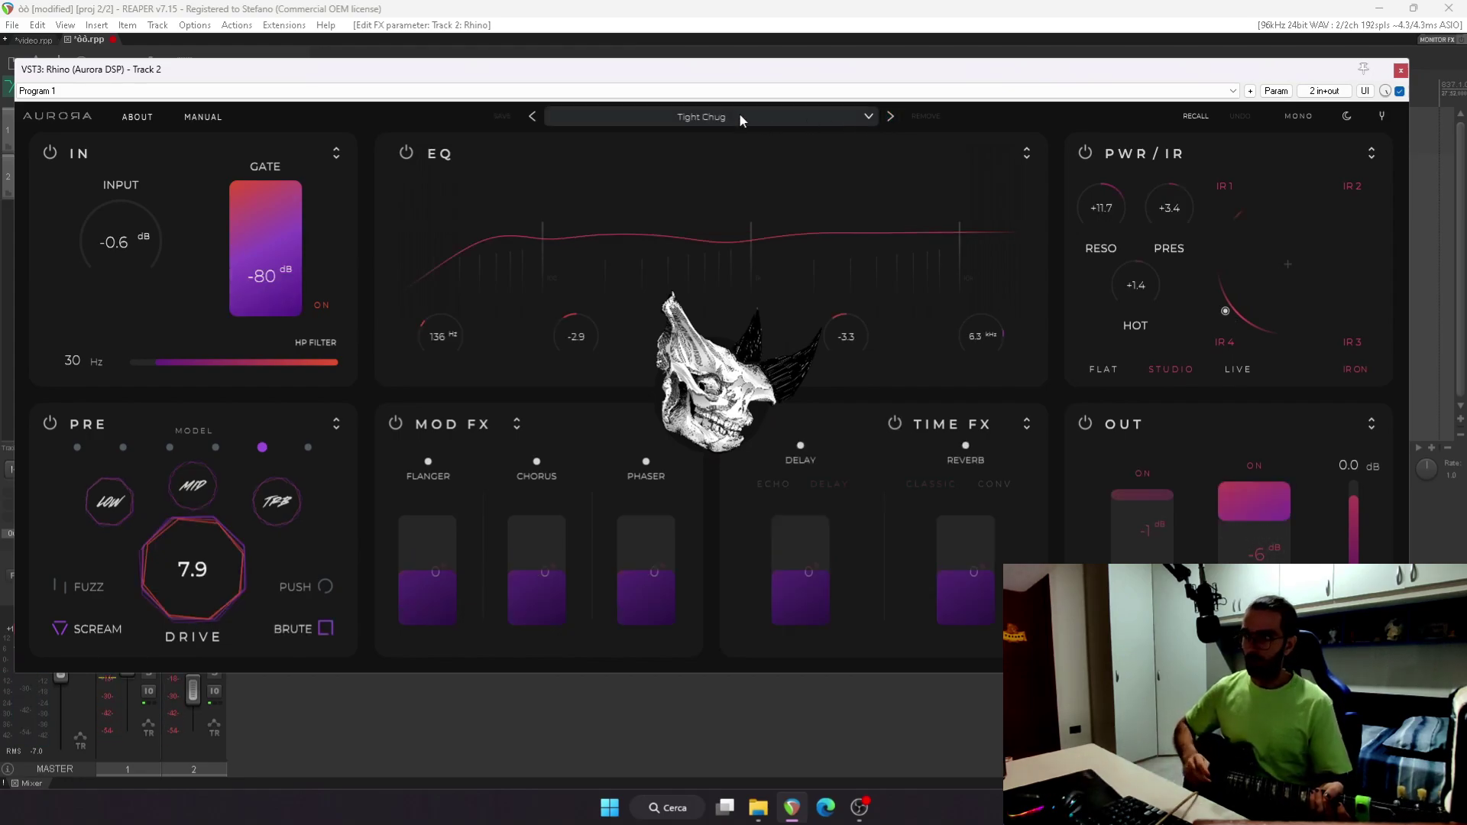
Lower the Mammoth Bass preset's output to -9.0 dB, then load Djent Rhythm and lower its output to -12.0 dB
left_click_drag(1354, 495, 1363, 520)
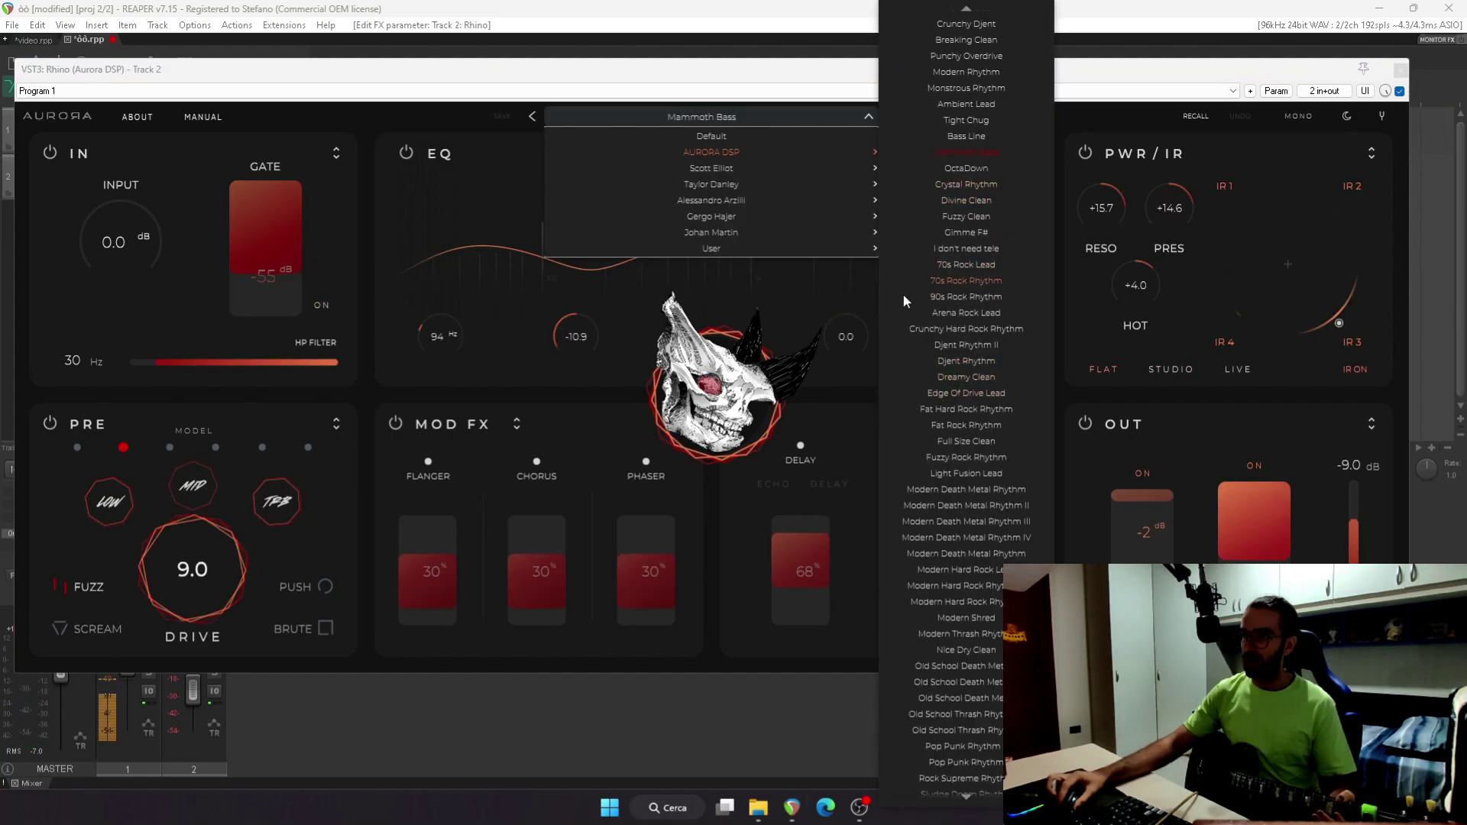
left_click(947, 360)
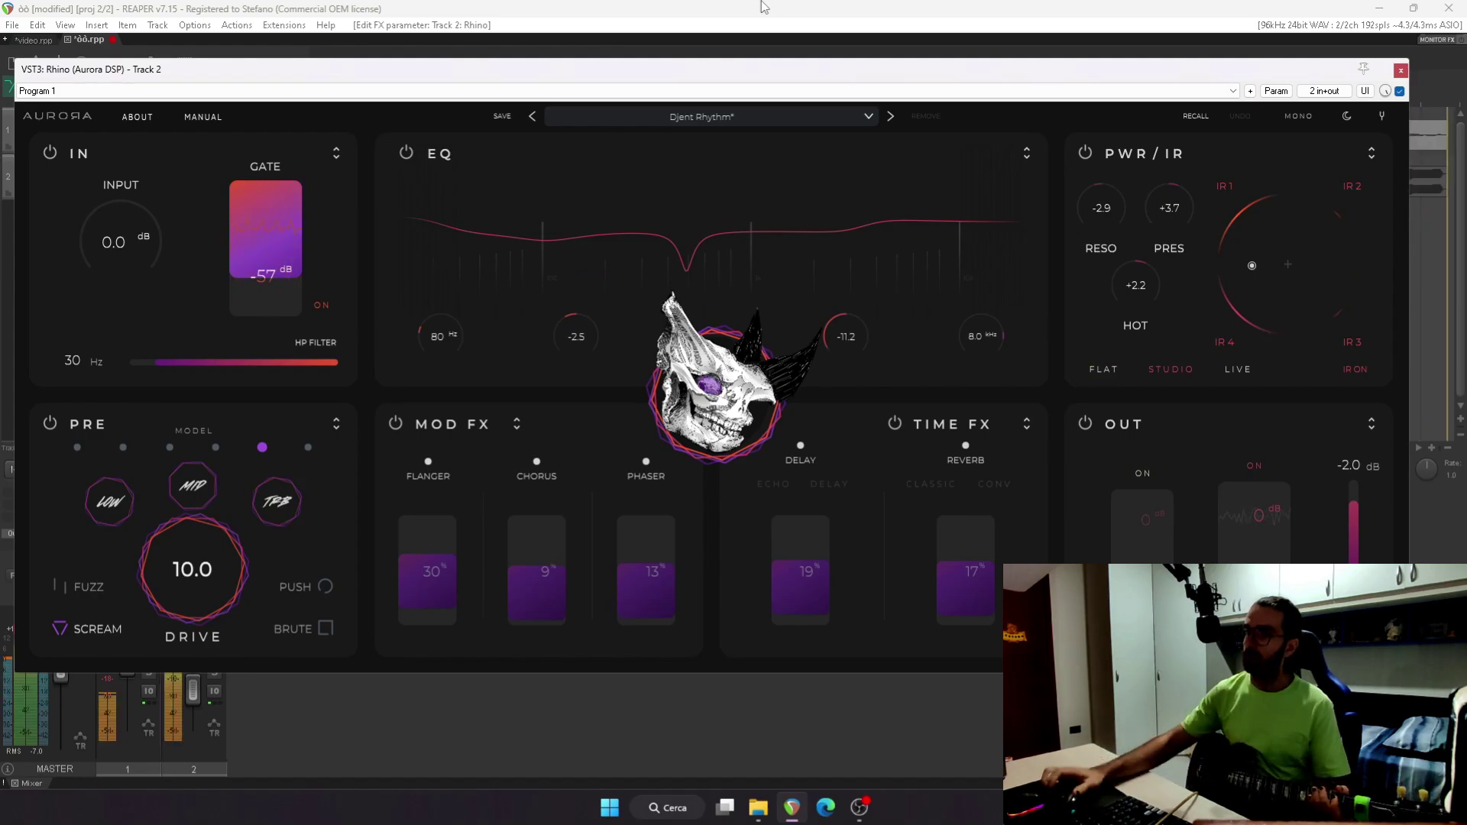
left_click_drag(1356, 524, 1355, 581)
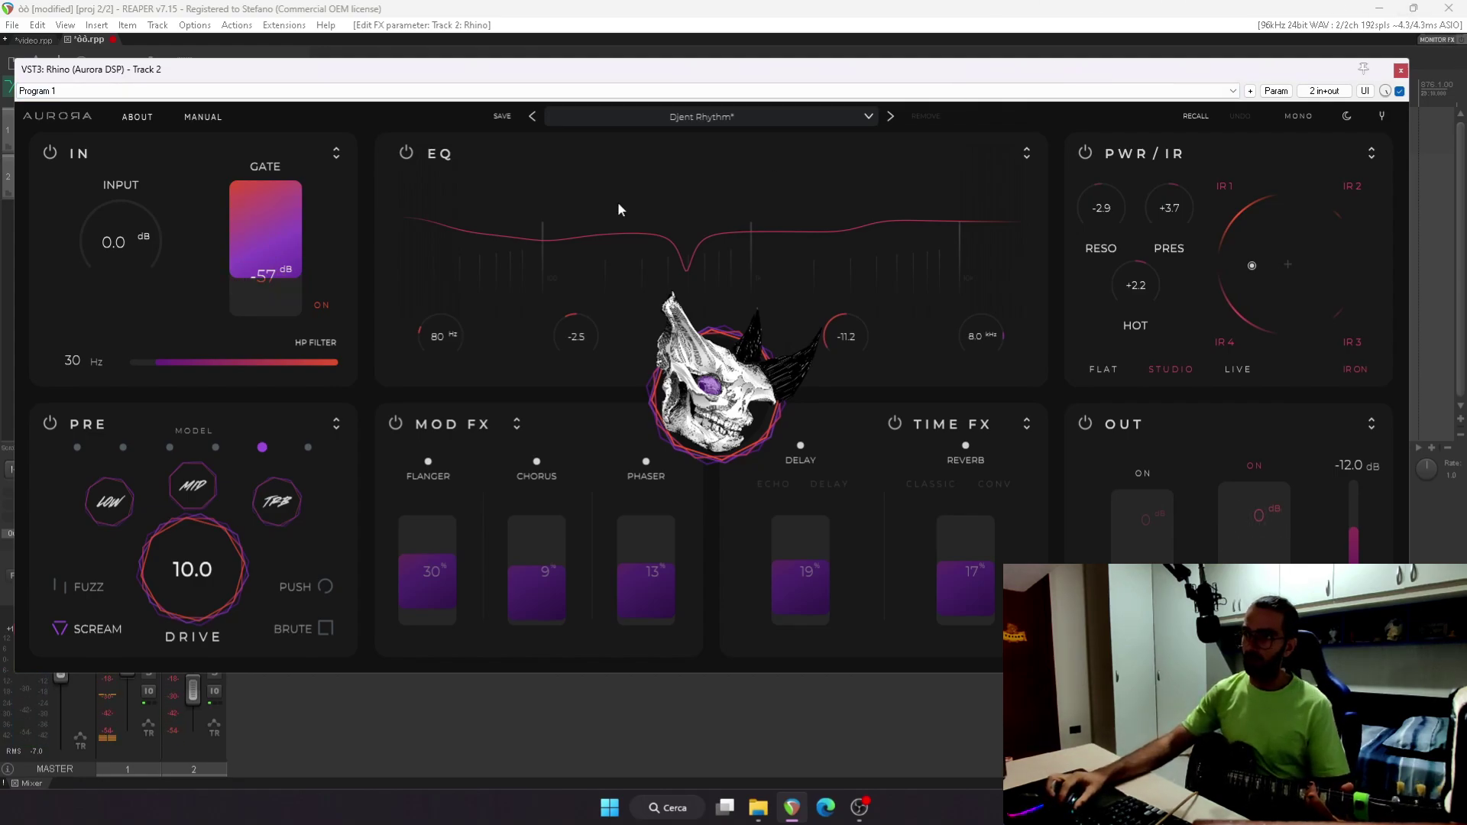
Try the AURORA DSP rock presets 70s Rock Rhythm, 90s Rock Rhythm and Arena Rock Lead one after another
left_click(701, 116)
mouse_move(871, 152)
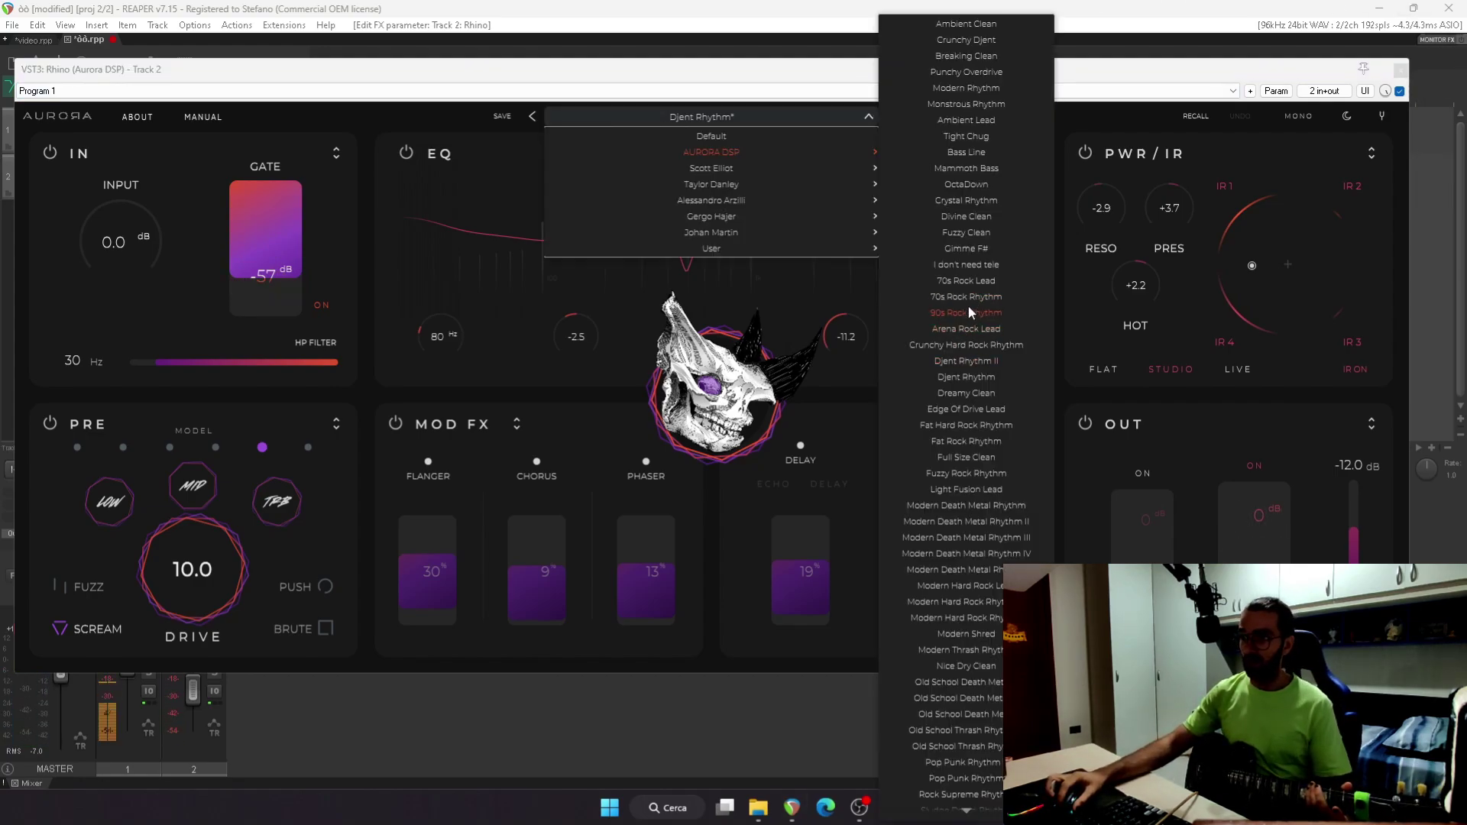
left_click(972, 298)
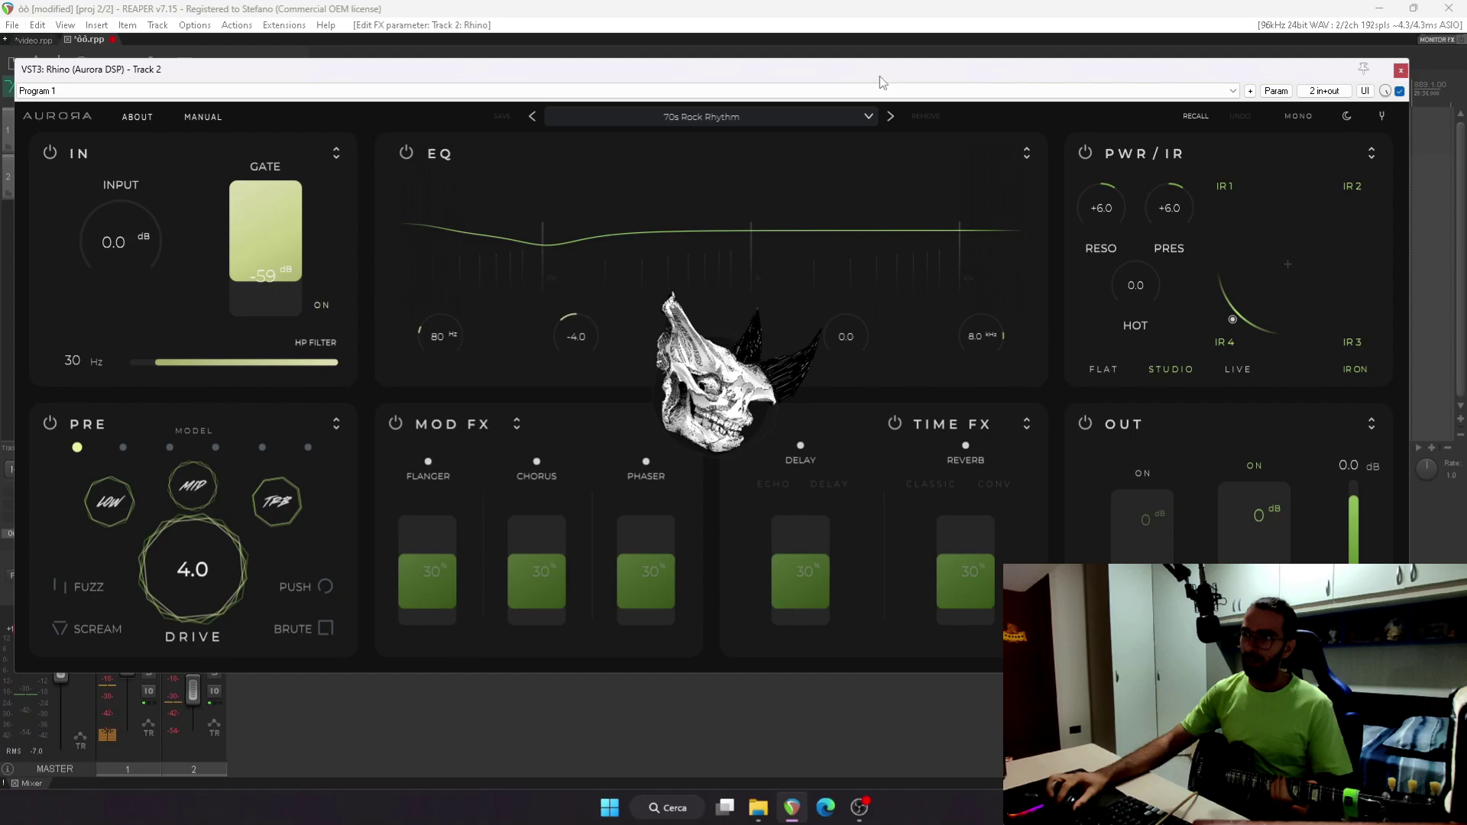
left_click(890, 116)
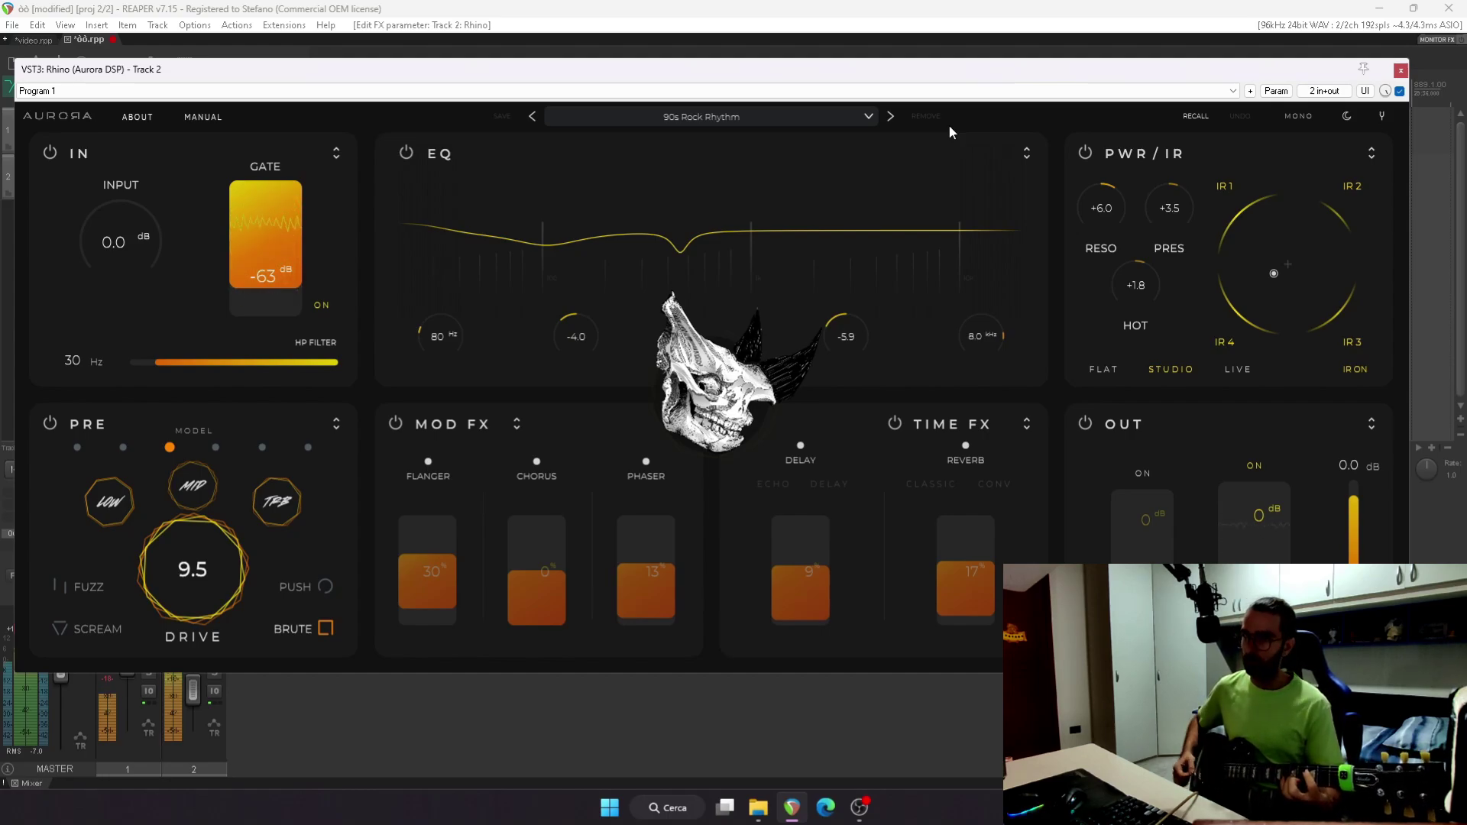
left_click(845, 117)
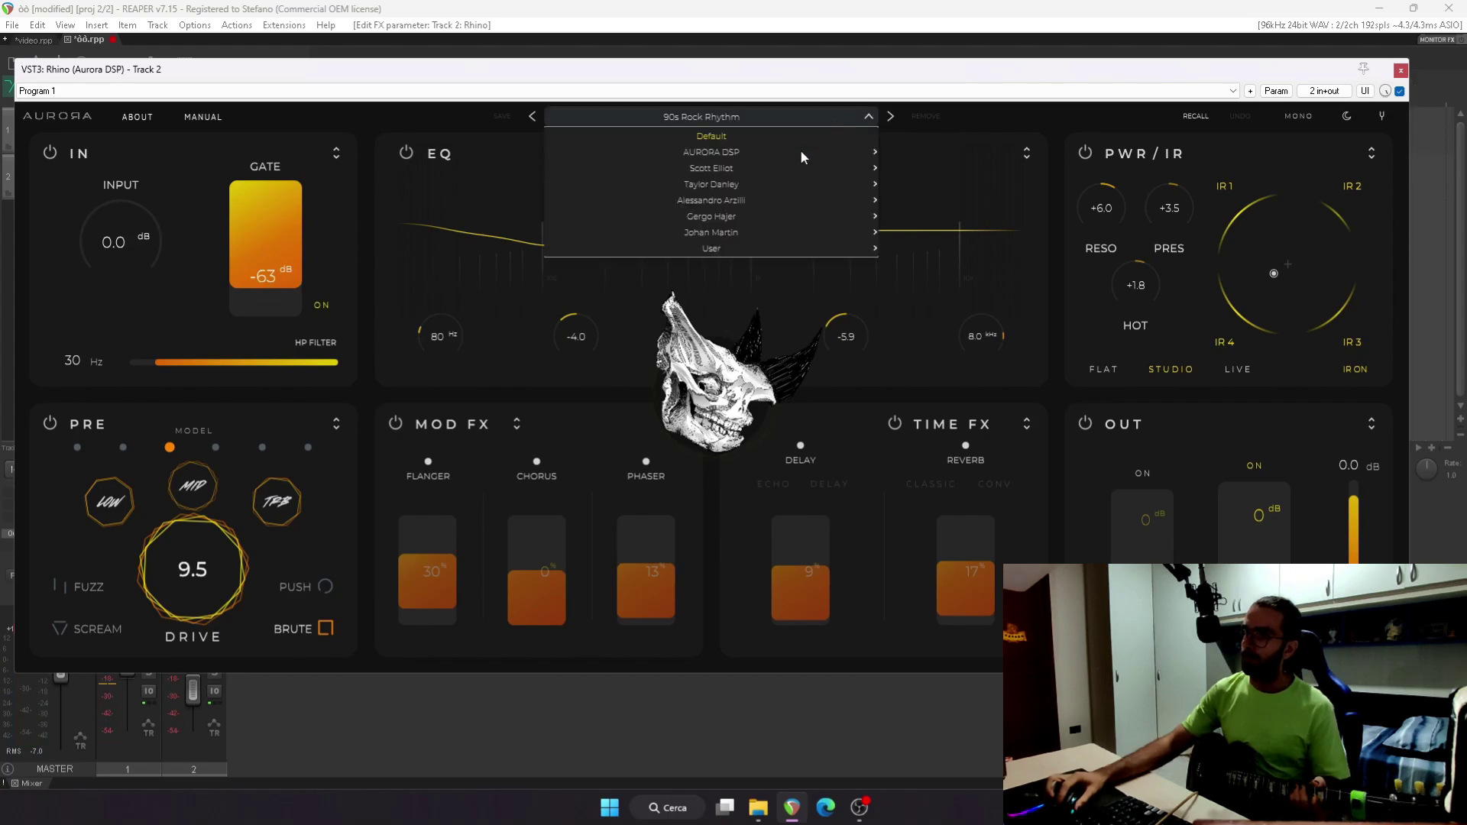
mouse_move(813, 157)
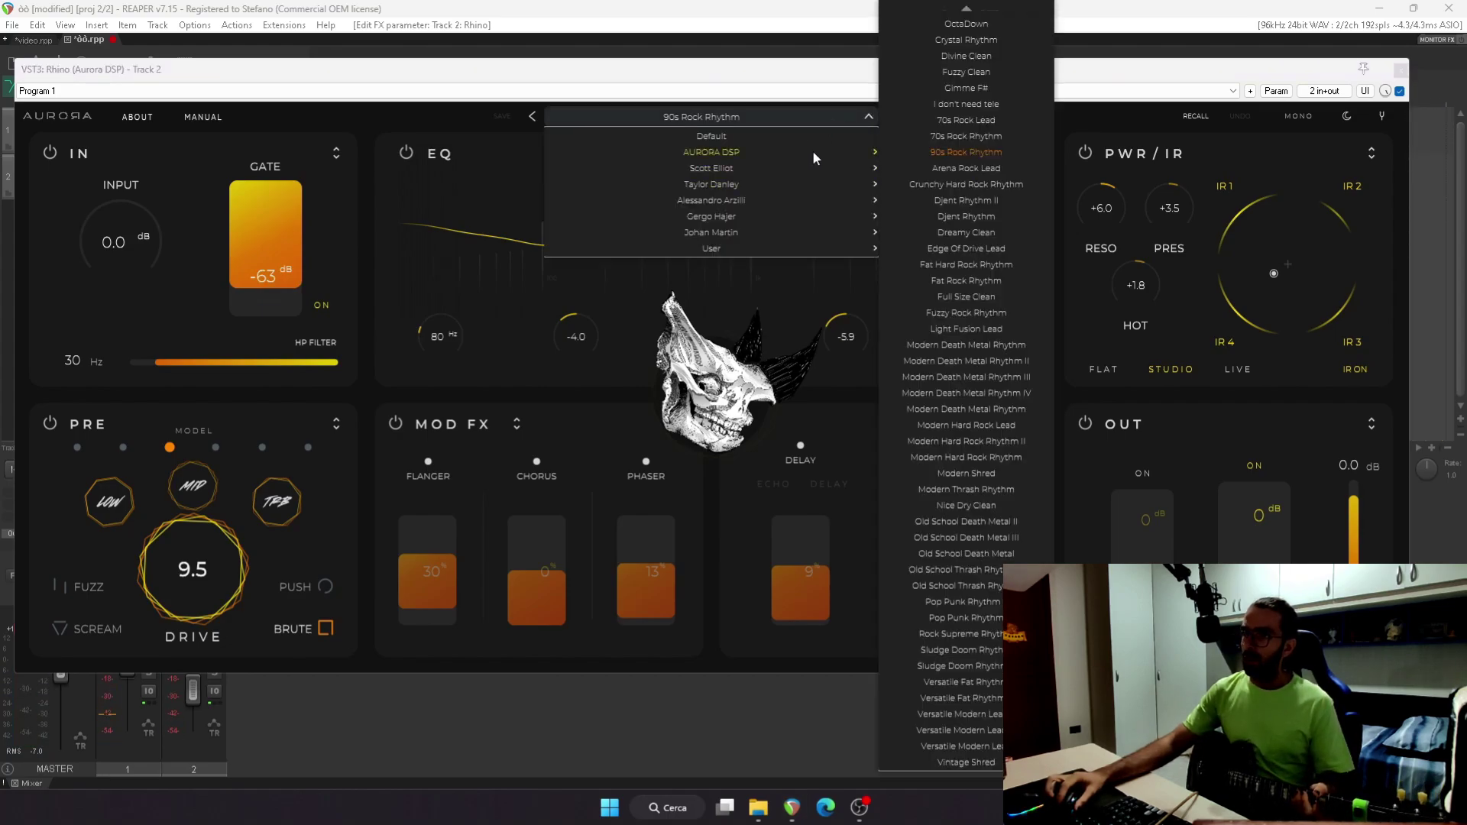
left_click(961, 169)
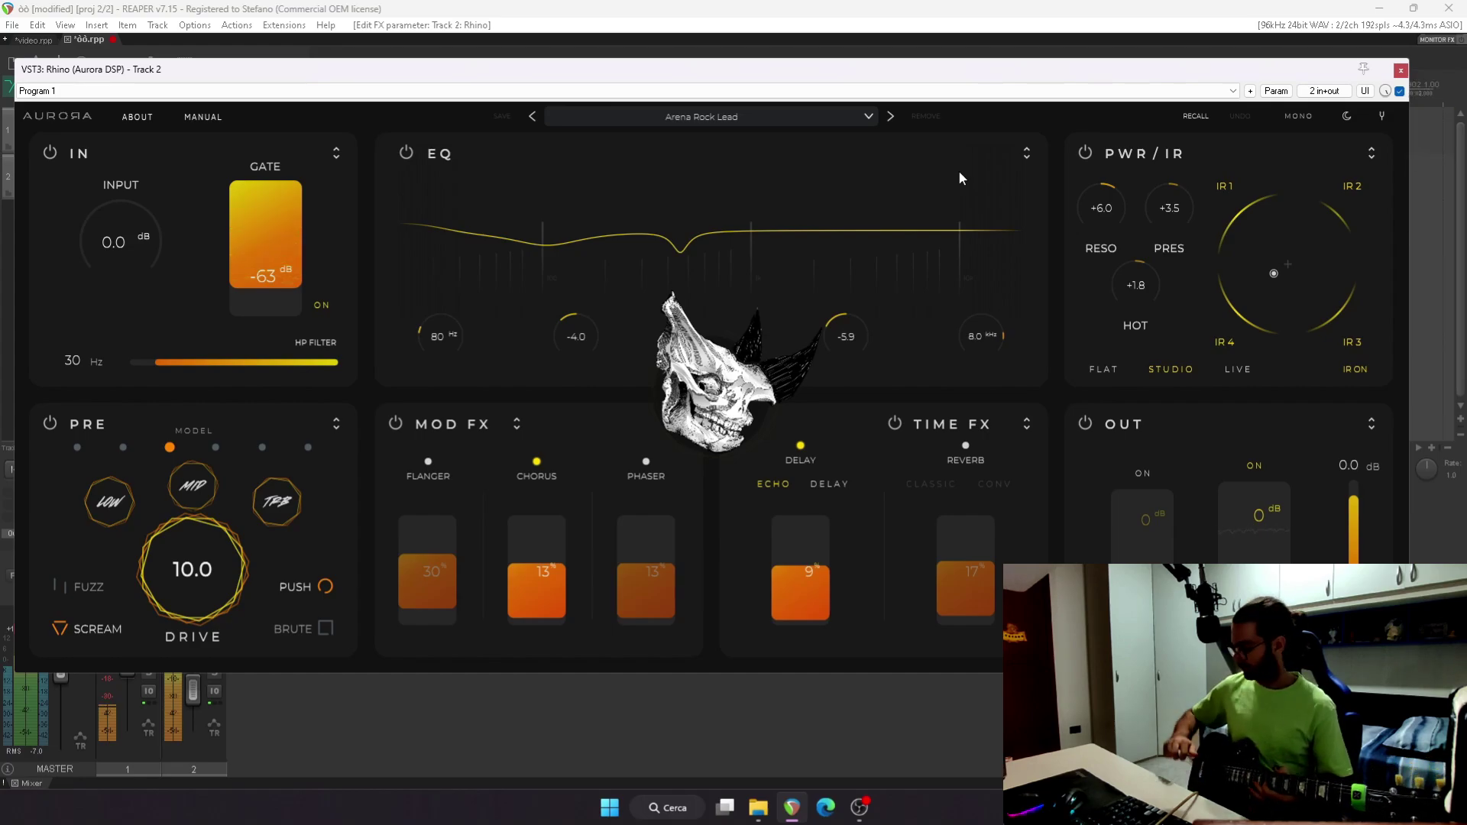
Load the Modern Death Metal Rhythm preset from the AURORA DSP bank and lower its output level to -7.0 dB
left_click(869, 116)
mouse_move(871, 152)
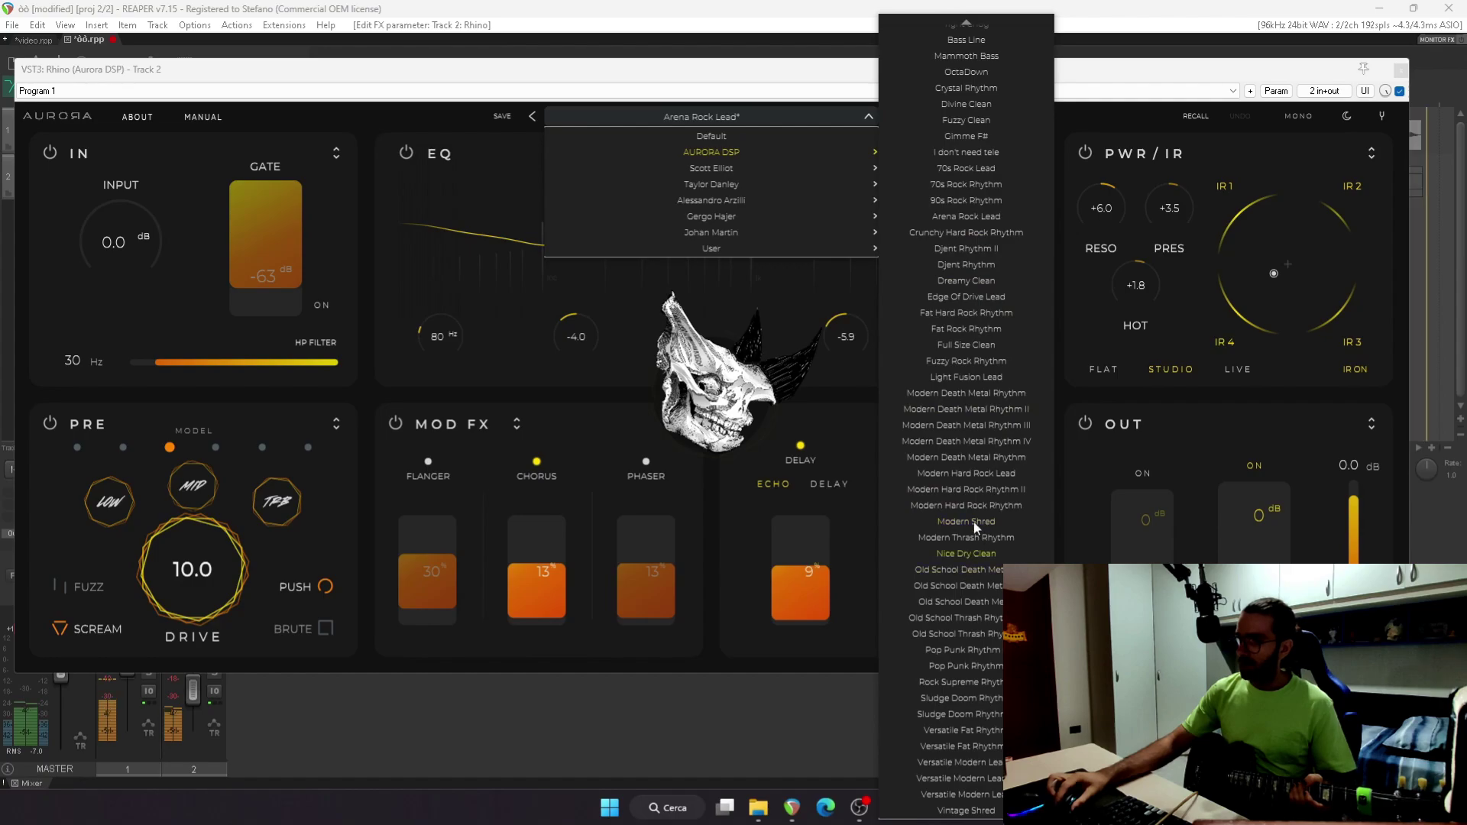
left_click(958, 392)
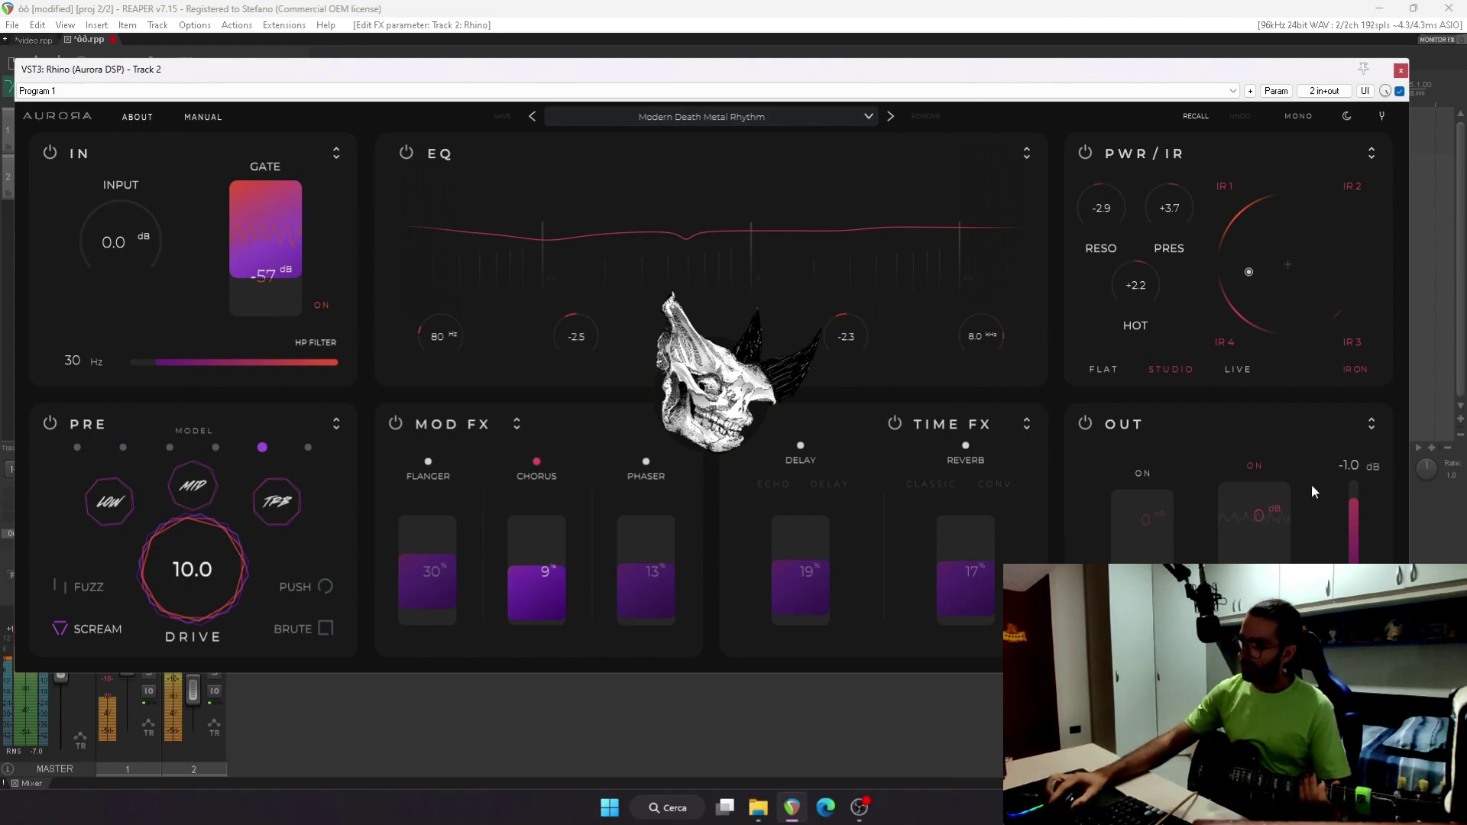
left_click_drag(1314, 491, 1314, 534)
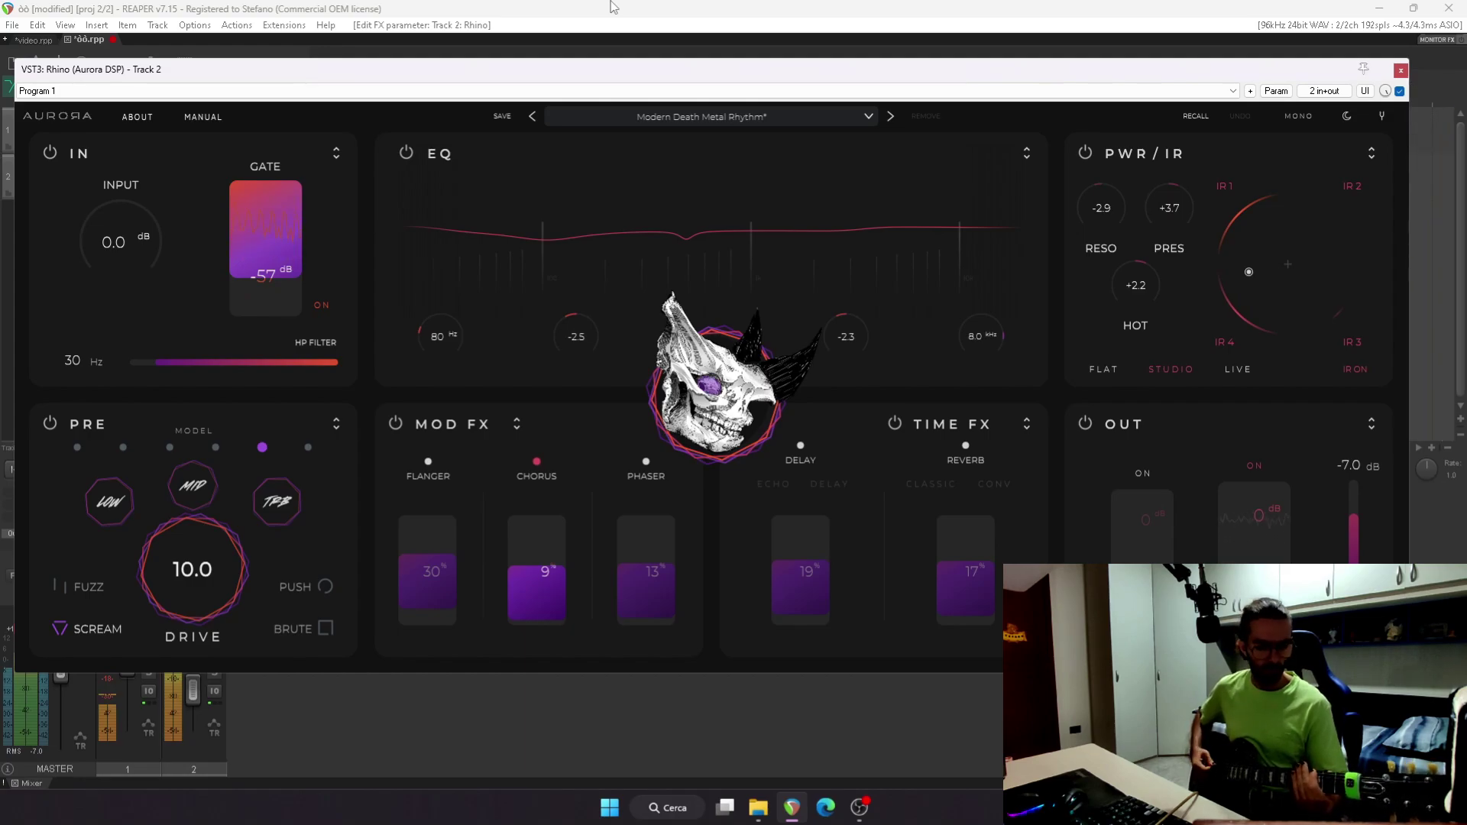
Load the AURORA DSP presets Old School Death Metal II, Edge Of Drive Lead, Versatile Modern Lead and Vintage Shred in turn
left_click(869, 116)
left_click(987, 575)
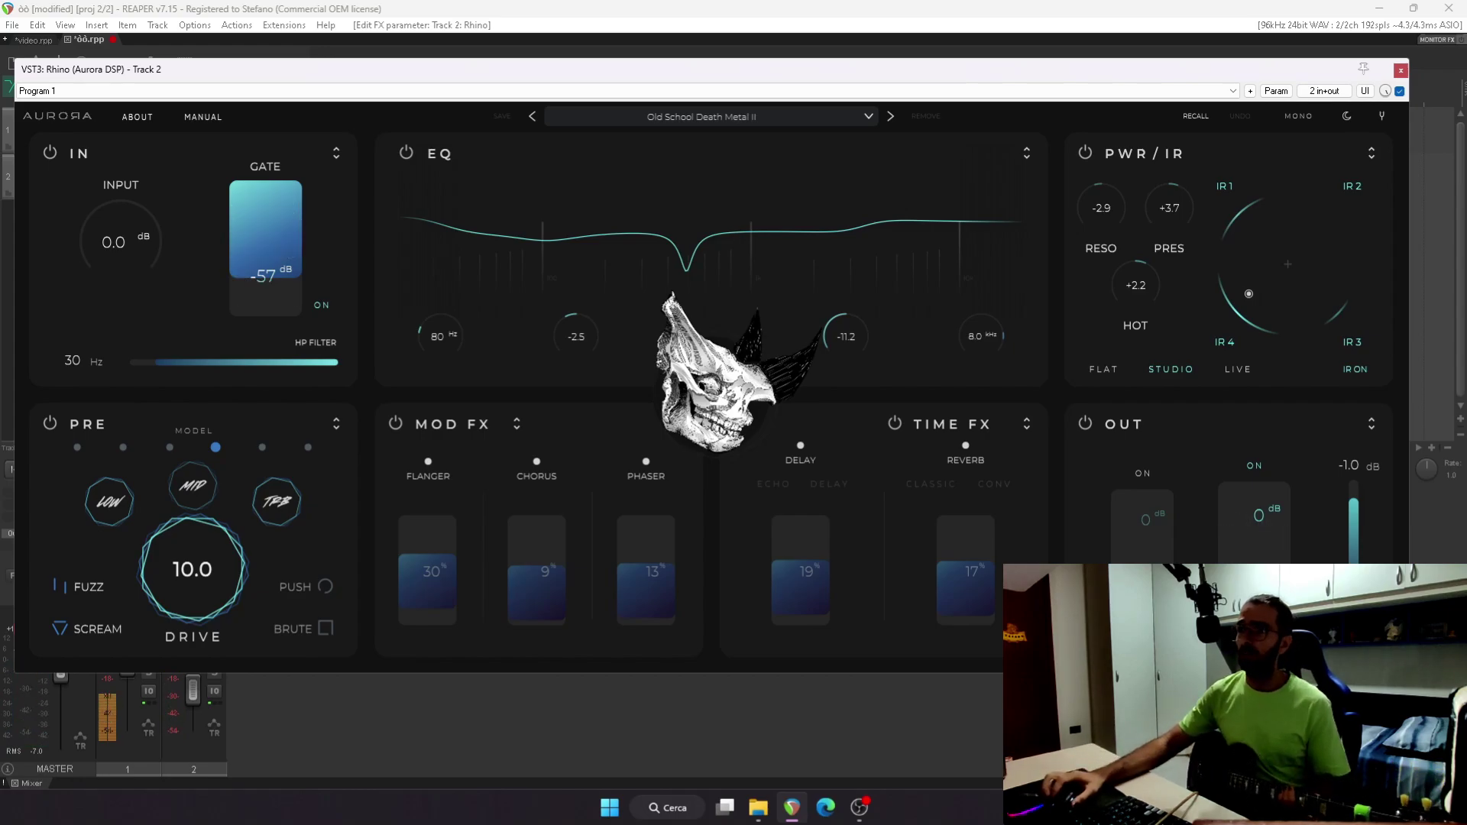
left_click(868, 116)
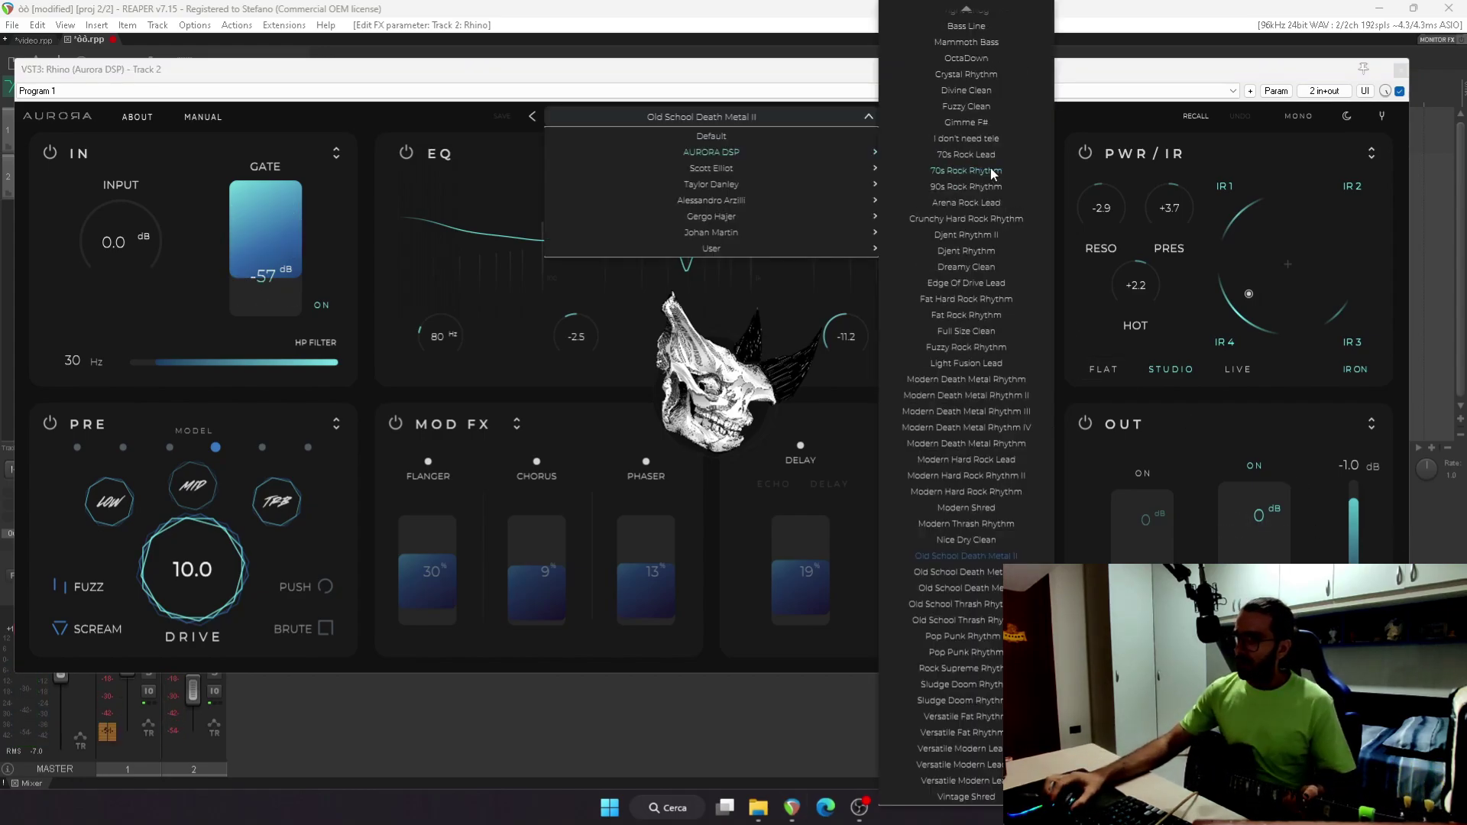
left_click(964, 284)
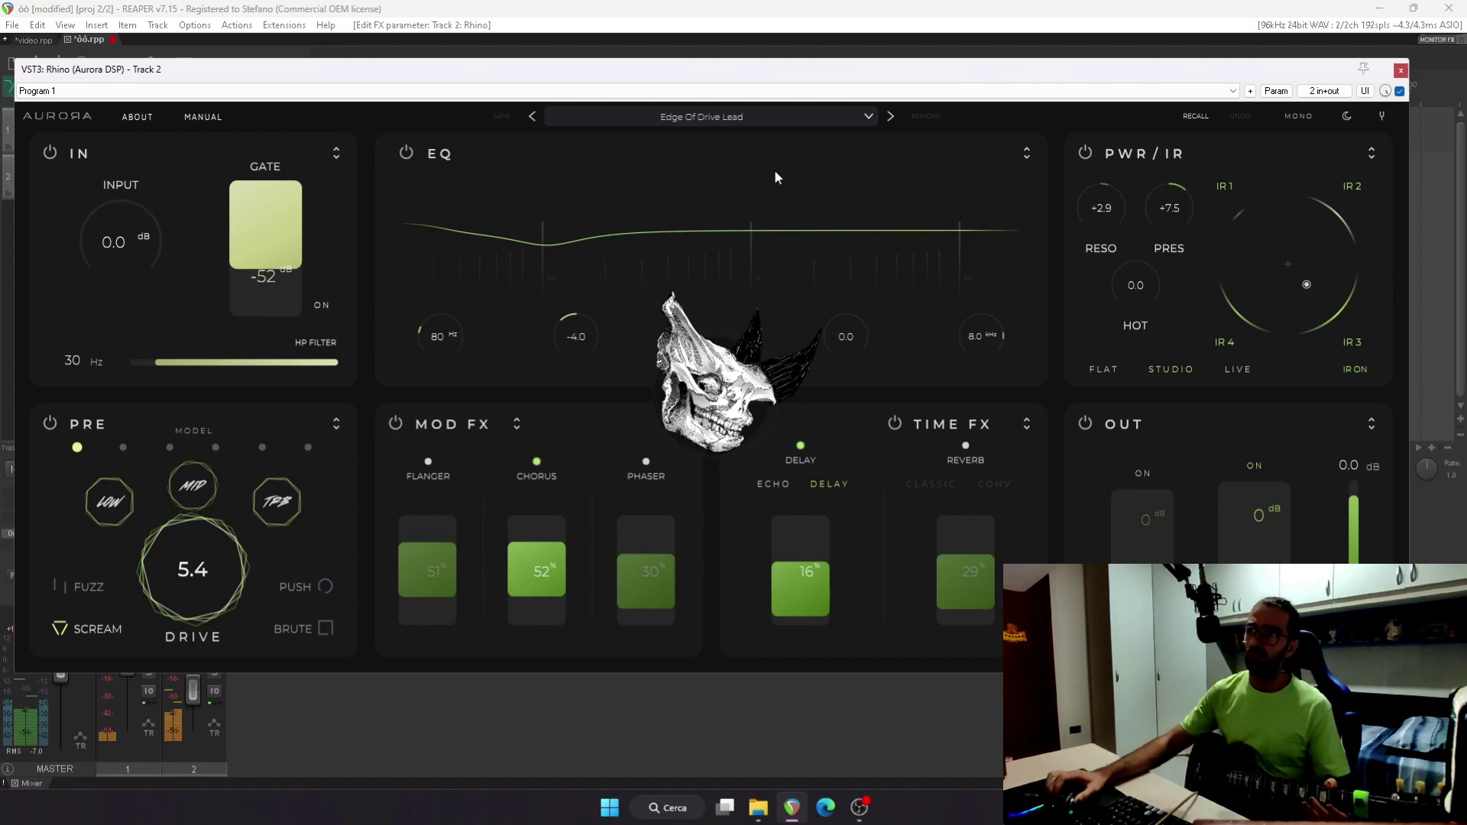
left_click(764, 116)
left_click(991, 780)
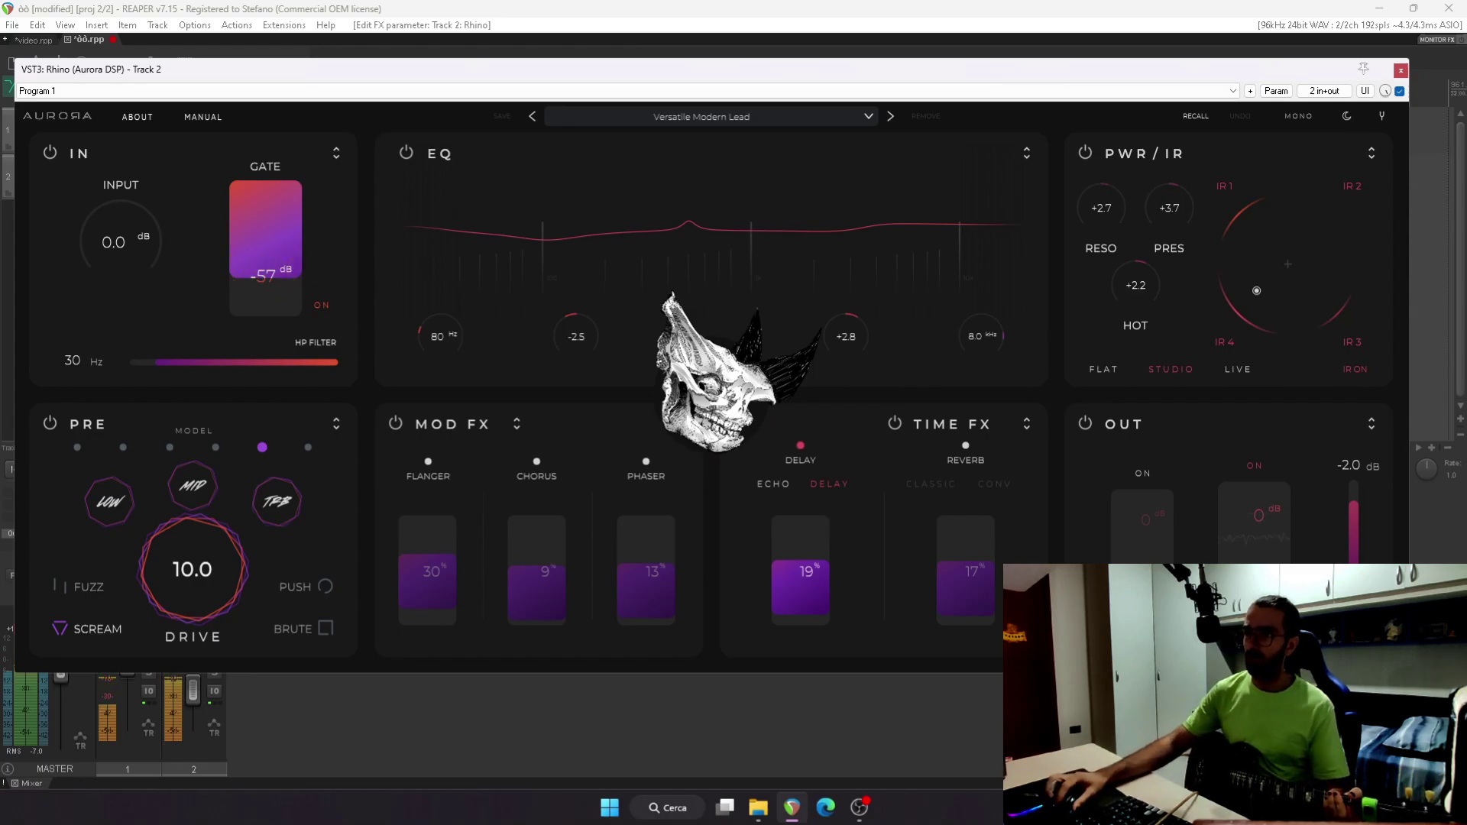
left_click(644, 111)
left_click(688, 153)
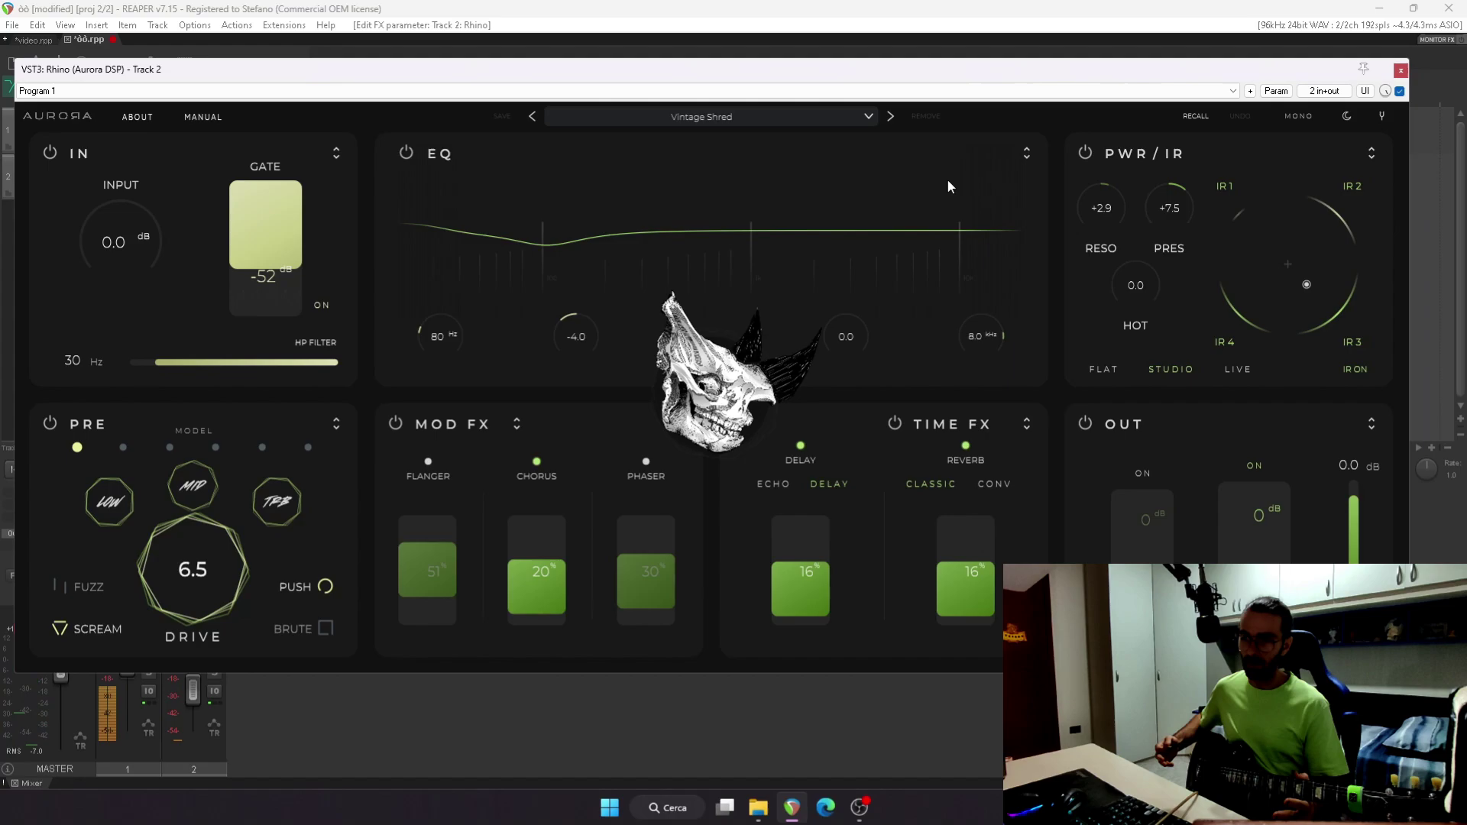
Browse the artist preset banks, load the Clangy preset and lower its output level to -8.0 dB
left_click(868, 116)
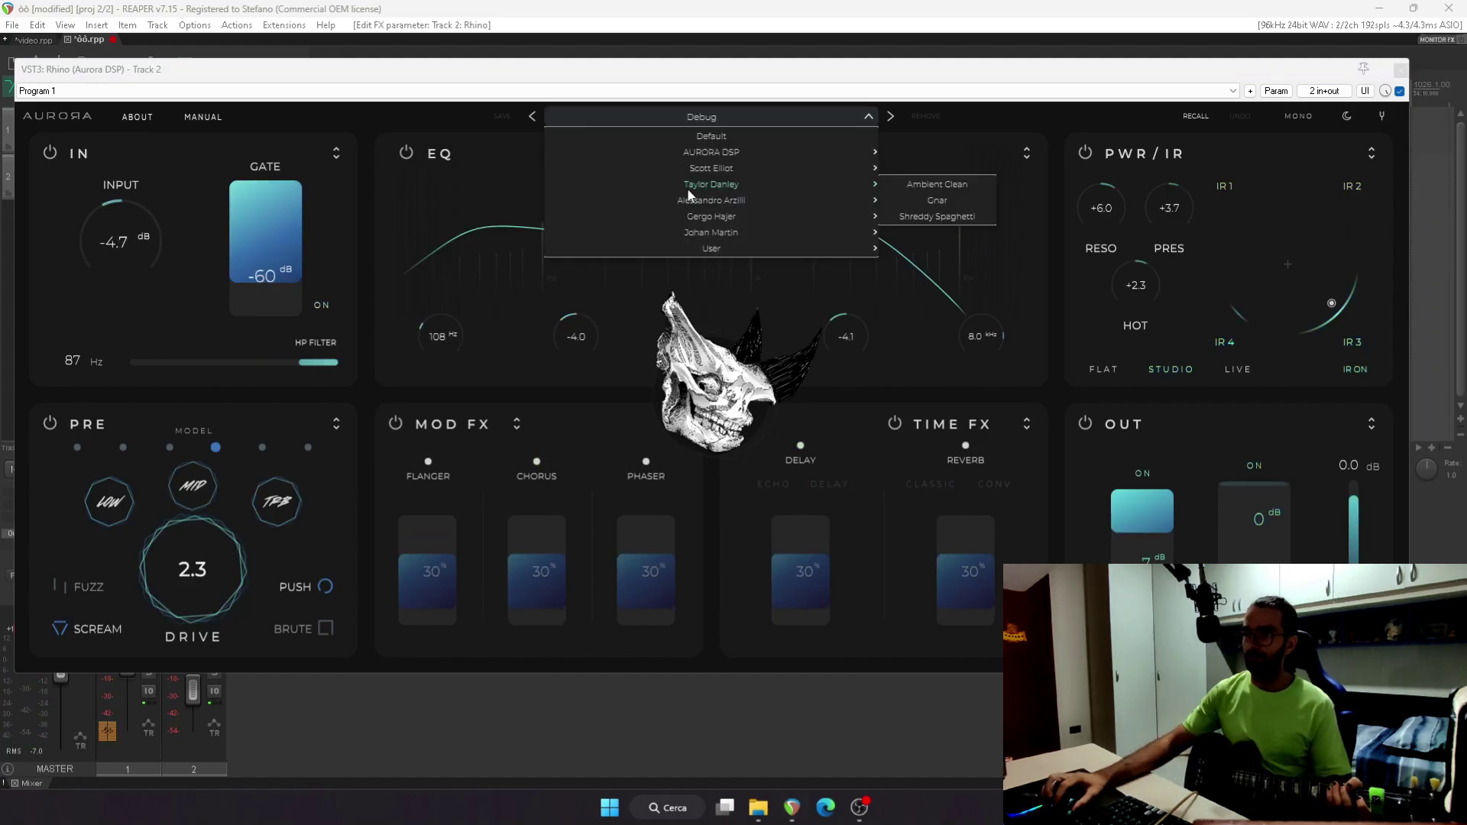
mouse_move(609, 151)
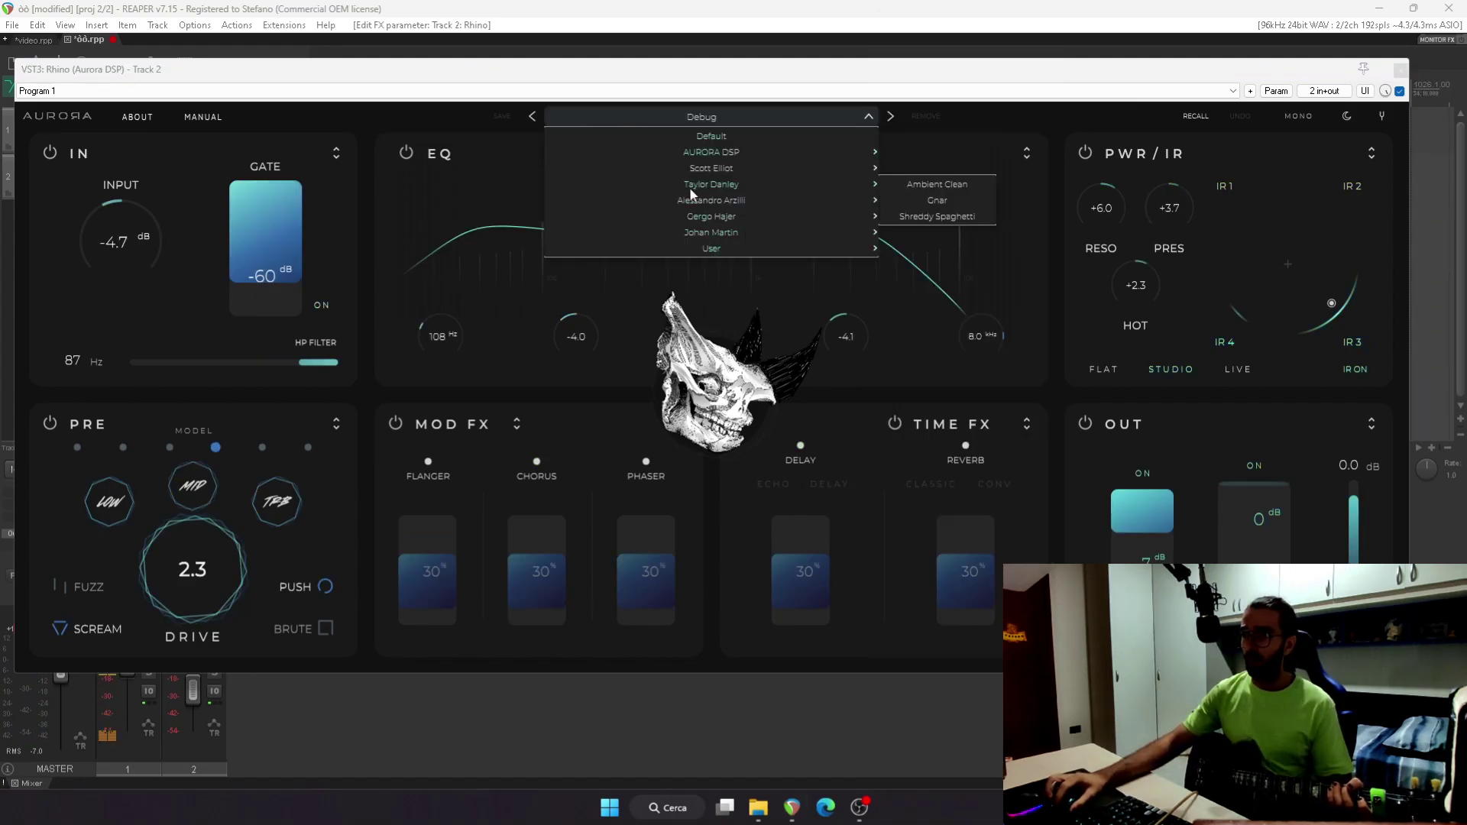
mouse_move(706, 203)
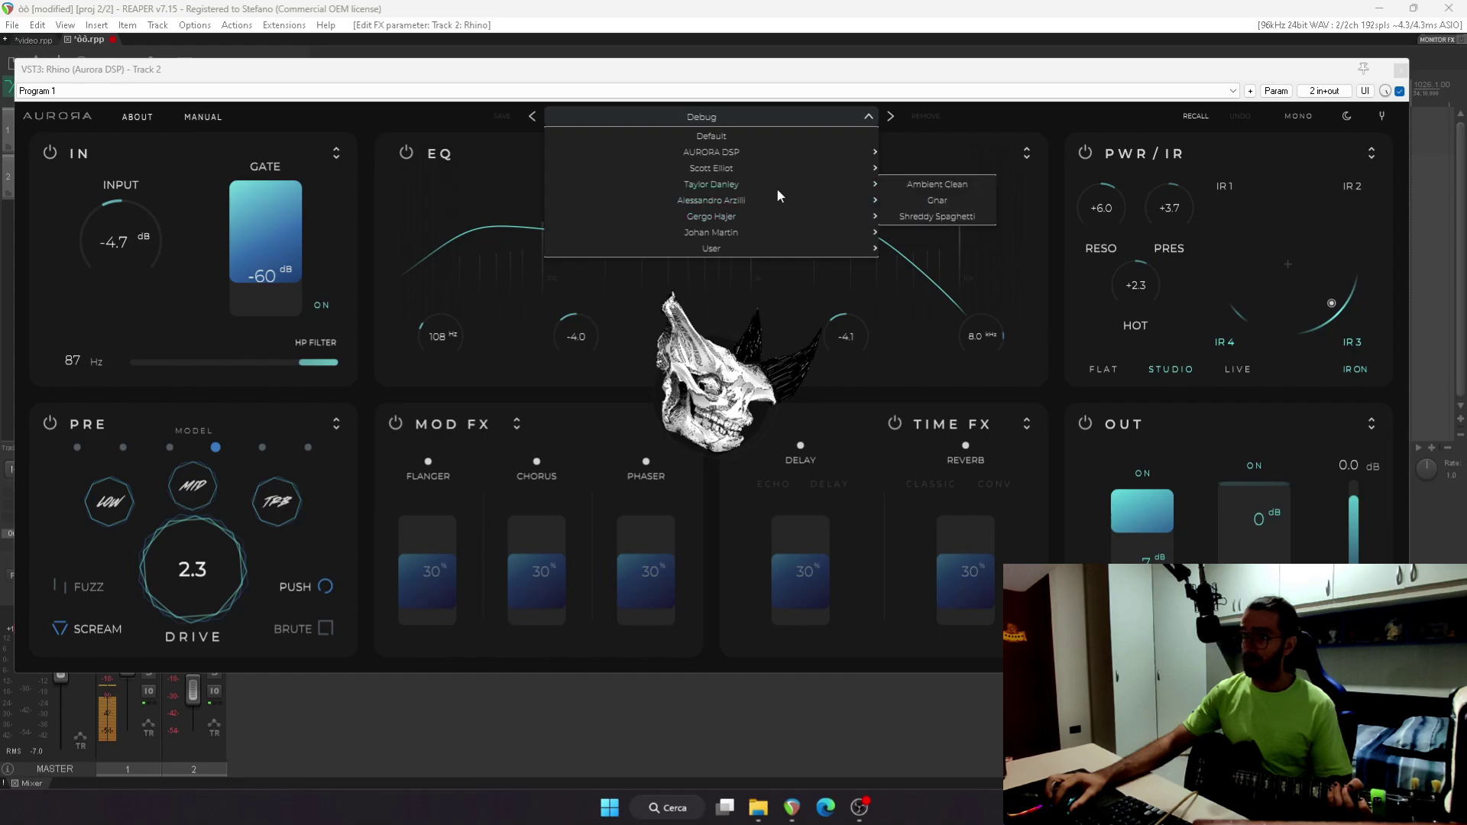
left_click(892, 188)
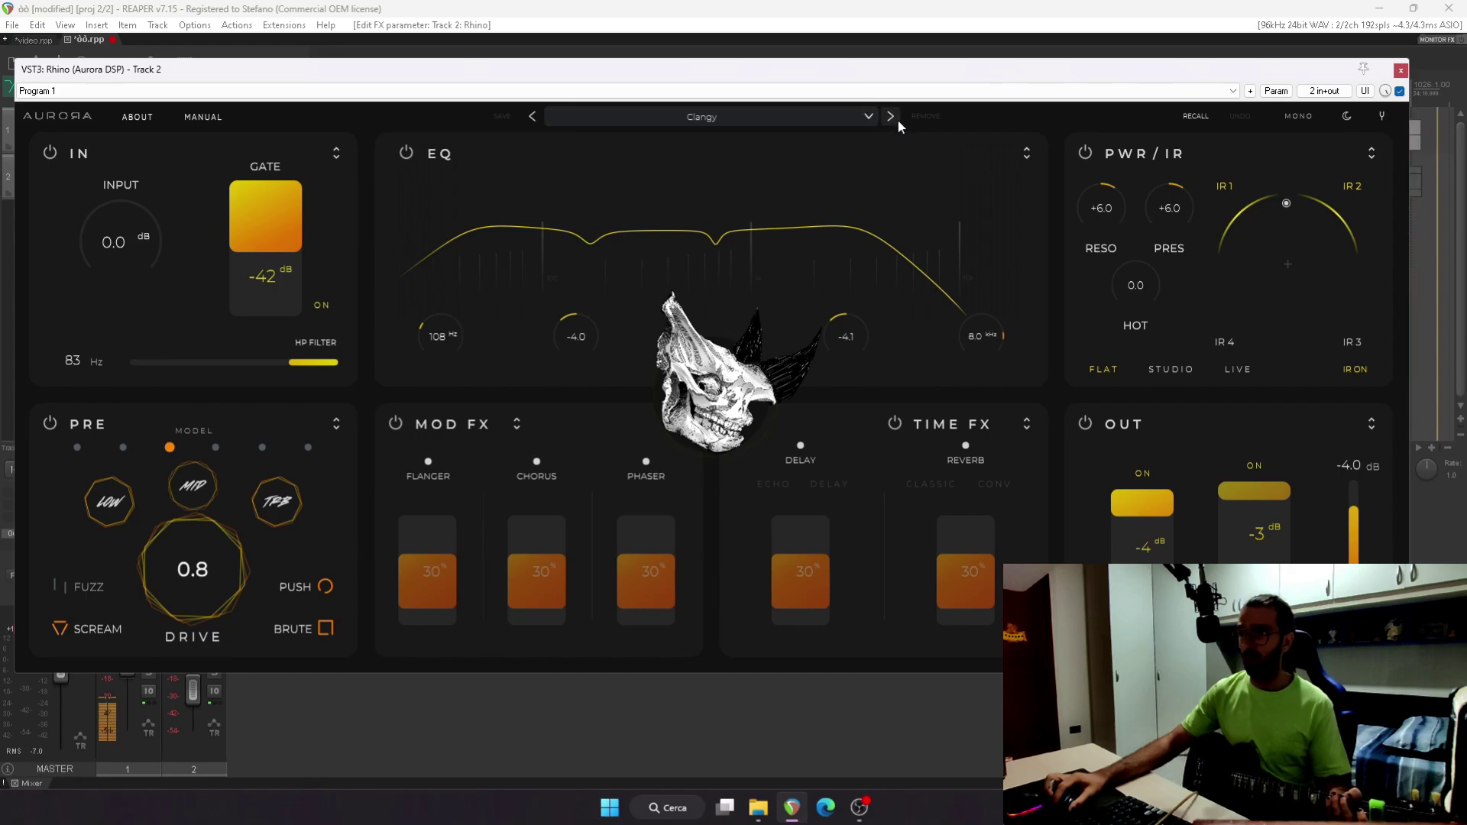
left_click(622, 112)
mouse_move(802, 203)
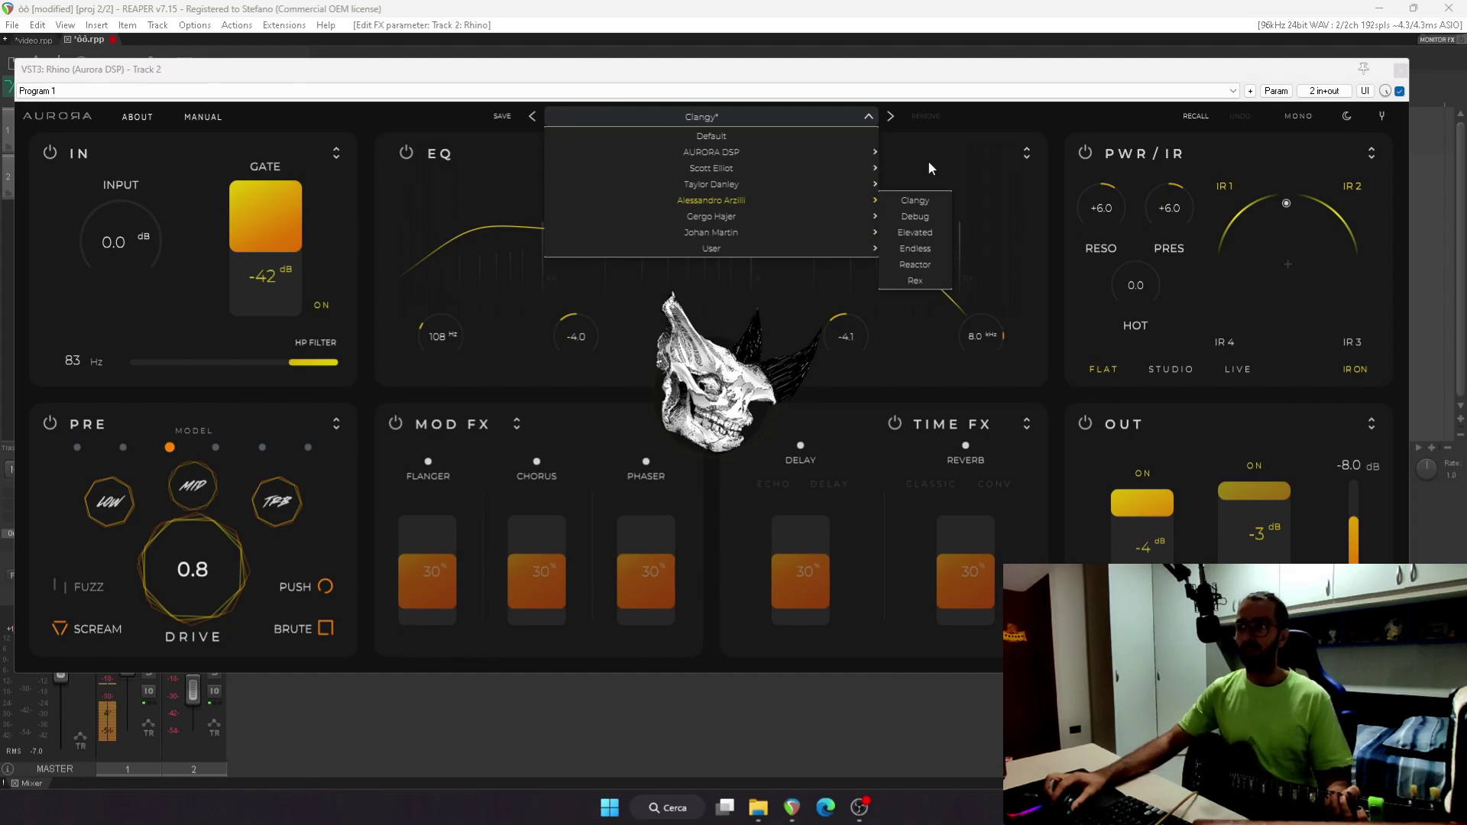
left_click(747, 116)
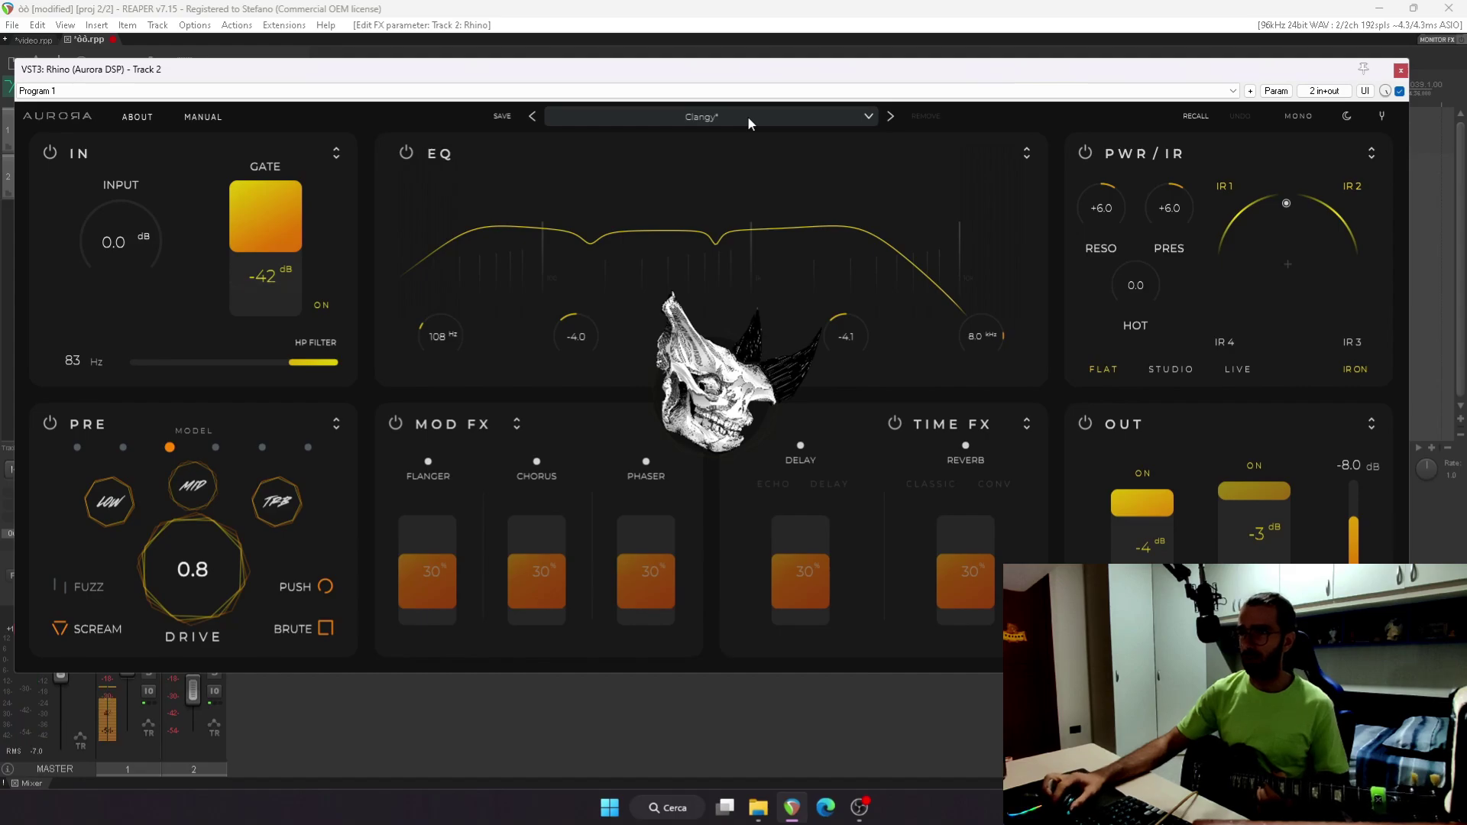
Step forward through the artist presets Debug, Elevated and Endless, lowering the output level to -10.0 dB on Endless
left_click(890, 116)
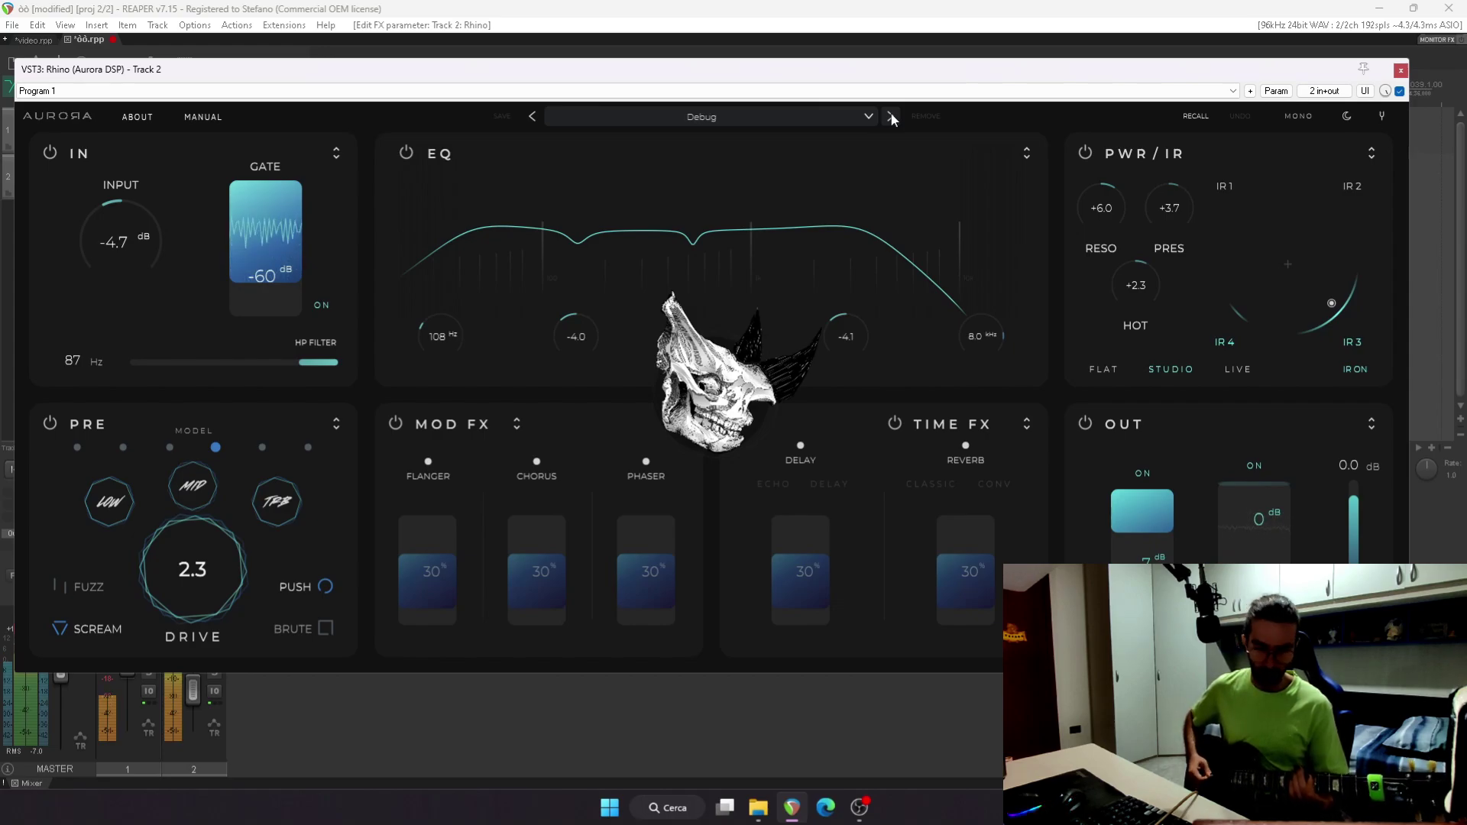
left_click(891, 116)
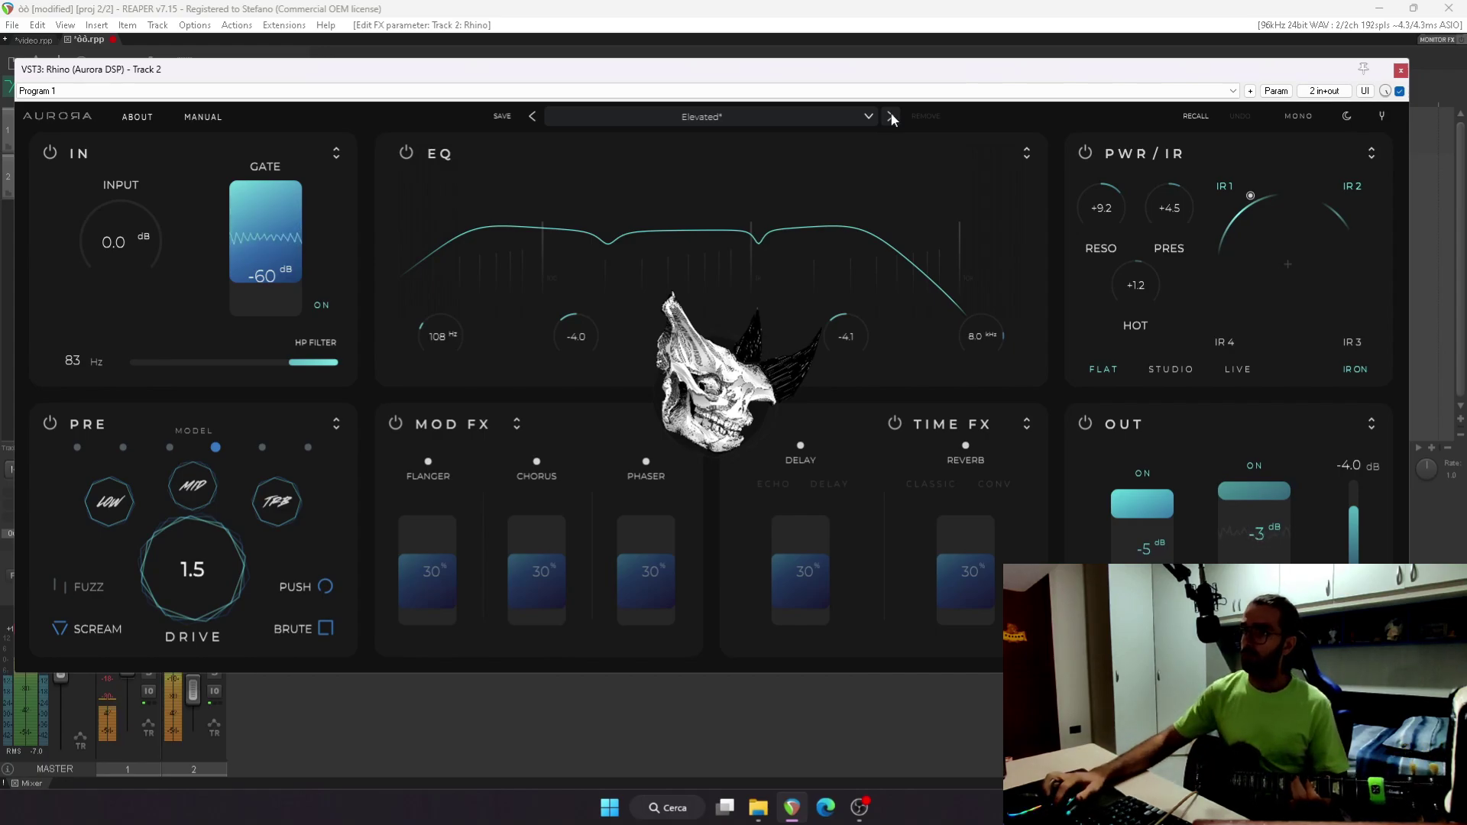
left_click(891, 116)
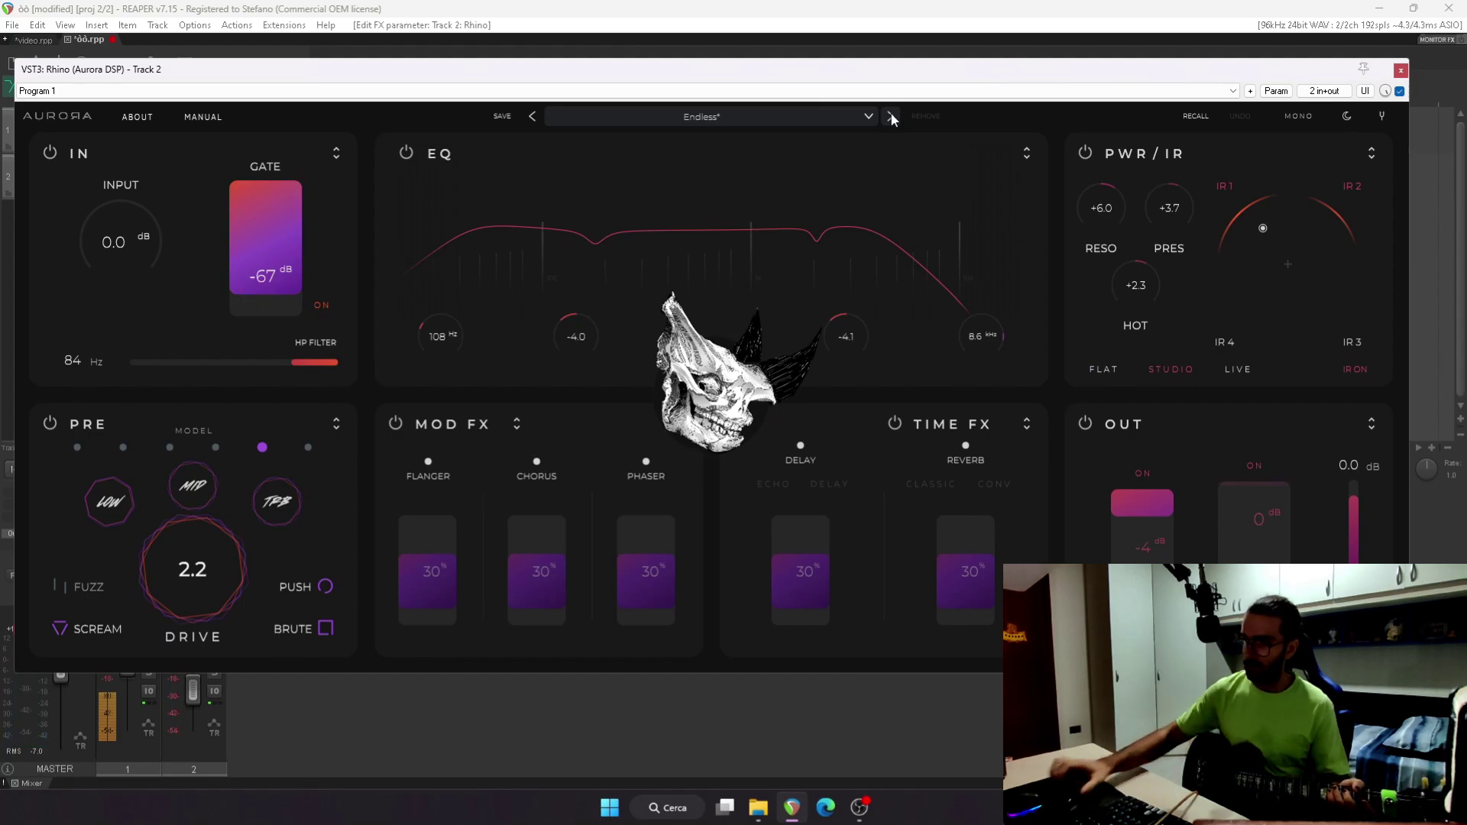
scroll(1358, 542, "down", 5)
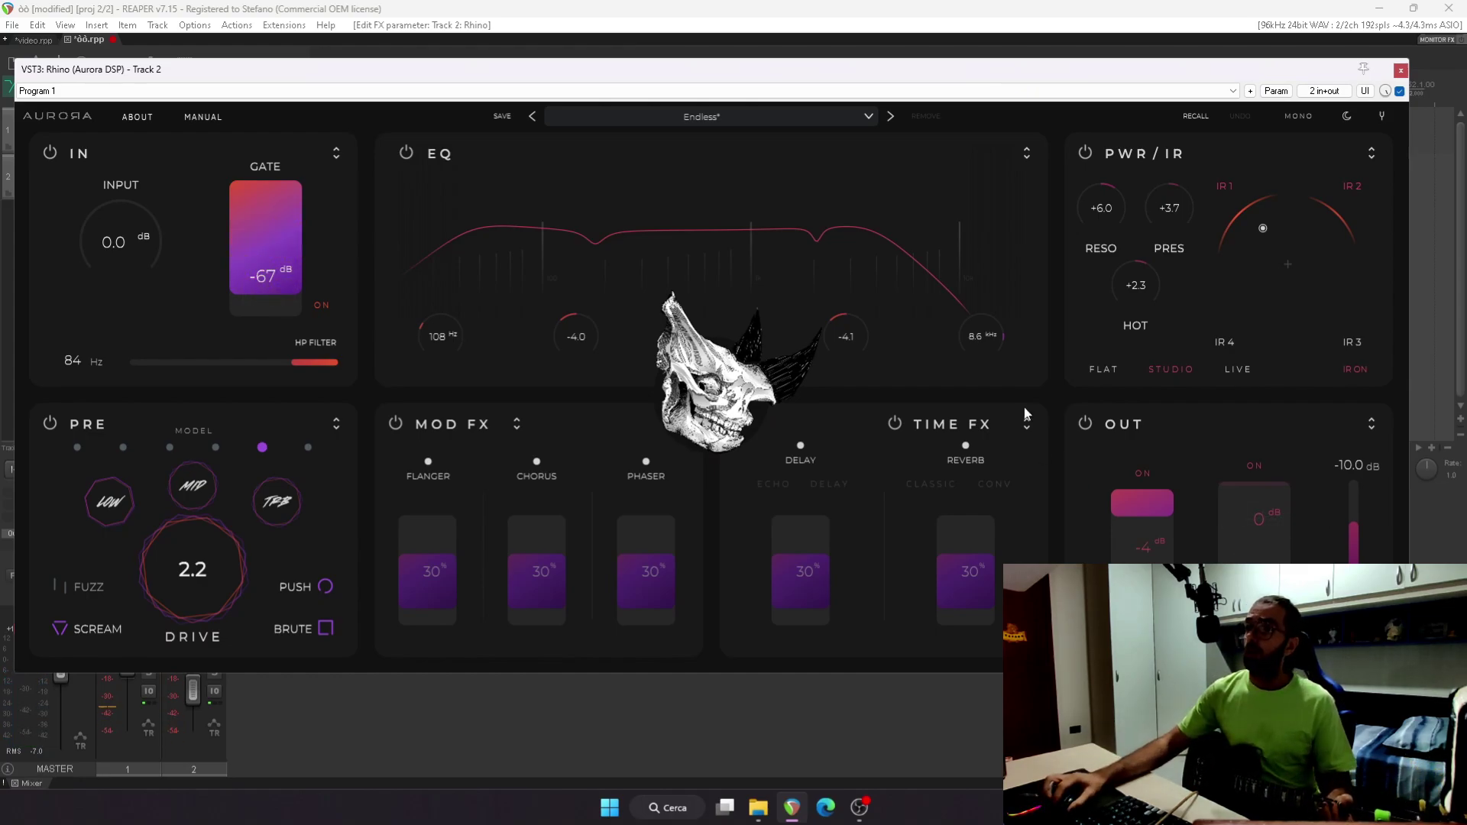
Load the Fat n' Tight preset from its artist bank, followed by the Mars preset from the User bank
left_click(737, 113)
mouse_move(735, 252)
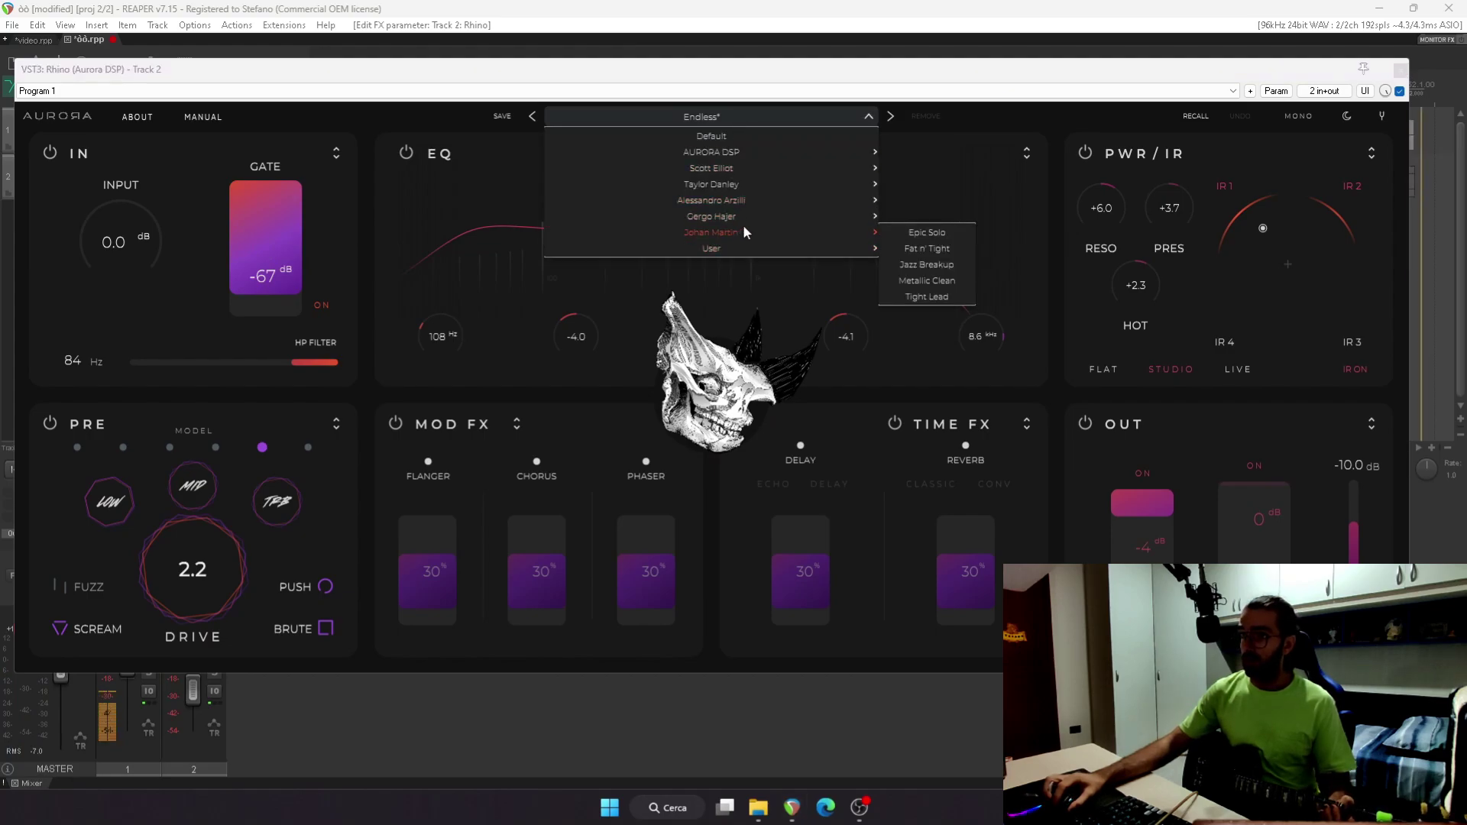
left_click(925, 251)
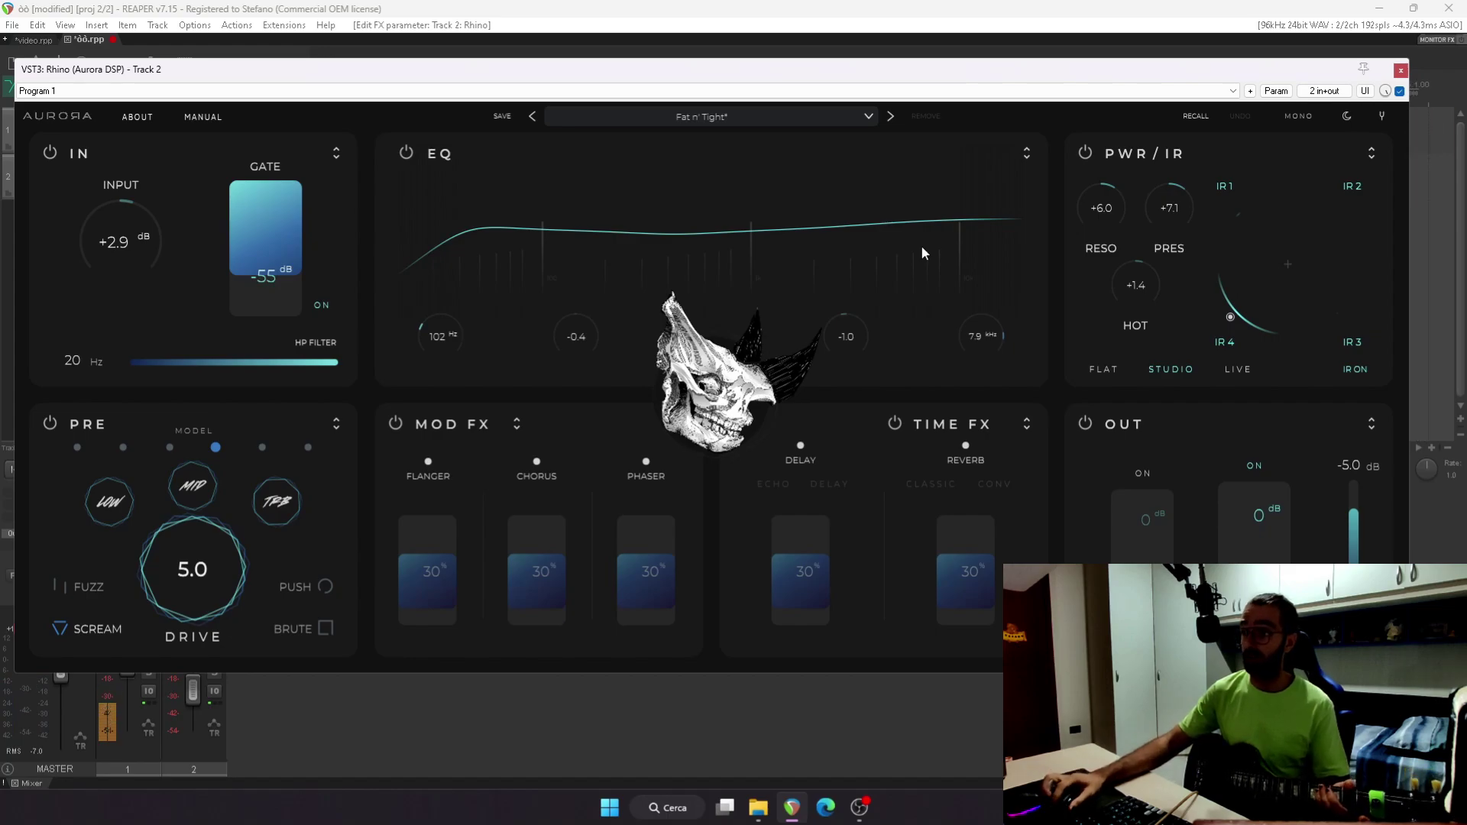
left_click(731, 118)
mouse_move(717, 235)
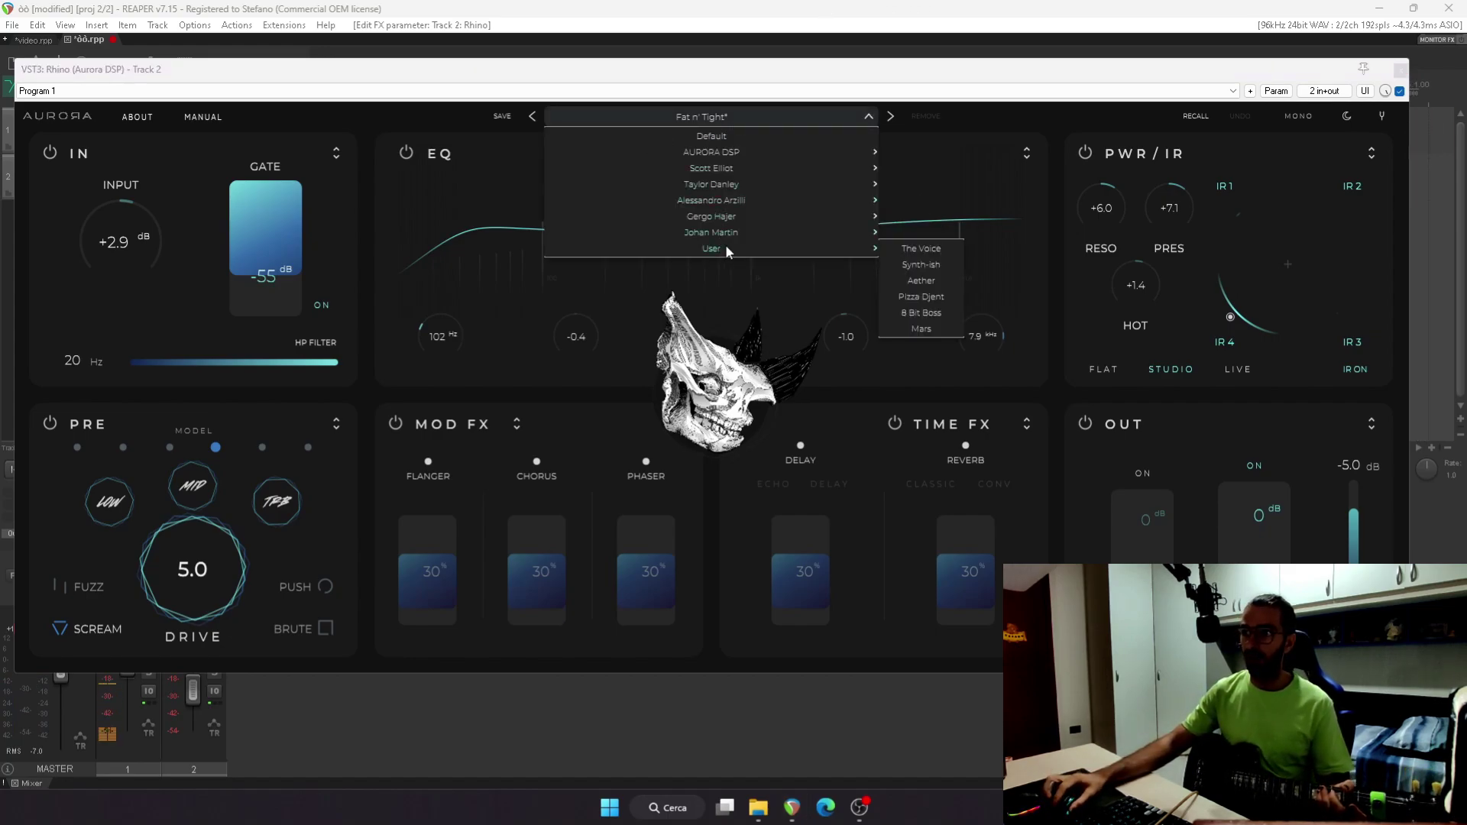
left_click(926, 328)
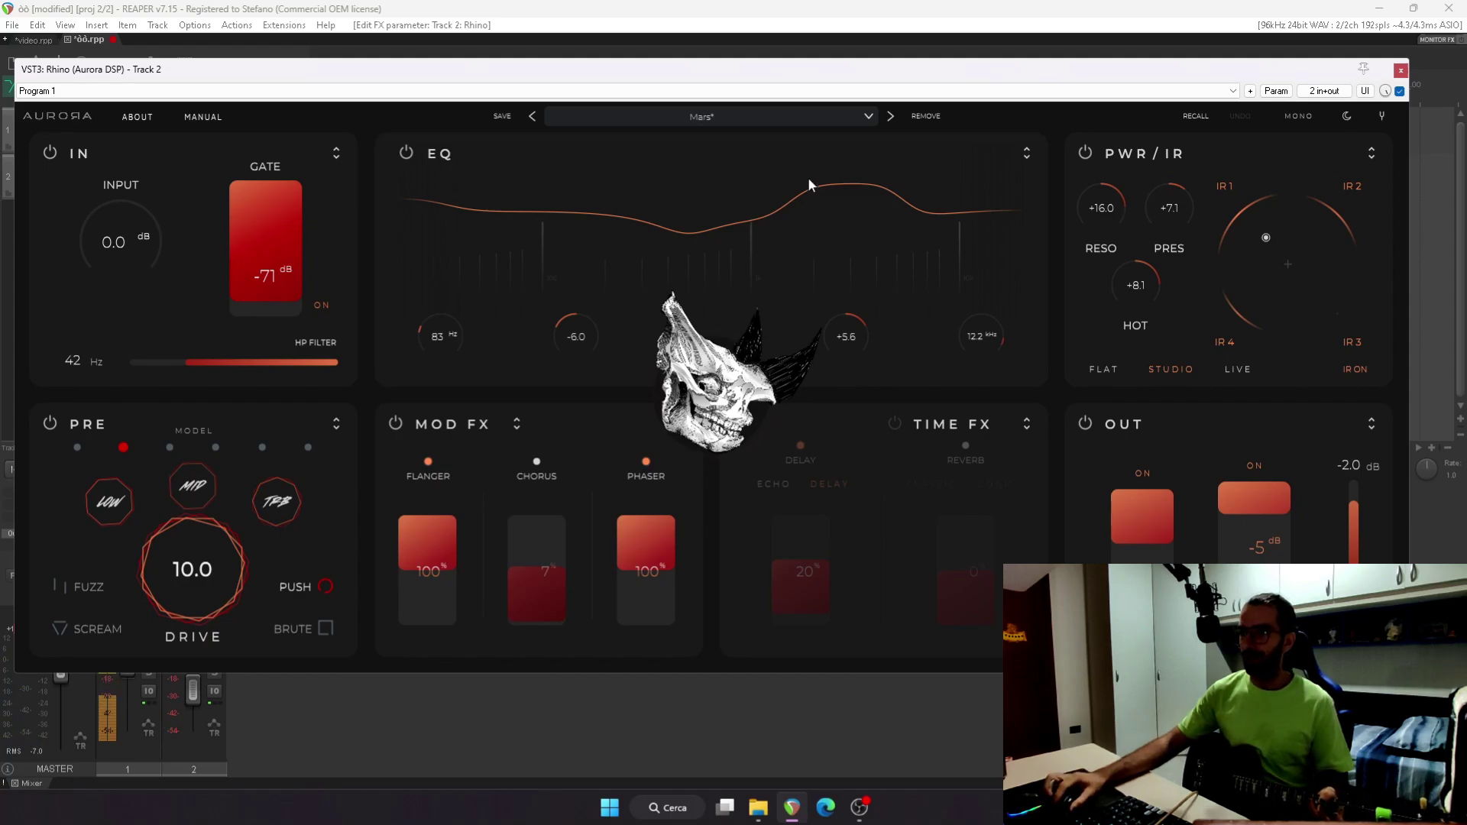
Load the User bank presets The Voice, Synth-ish and Aether in turn
left_click(755, 117)
mouse_move(871, 248)
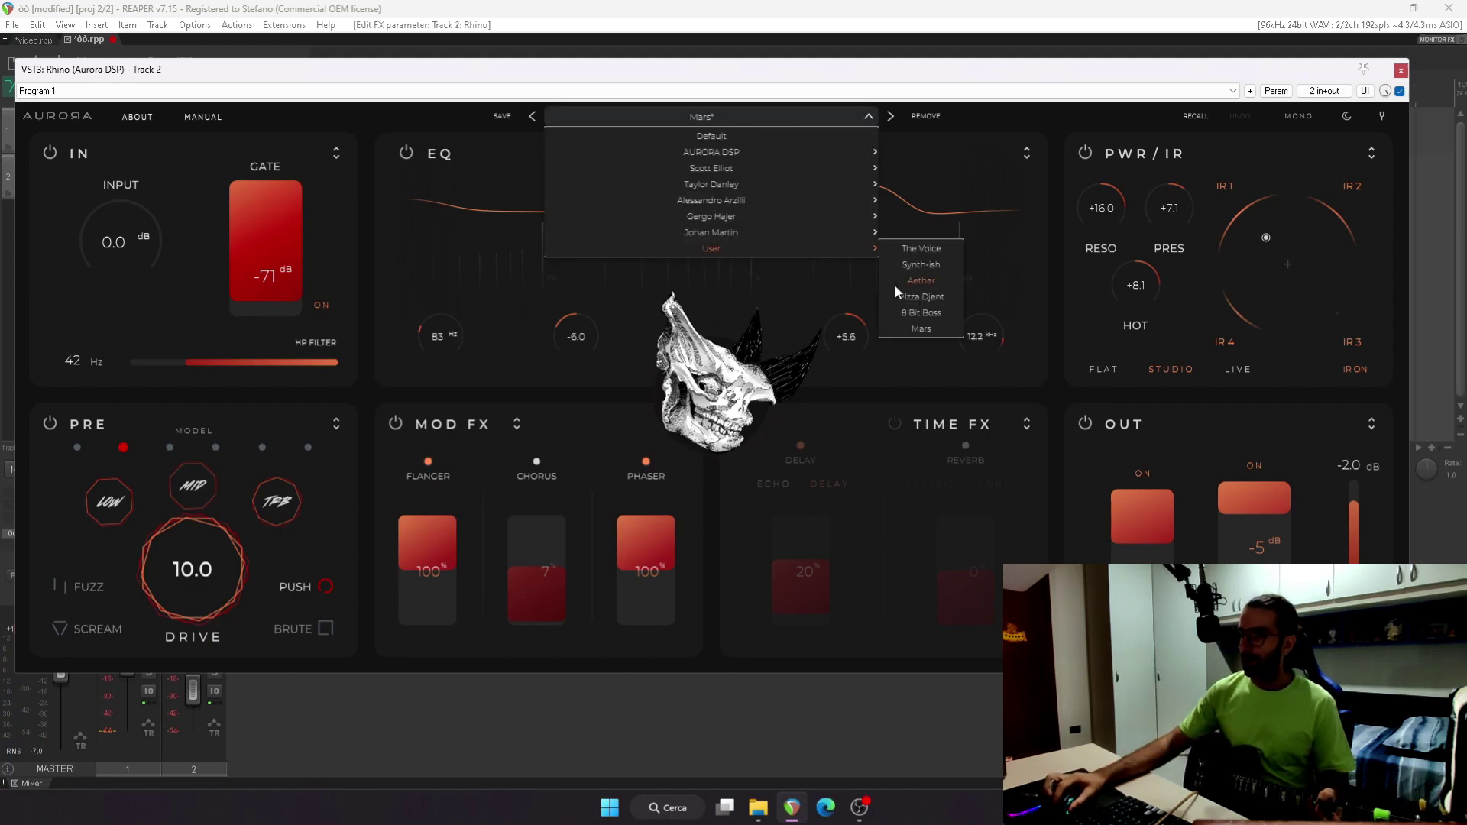
left_click(924, 250)
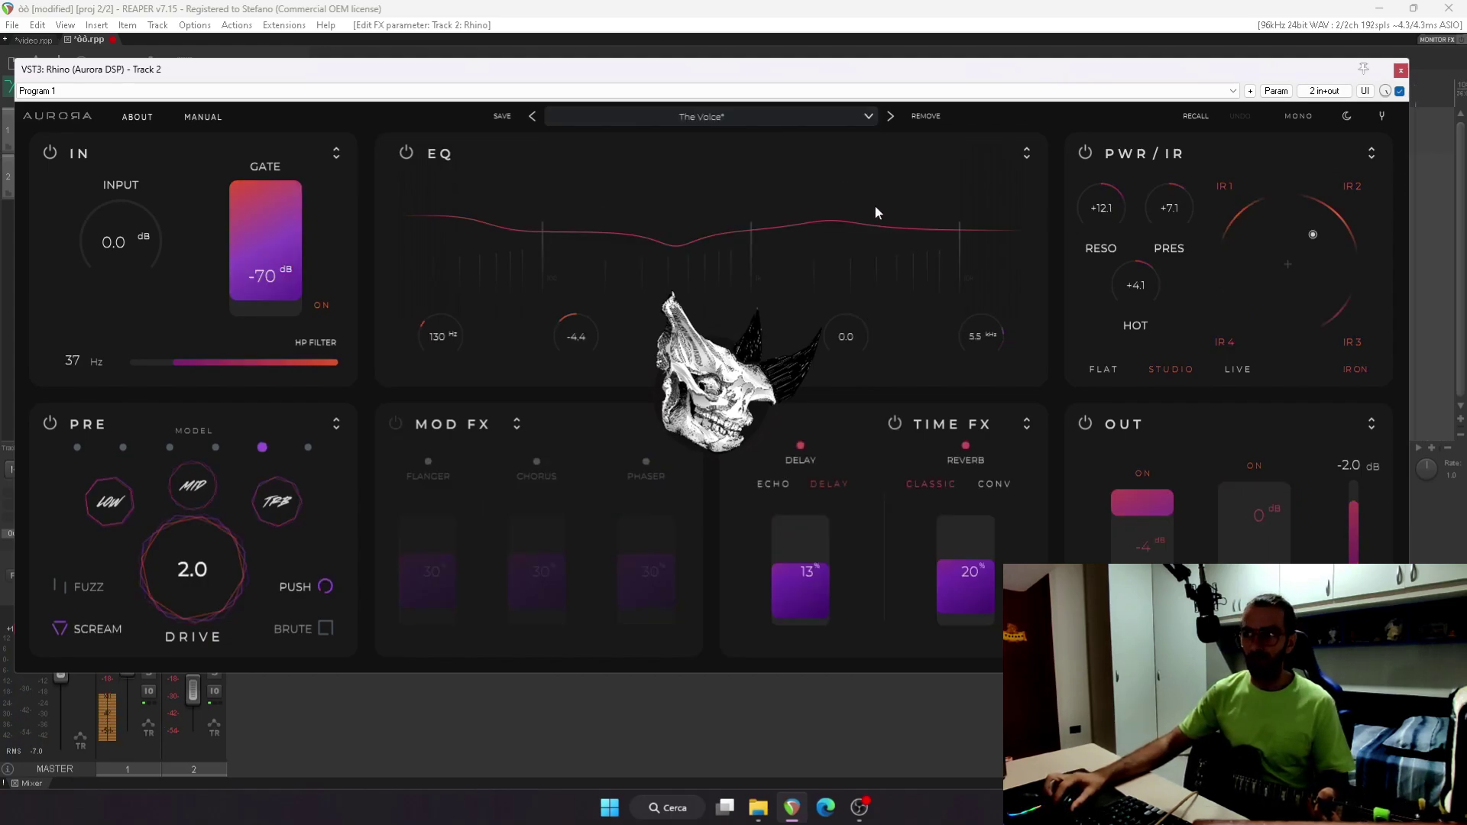
left_click(775, 113)
mouse_move(738, 252)
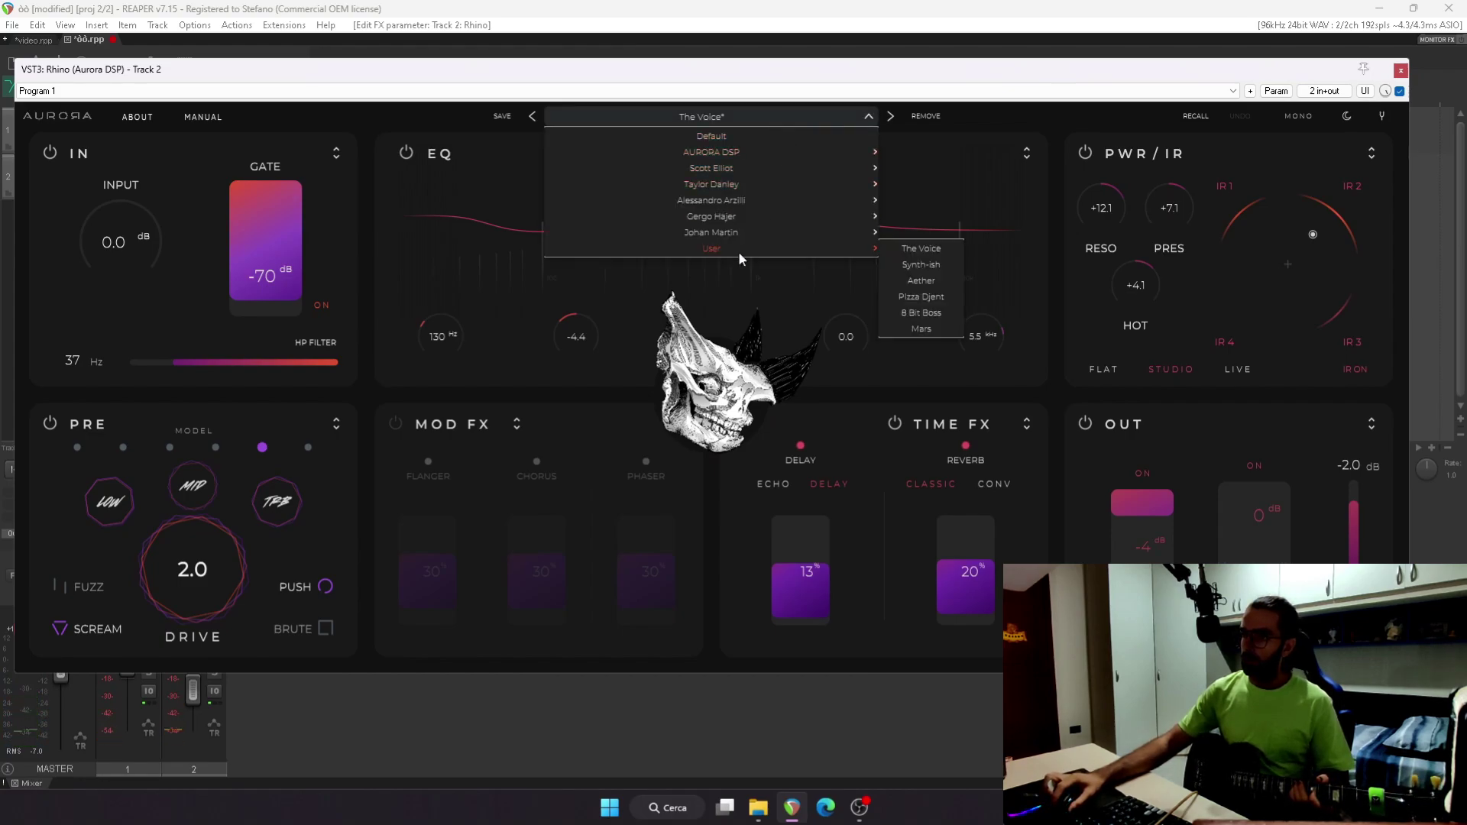
left_click(891, 264)
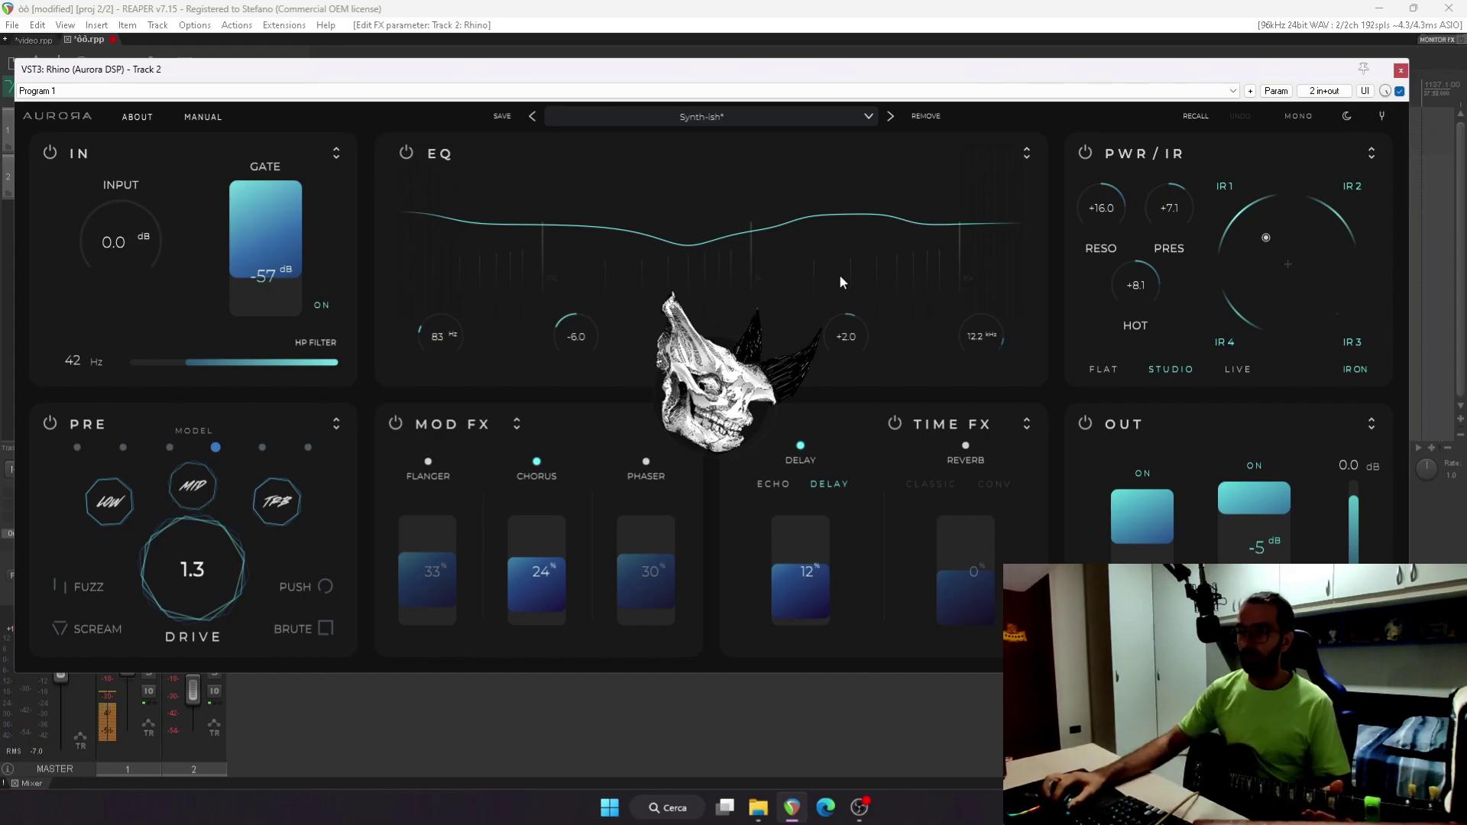
left_click(718, 116)
left_click(953, 281)
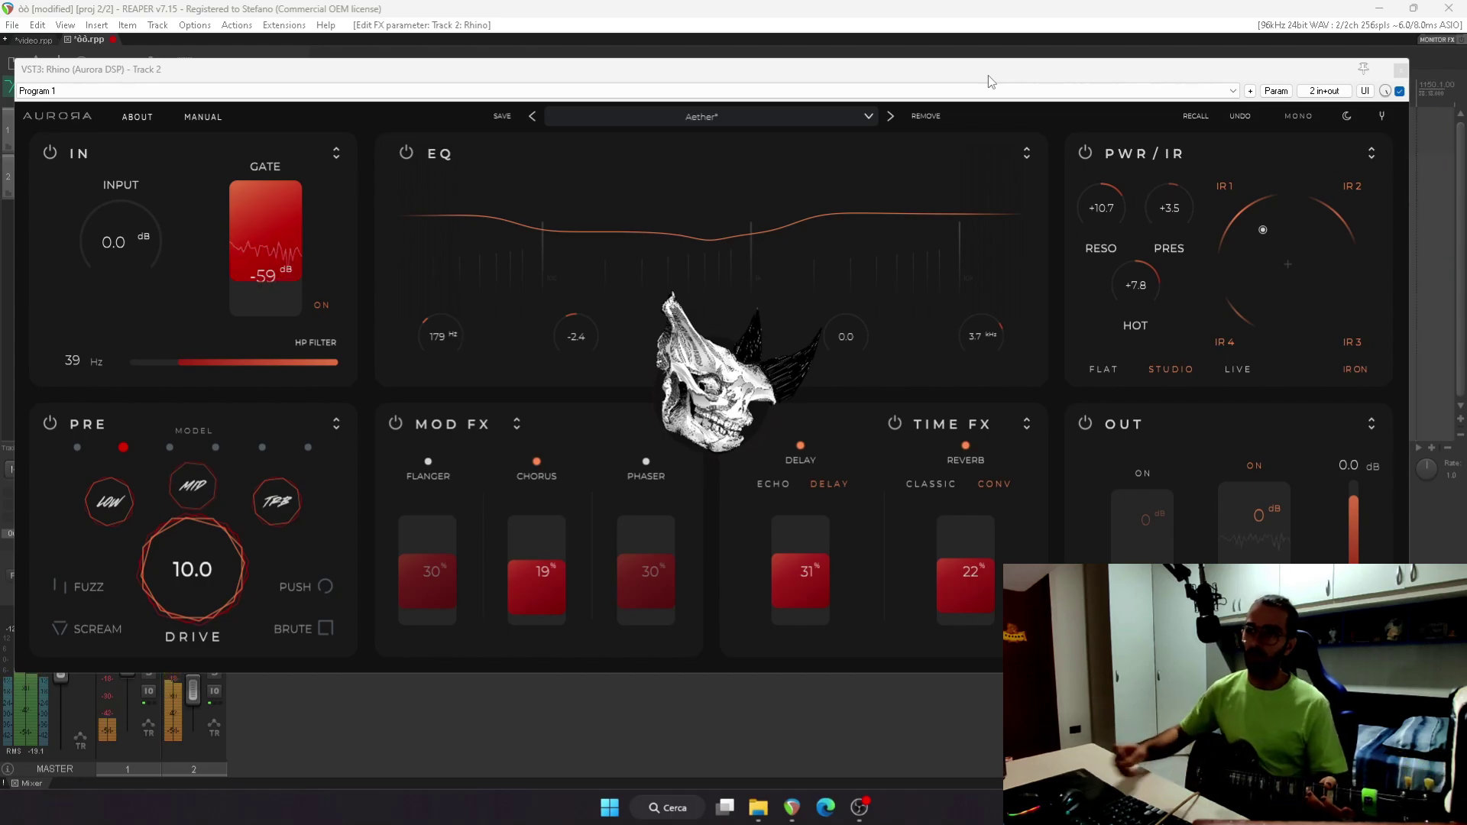
Load the 8 Bit Boss preset from the User bank and lower its output level to -16.0 dB
left_click(634, 113)
mouse_move(772, 244)
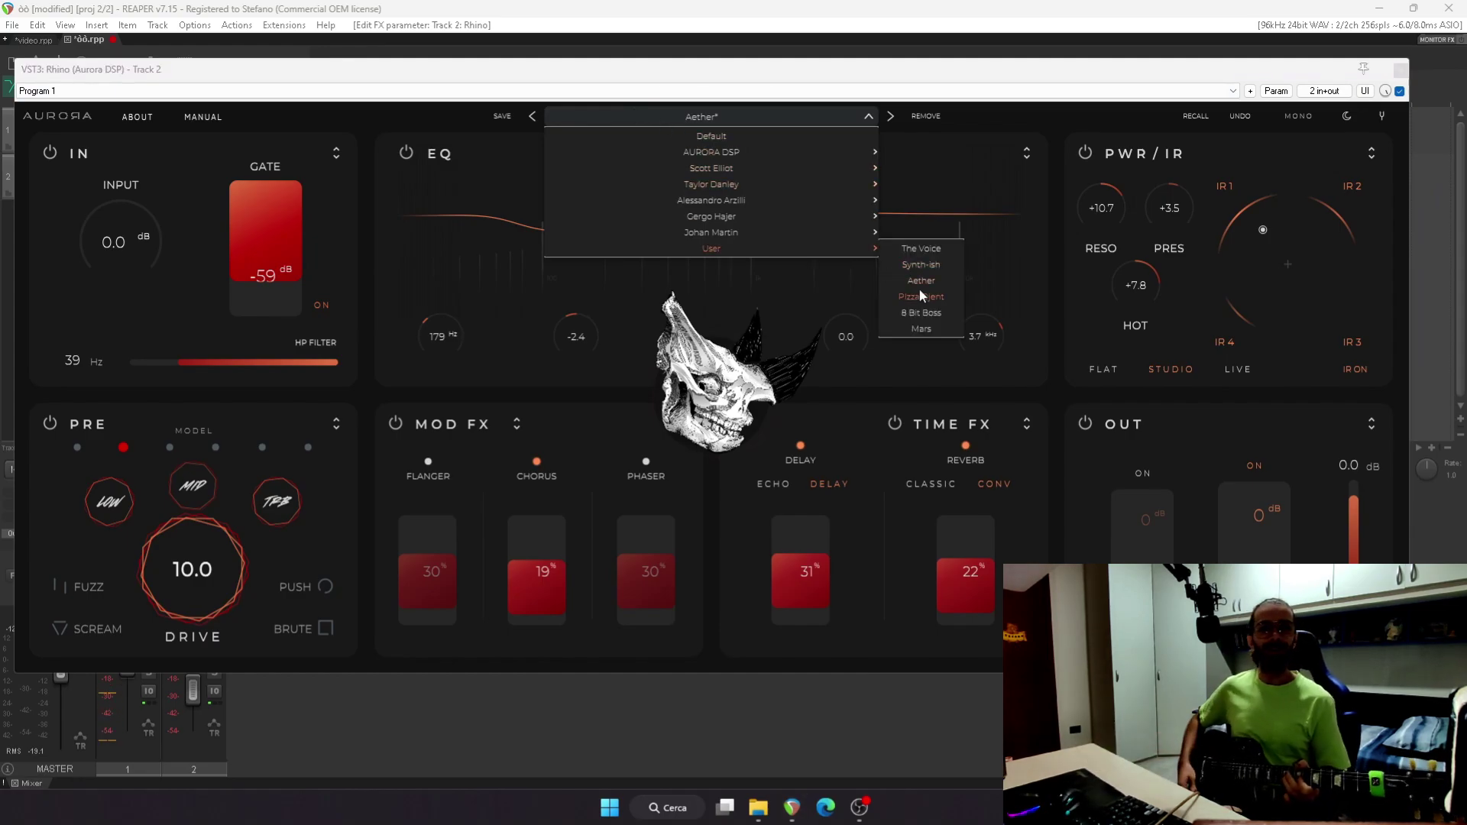
left_click(919, 314)
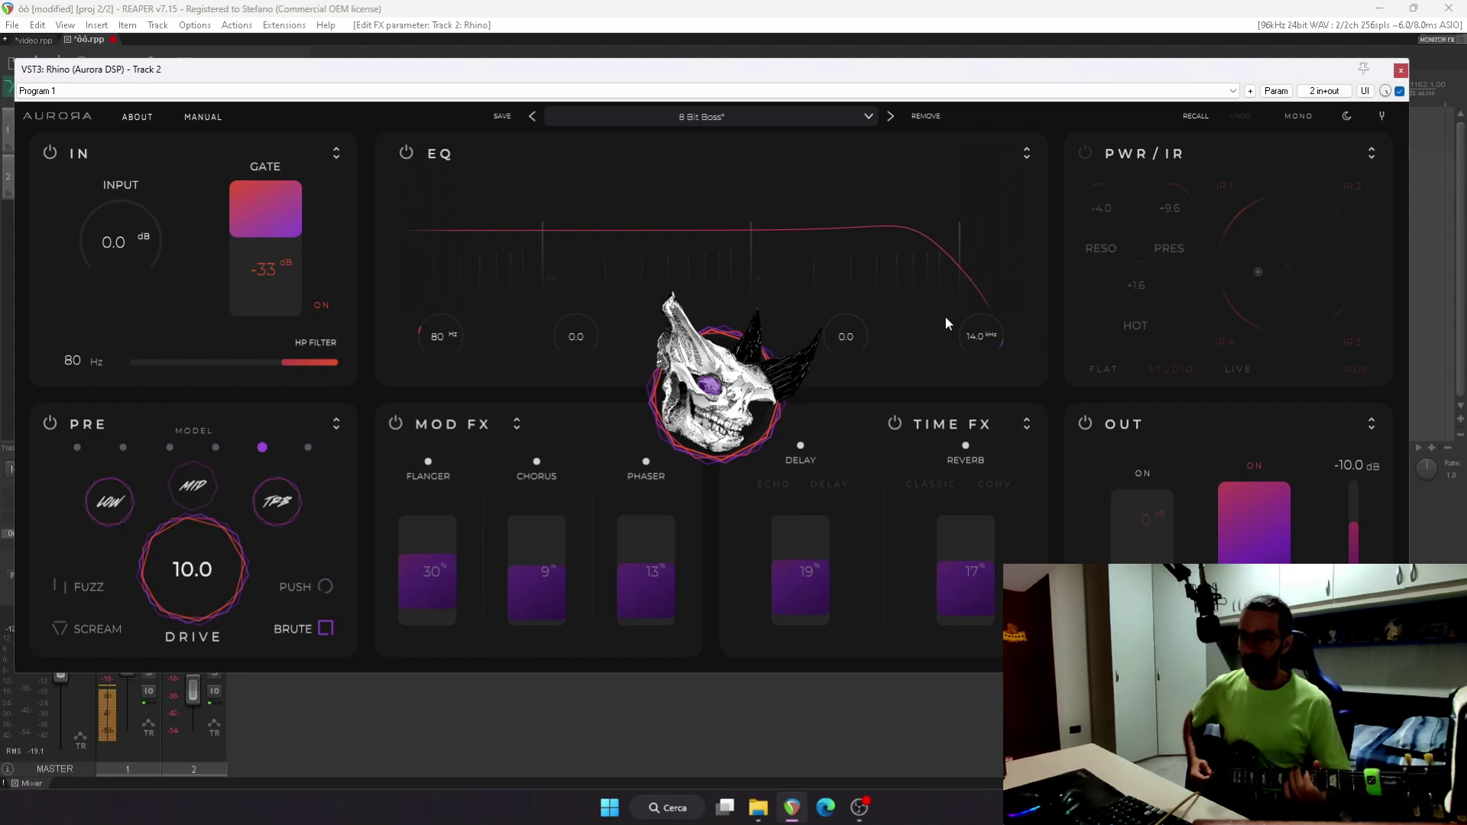
scroll(1364, 561, "down", 4)
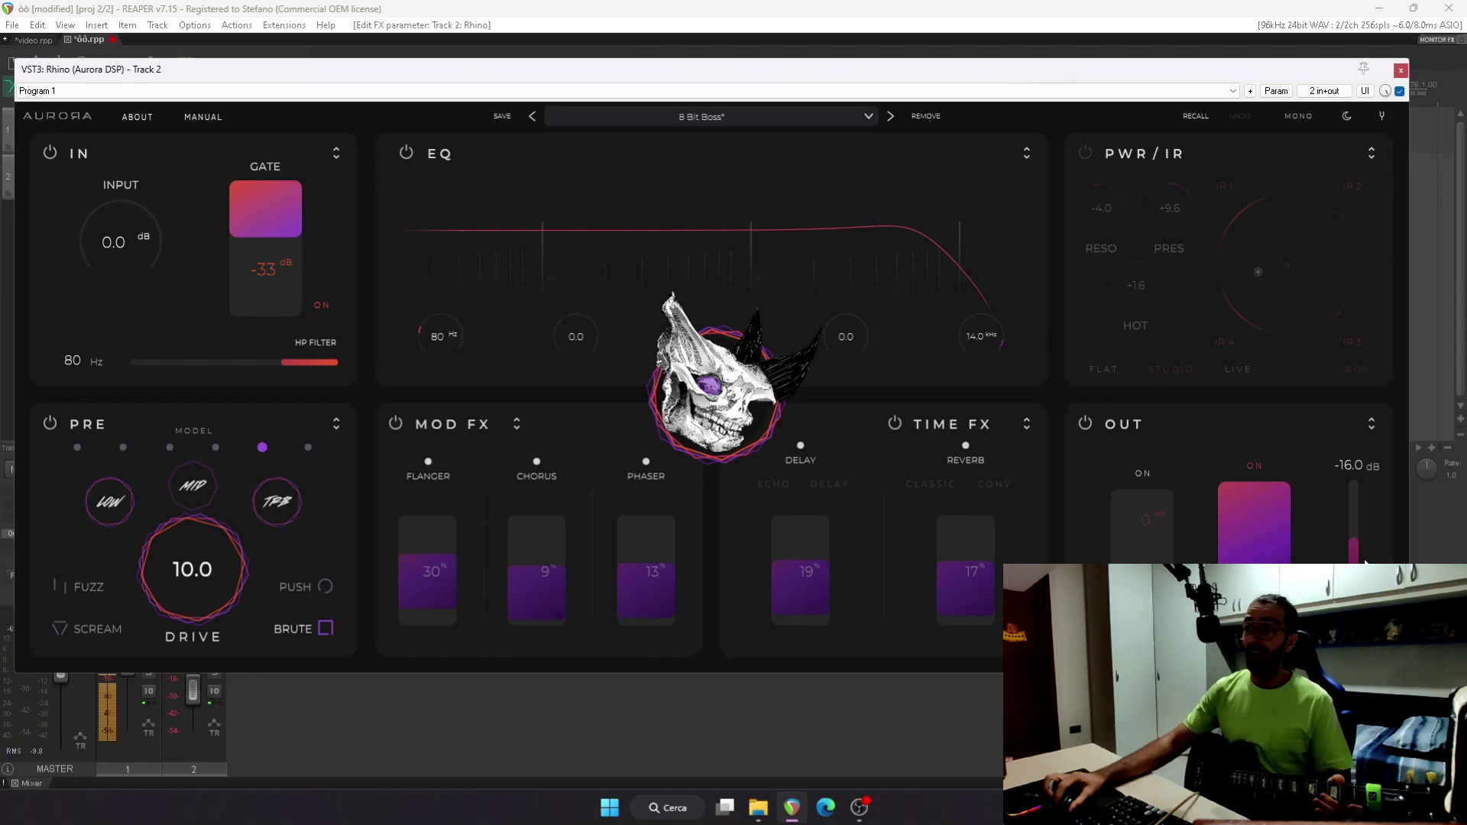
Step forward to the Pizza Djent preset, reload 8 Bit Boss from the User bank, and return to Pizza Djent
left_click(890, 116)
left_click(826, 116)
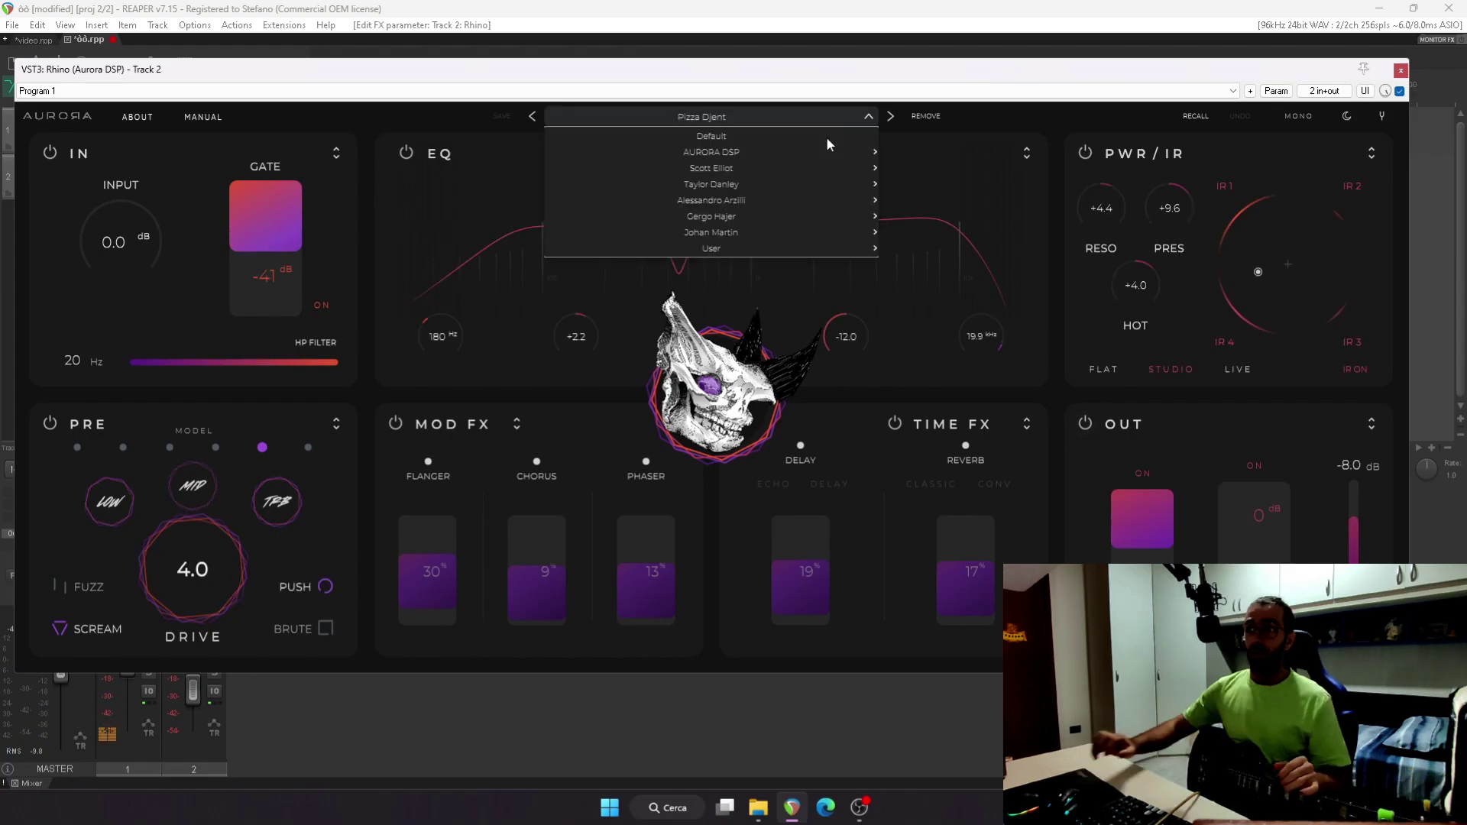
left_click(835, 259)
left_click(764, 121)
mouse_move(755, 252)
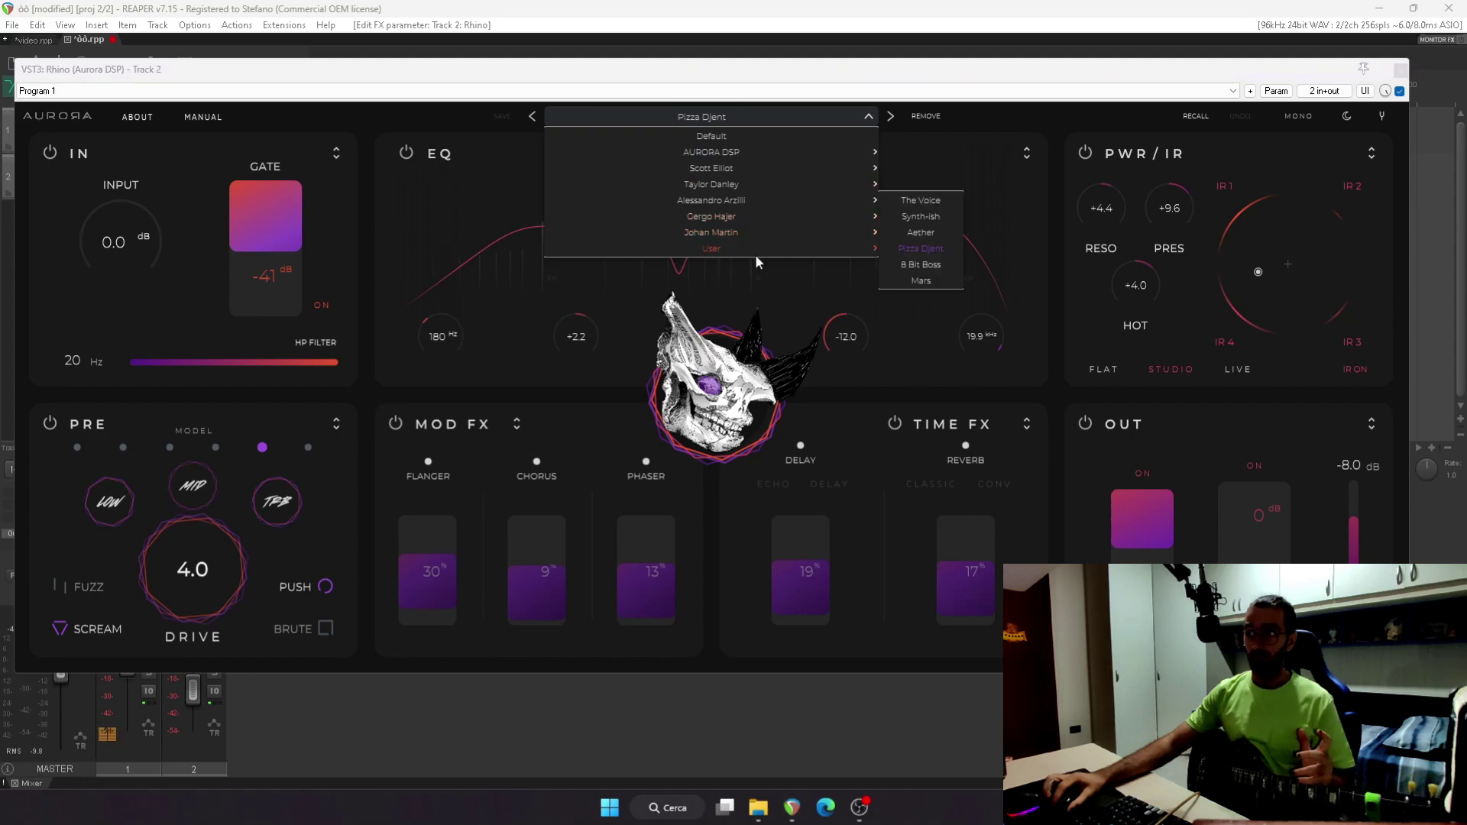
left_click(907, 265)
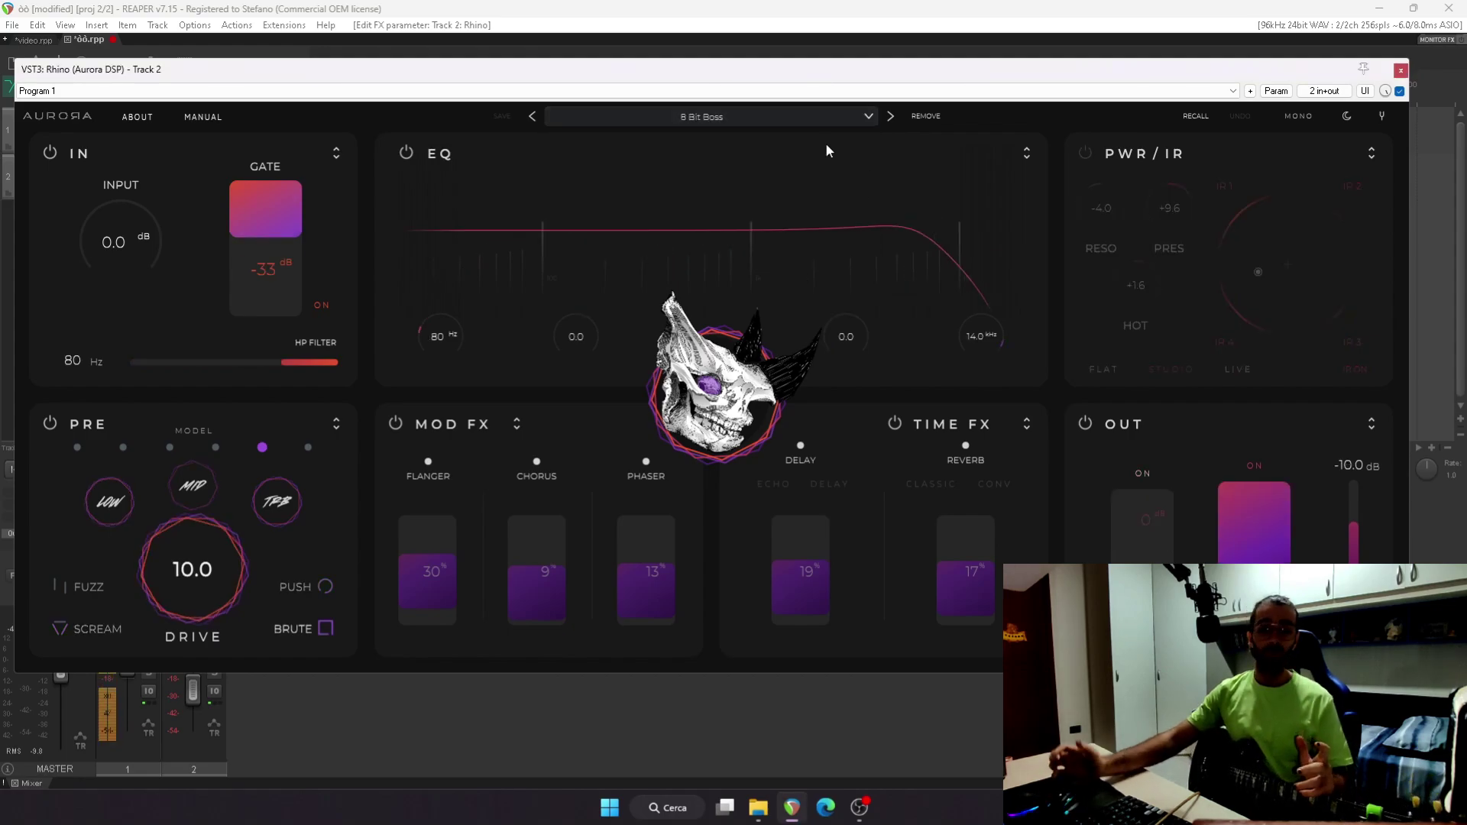
left_click(801, 121)
mouse_move(759, 250)
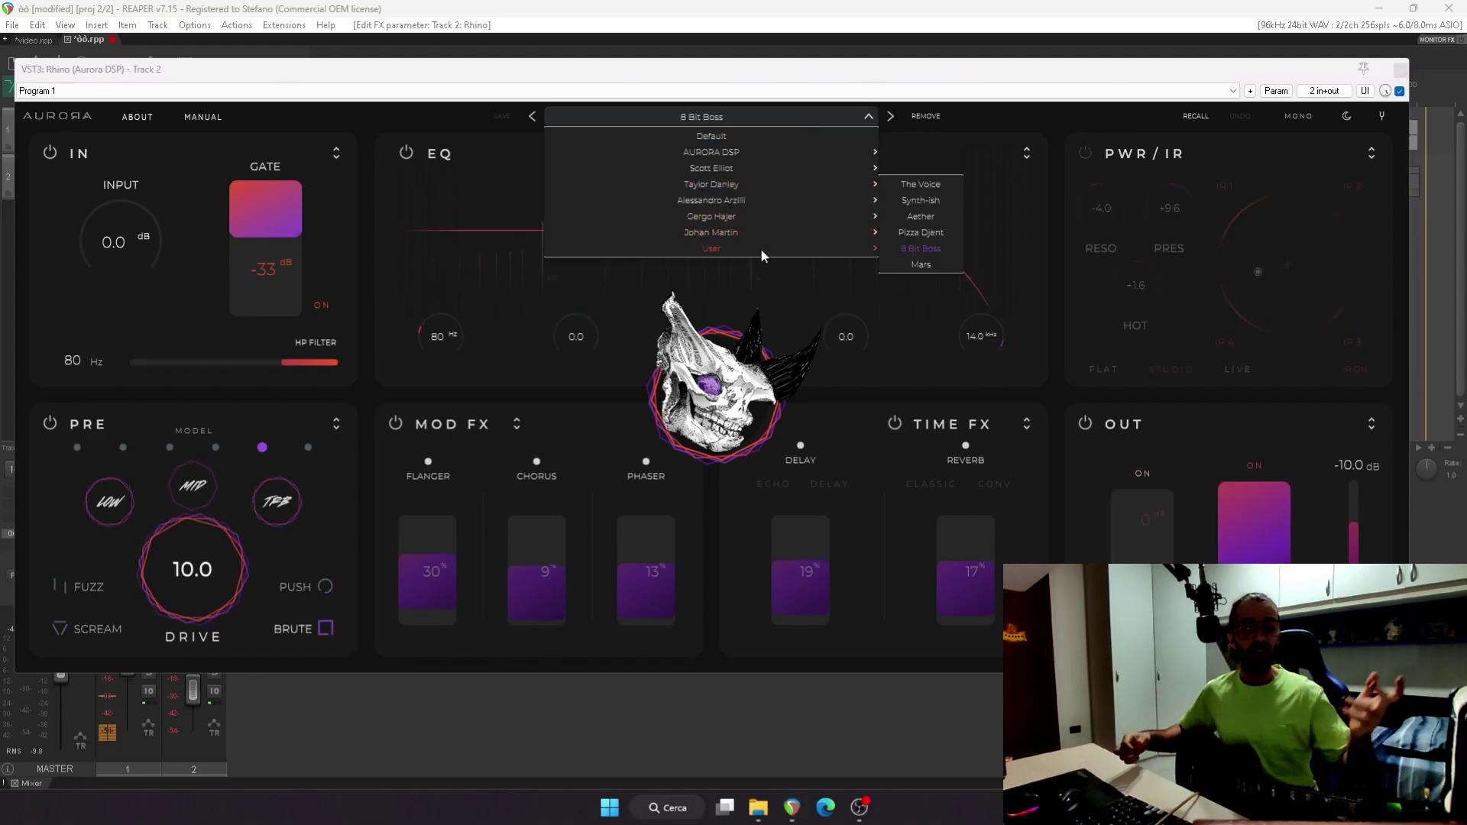
left_click(923, 232)
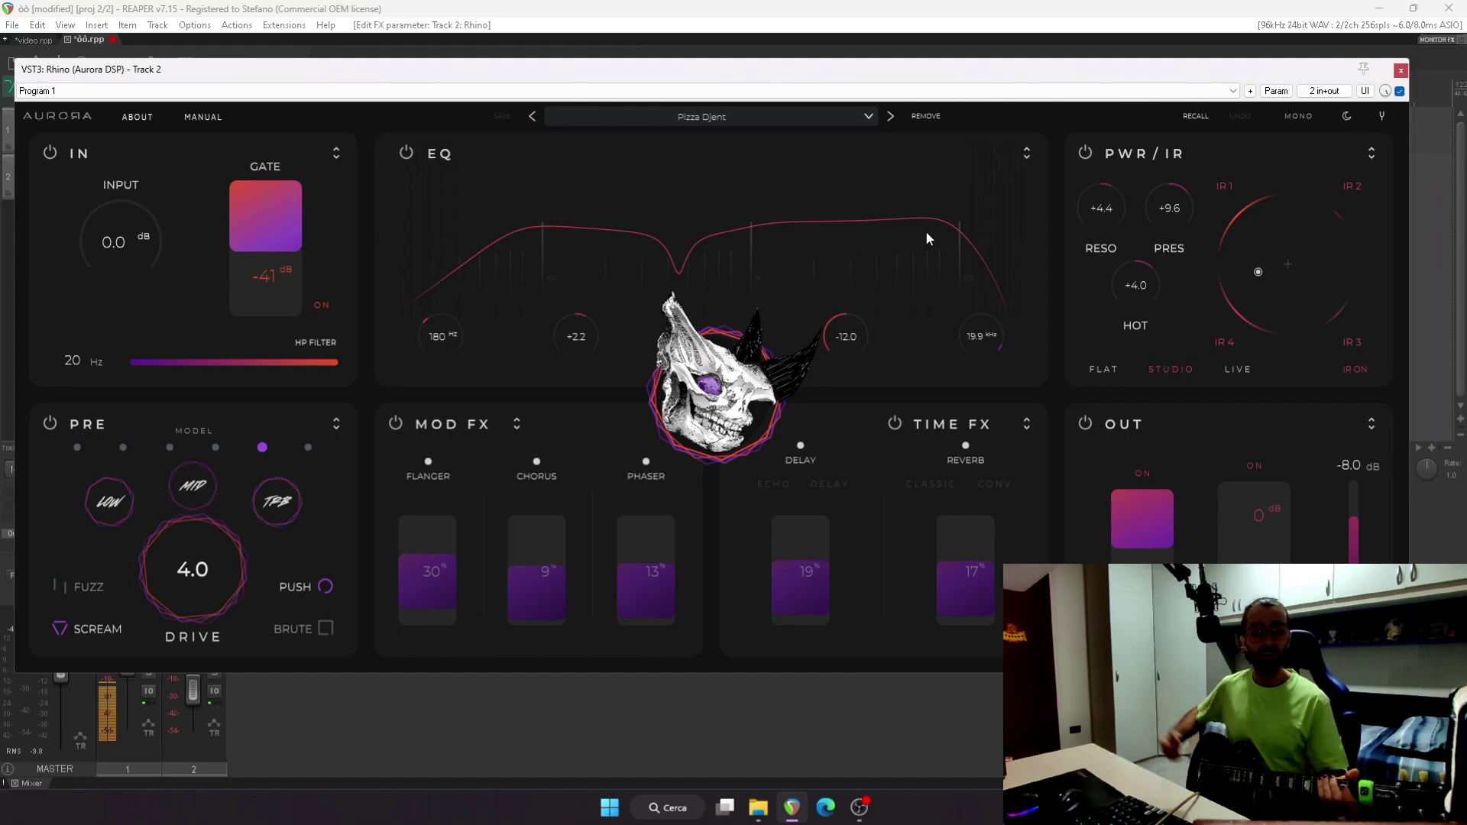